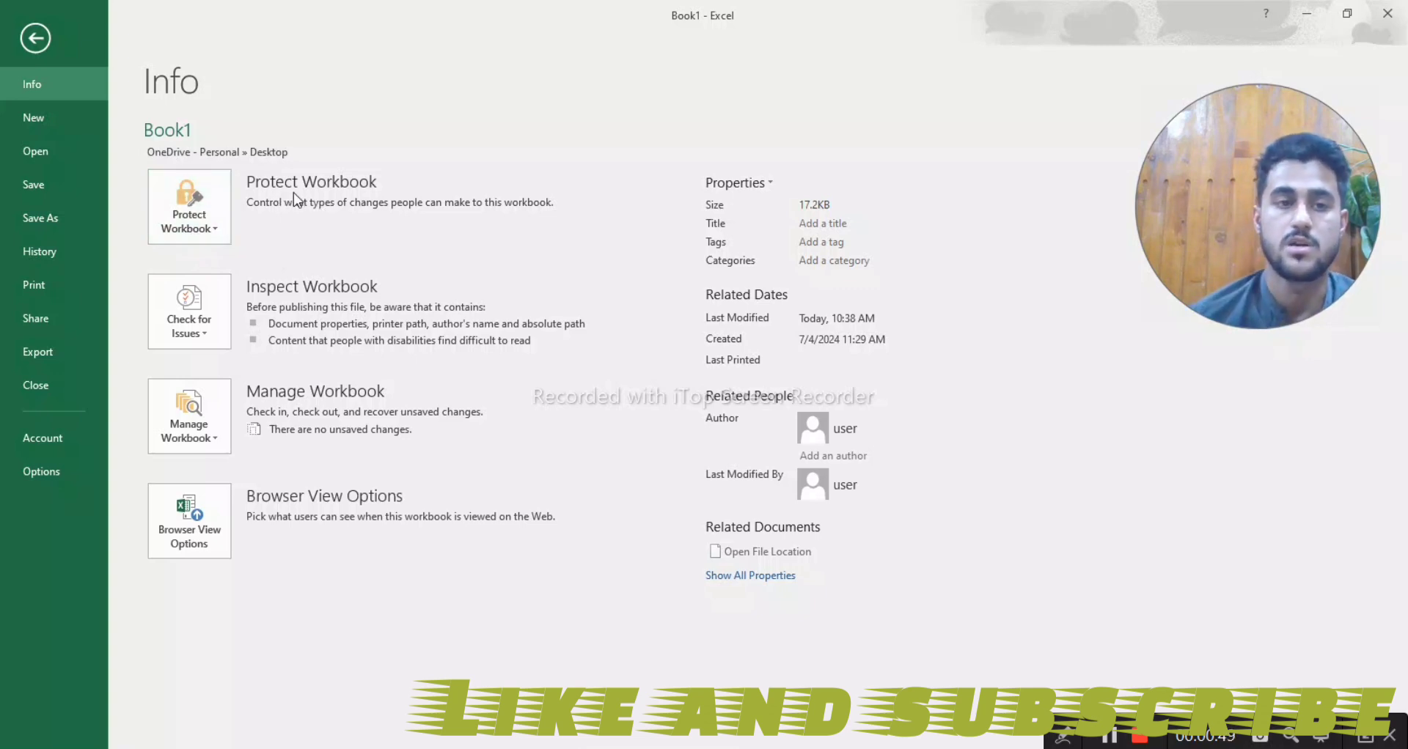
- Encrypt the Book1 workbook with an opening password, entering and re-entering the password to confirm it
left_click(203, 229)
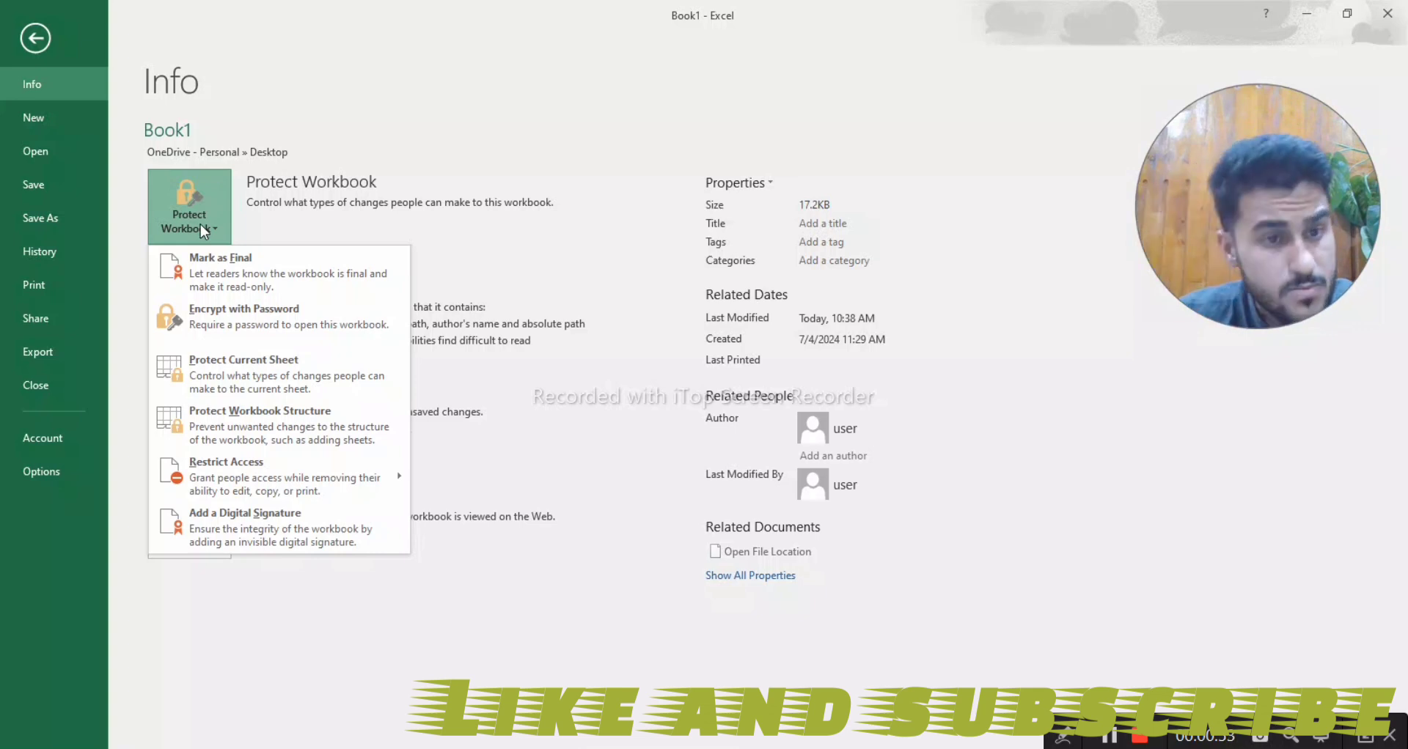
left_click(223, 320)
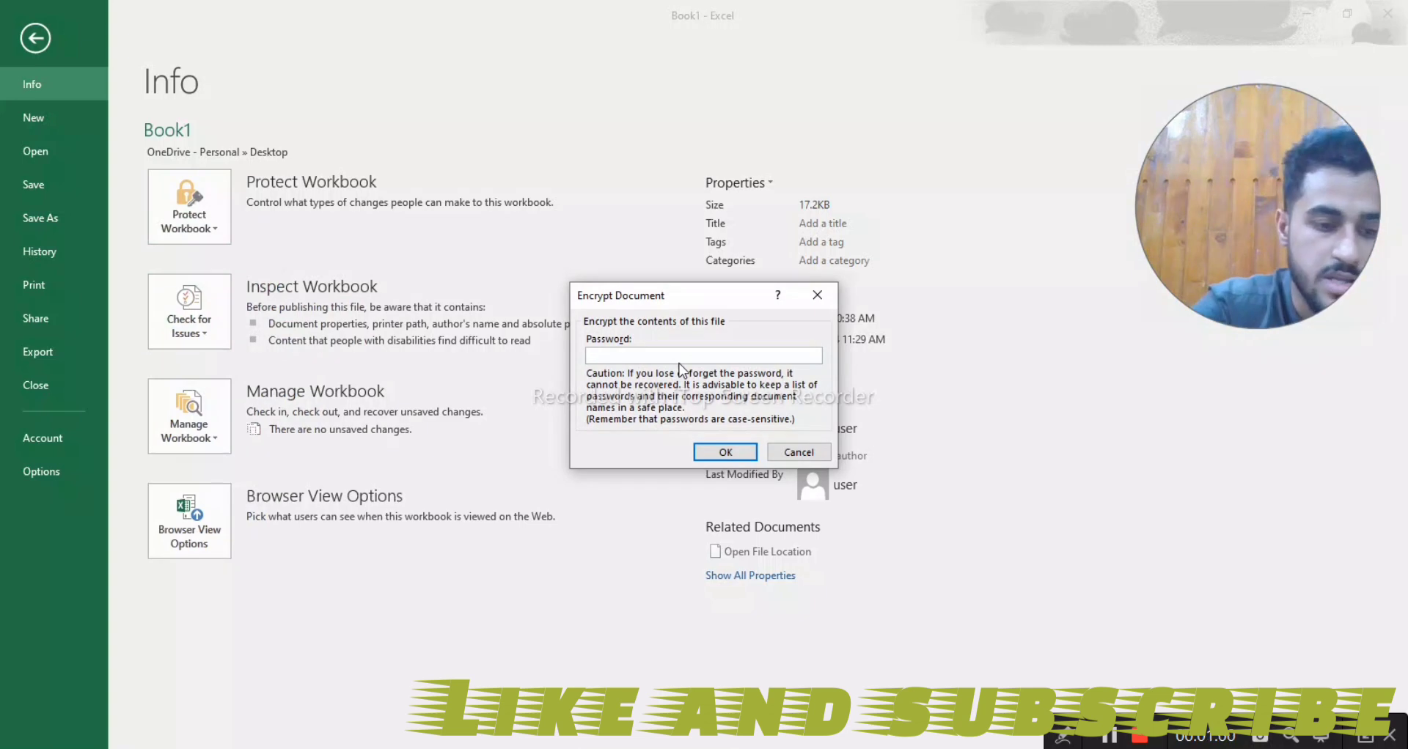
type("12")
key("Return")
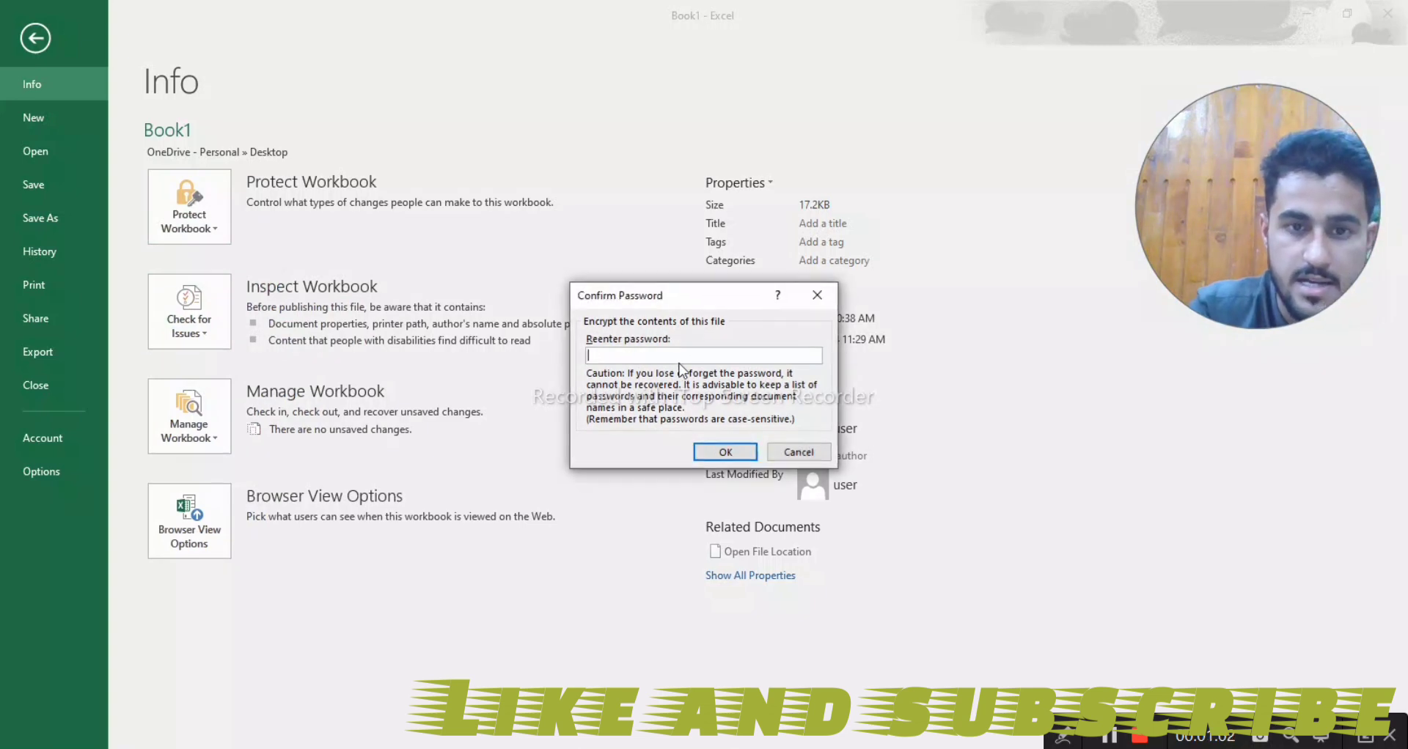
type("12")
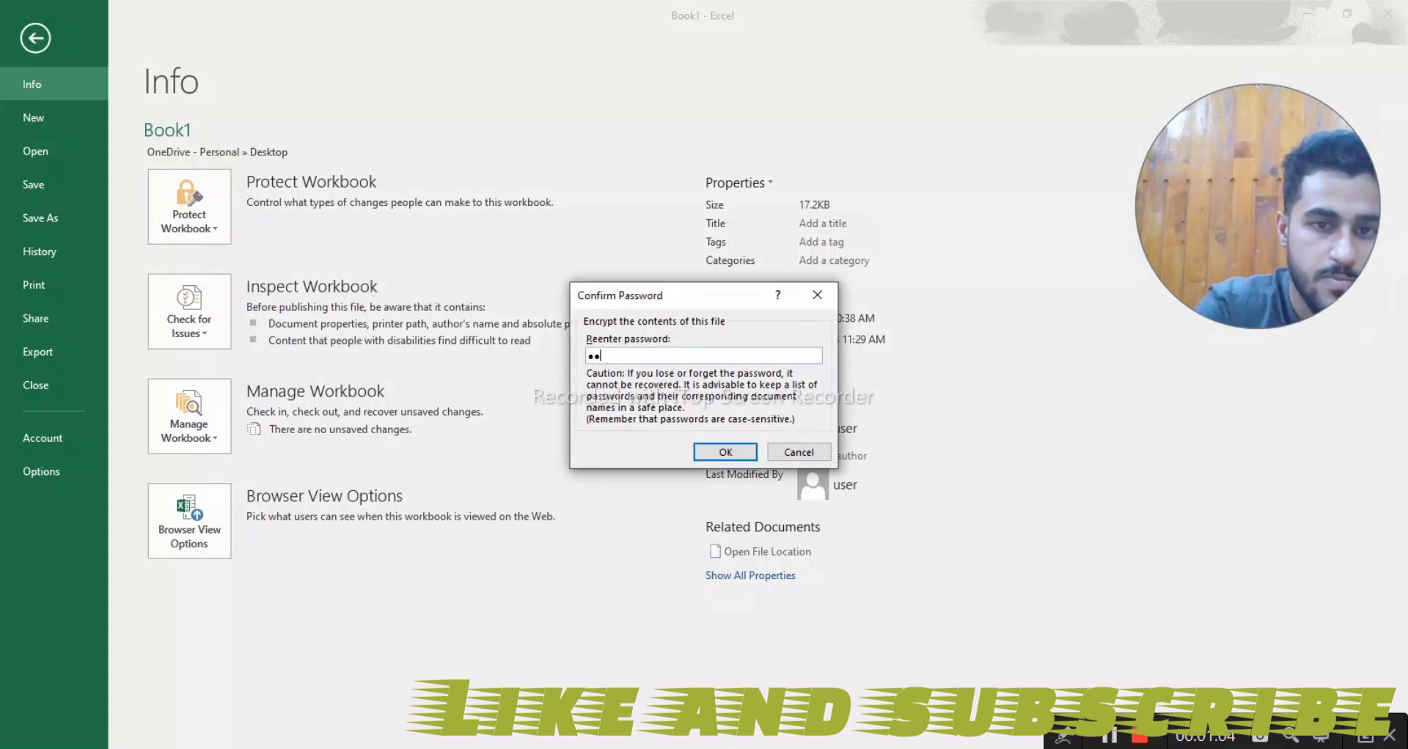
key("Return")
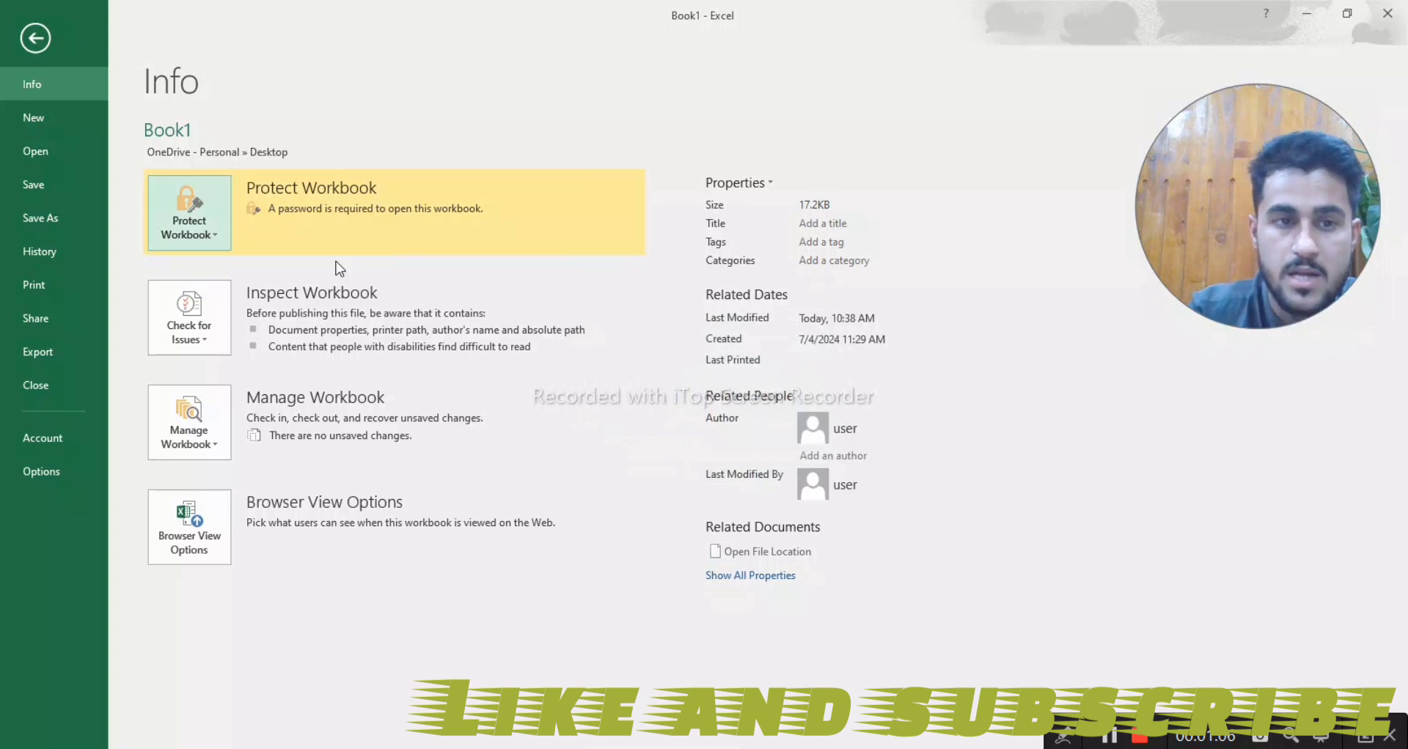
- Return to the worksheet, close the Book1 workbook and refresh the desktop
left_click(36, 30)
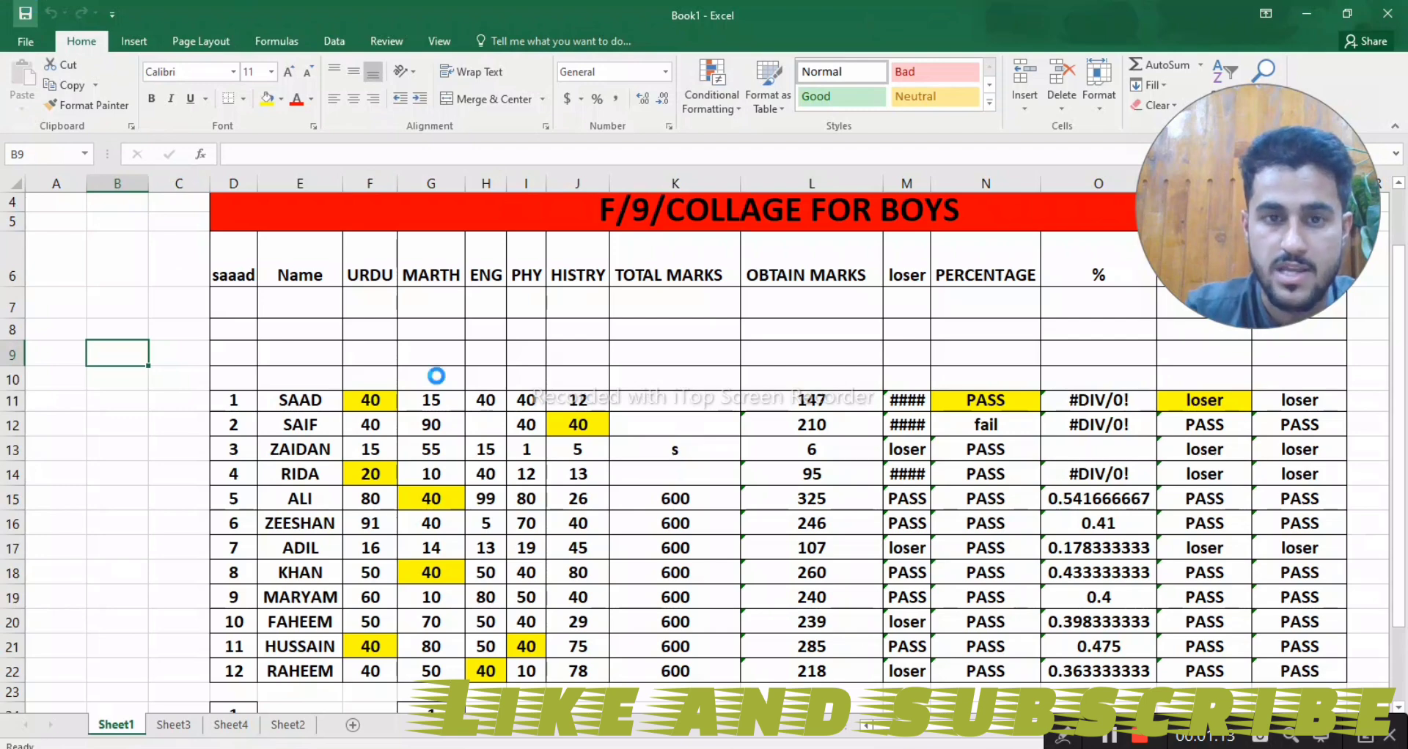
left_click(1401, 17)
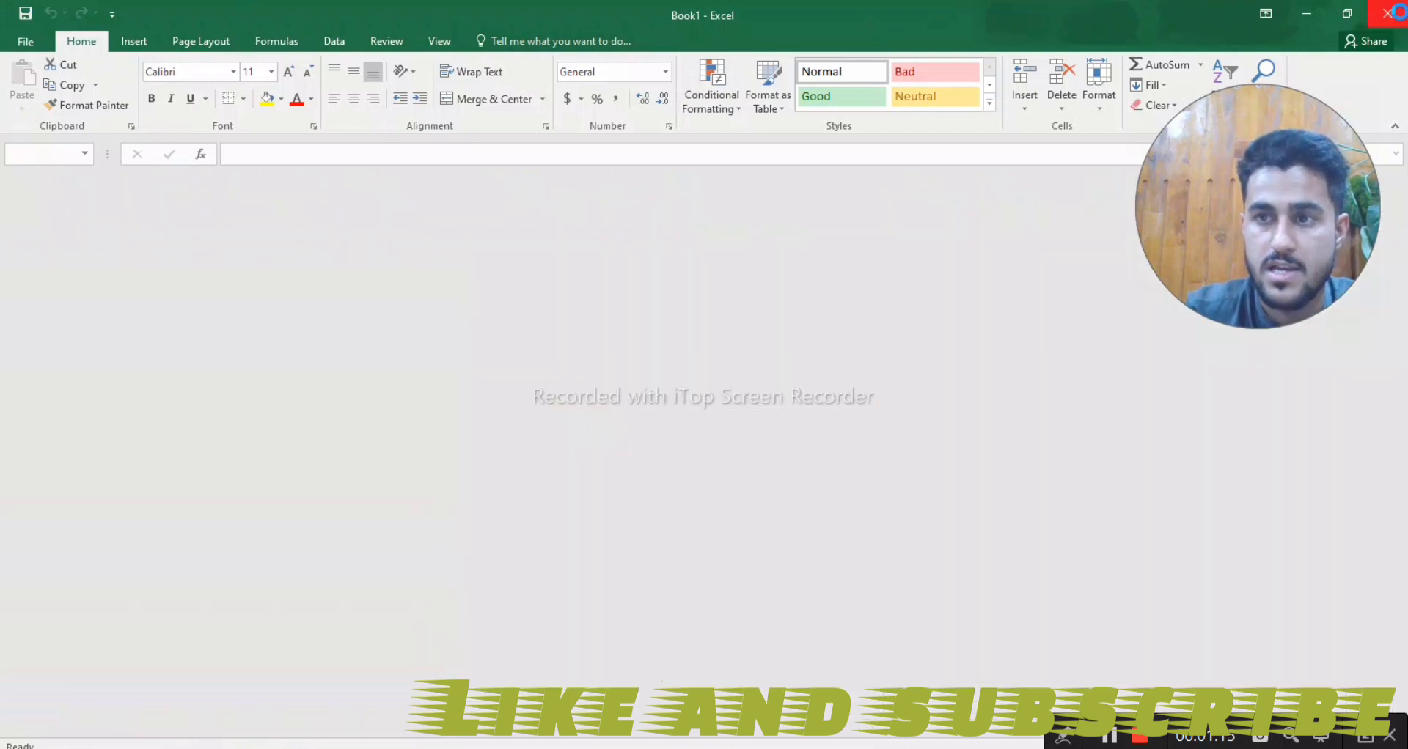
right_click(715, 242)
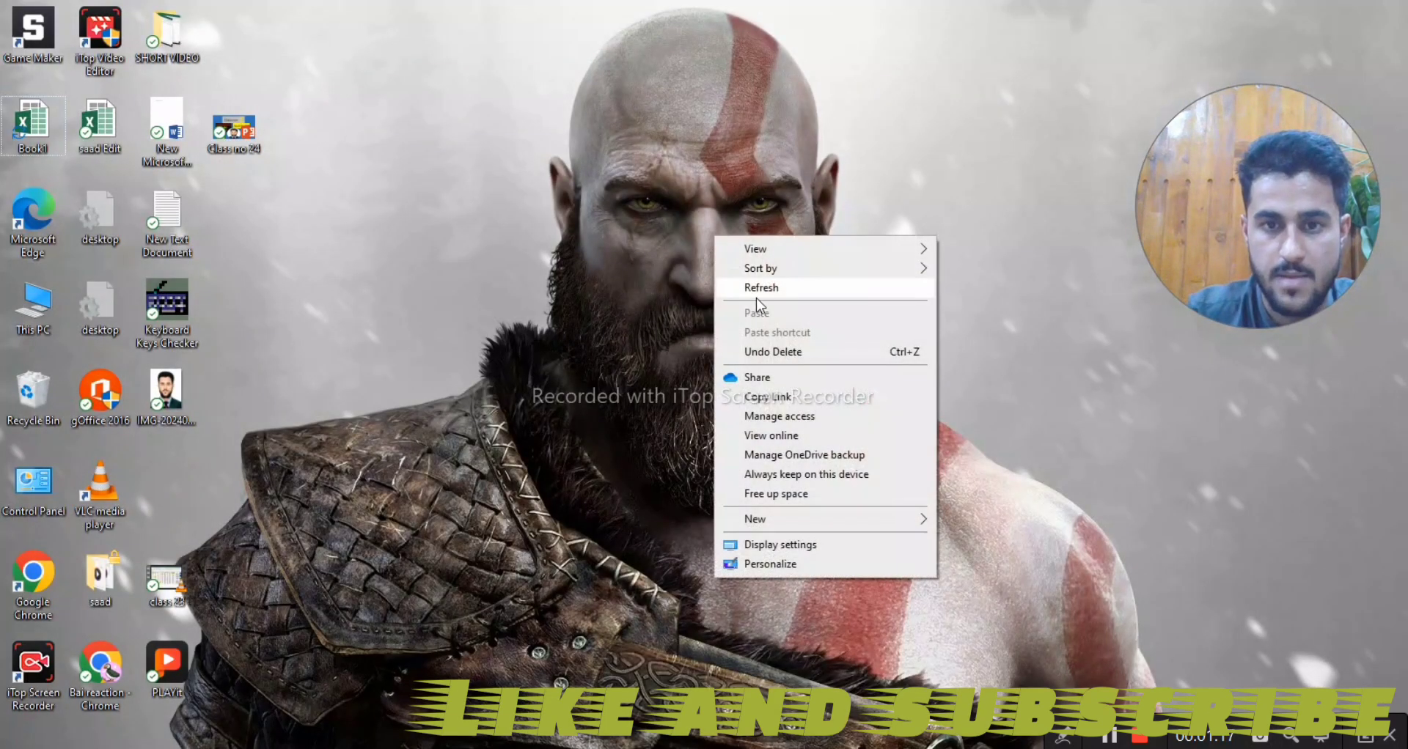
left_click(759, 289)
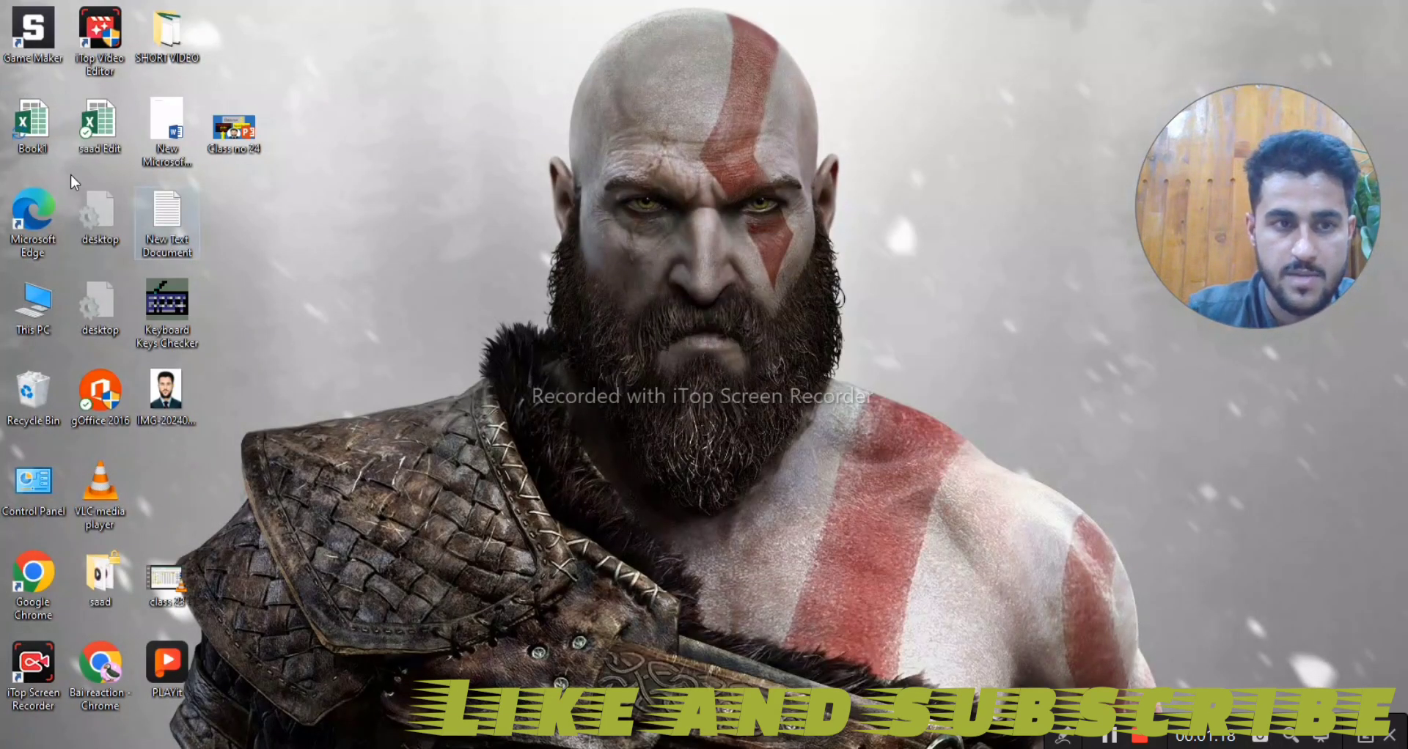
- Reopen Book1 from the desktop by entering the workbook password, and check its protection status on the Info page
double_click(33, 131)
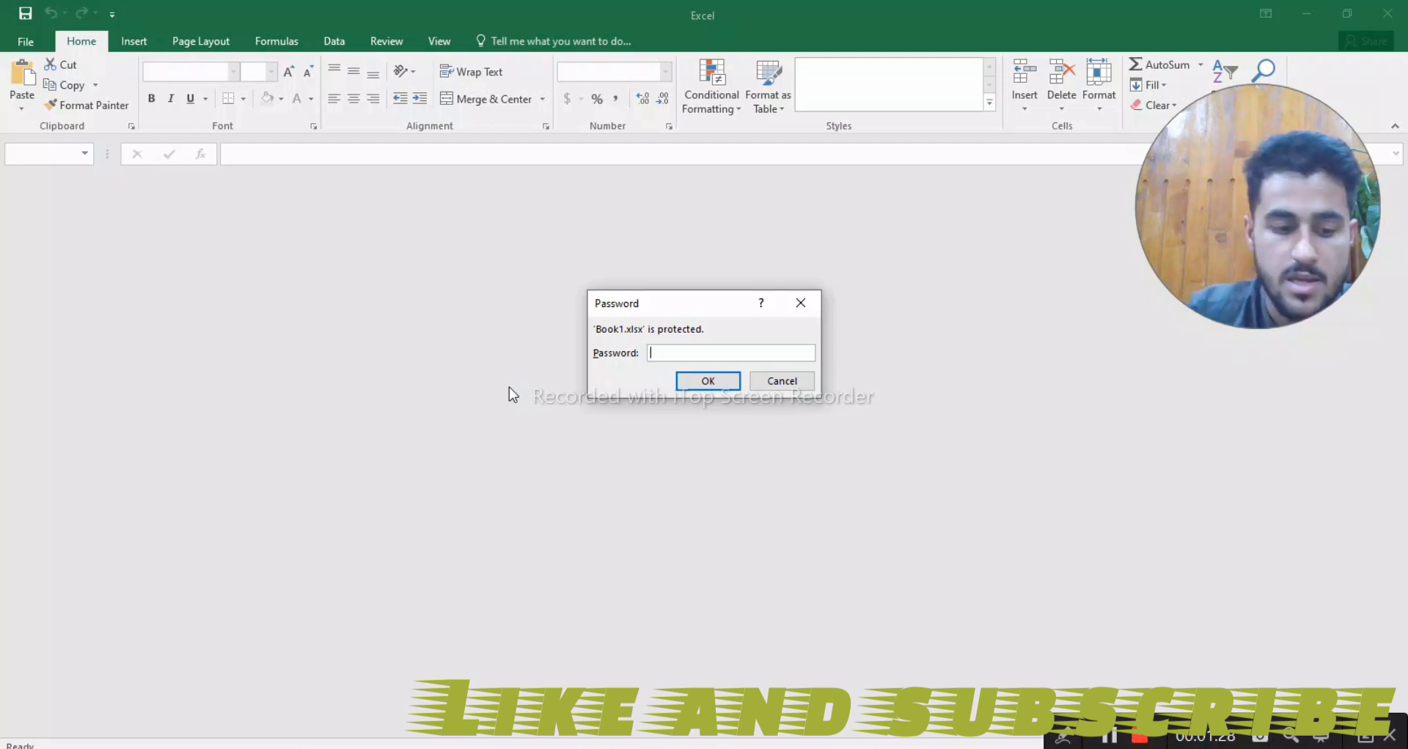
type("12")
key("Return")
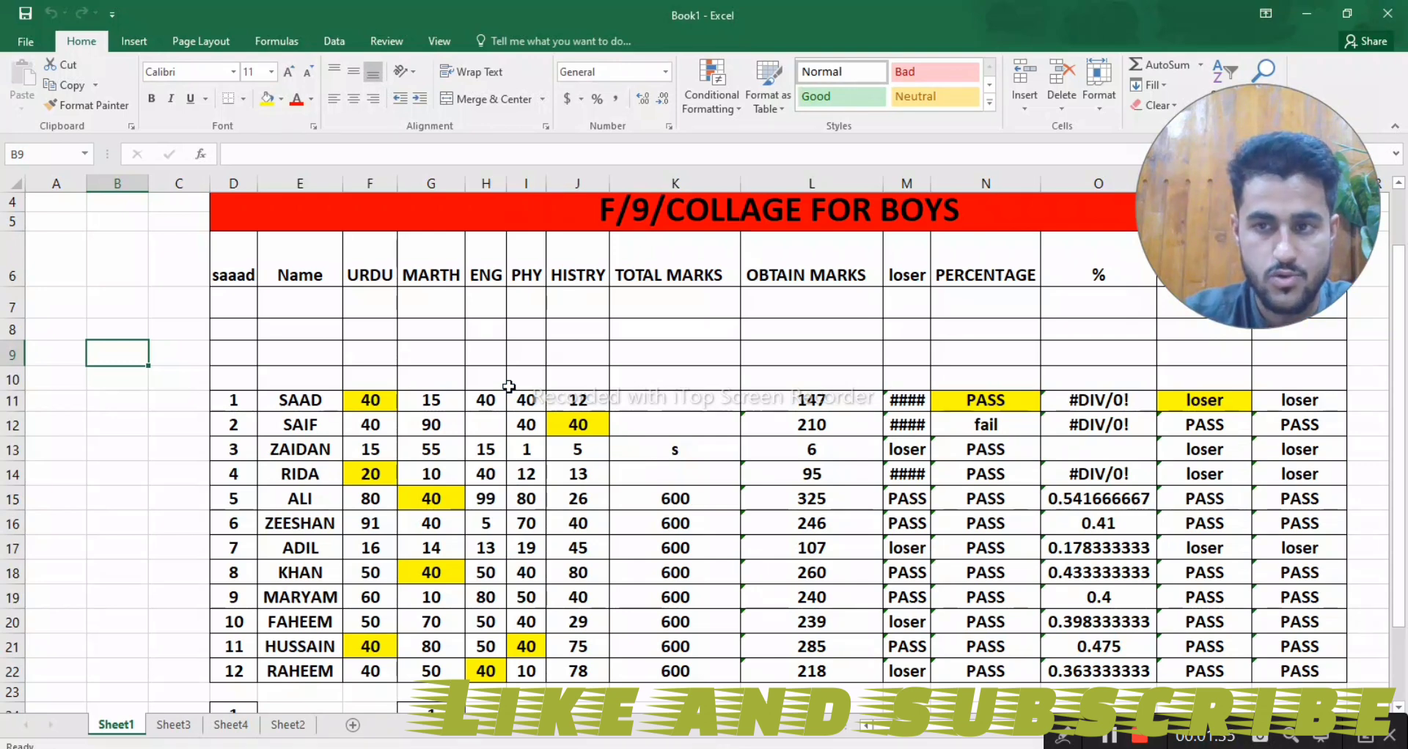
left_click(22, 41)
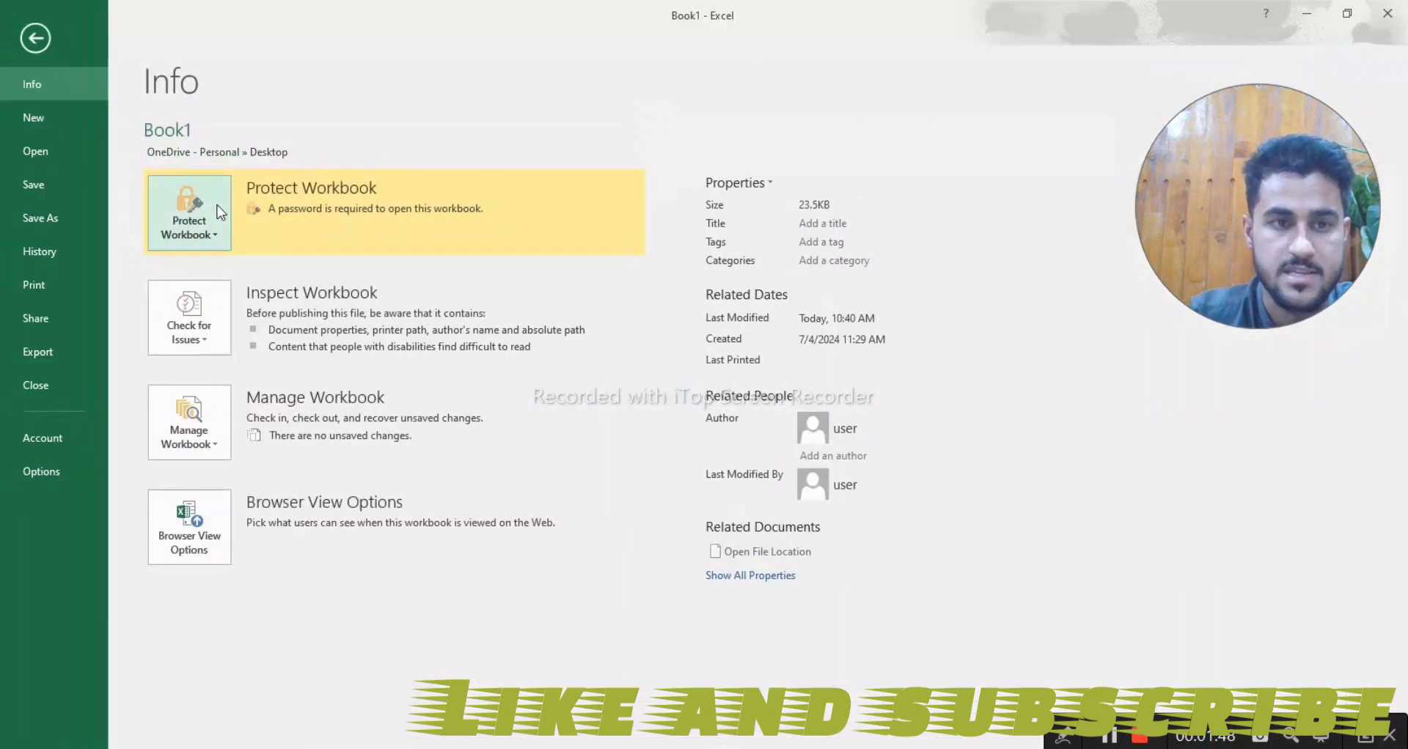
left_click(37, 43)
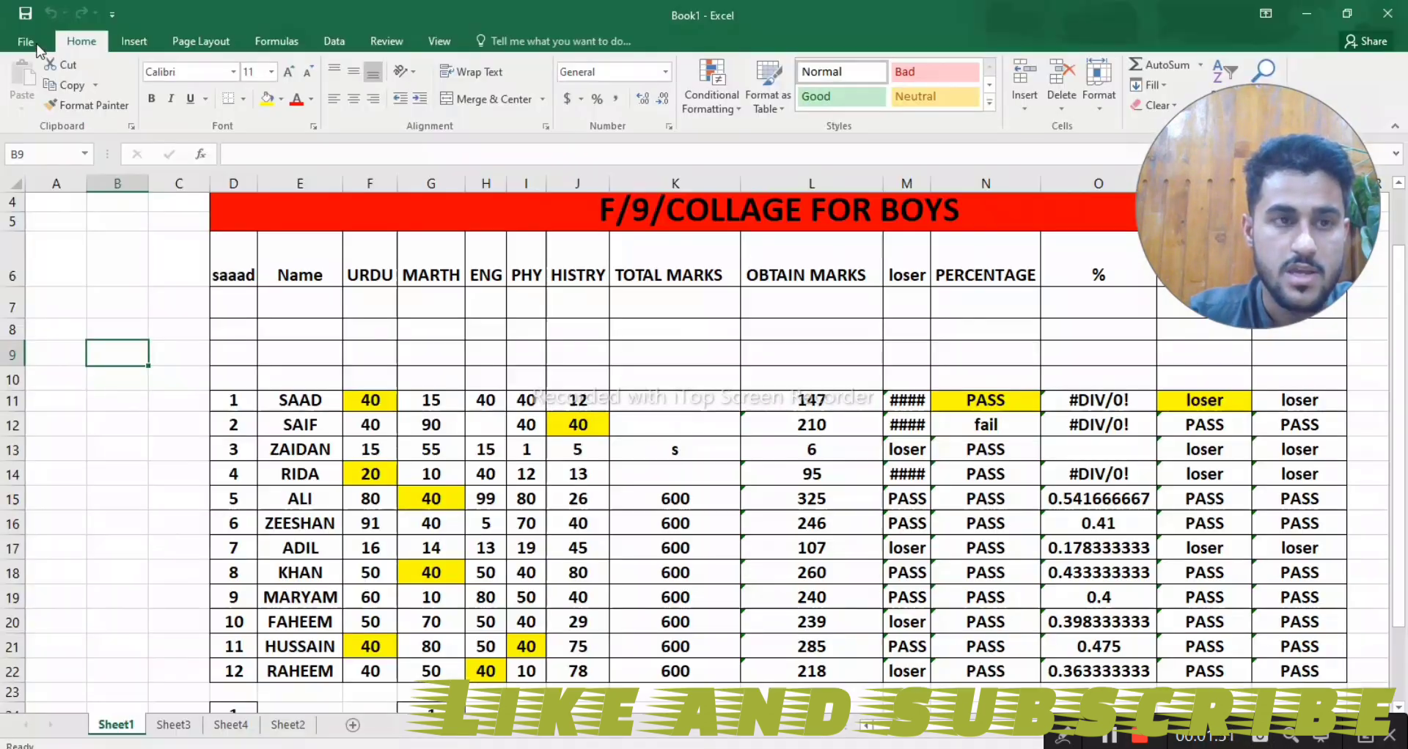
- Protect Sheet3 with an unprotect password, keeping the default user permissions and re-entering the password to confirm it
left_click(174, 725)
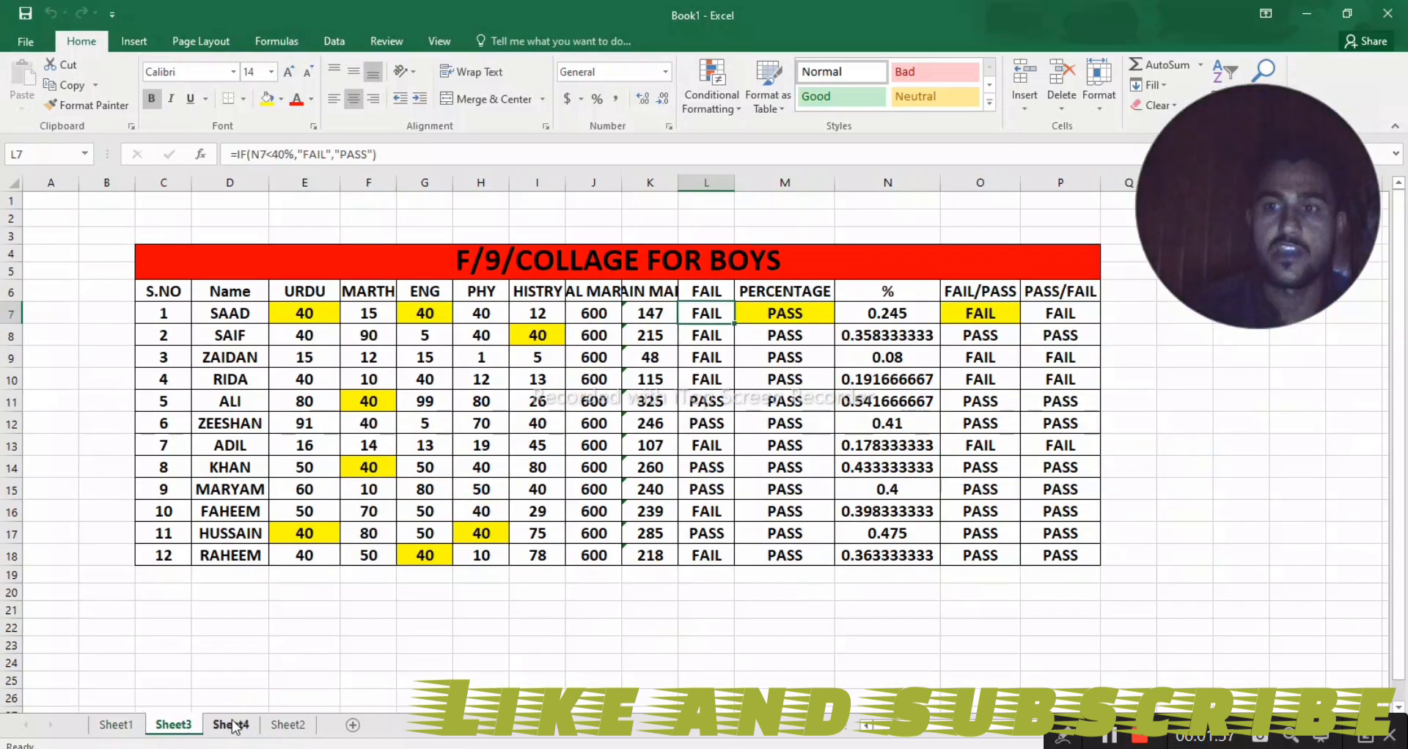
left_click(22, 43)
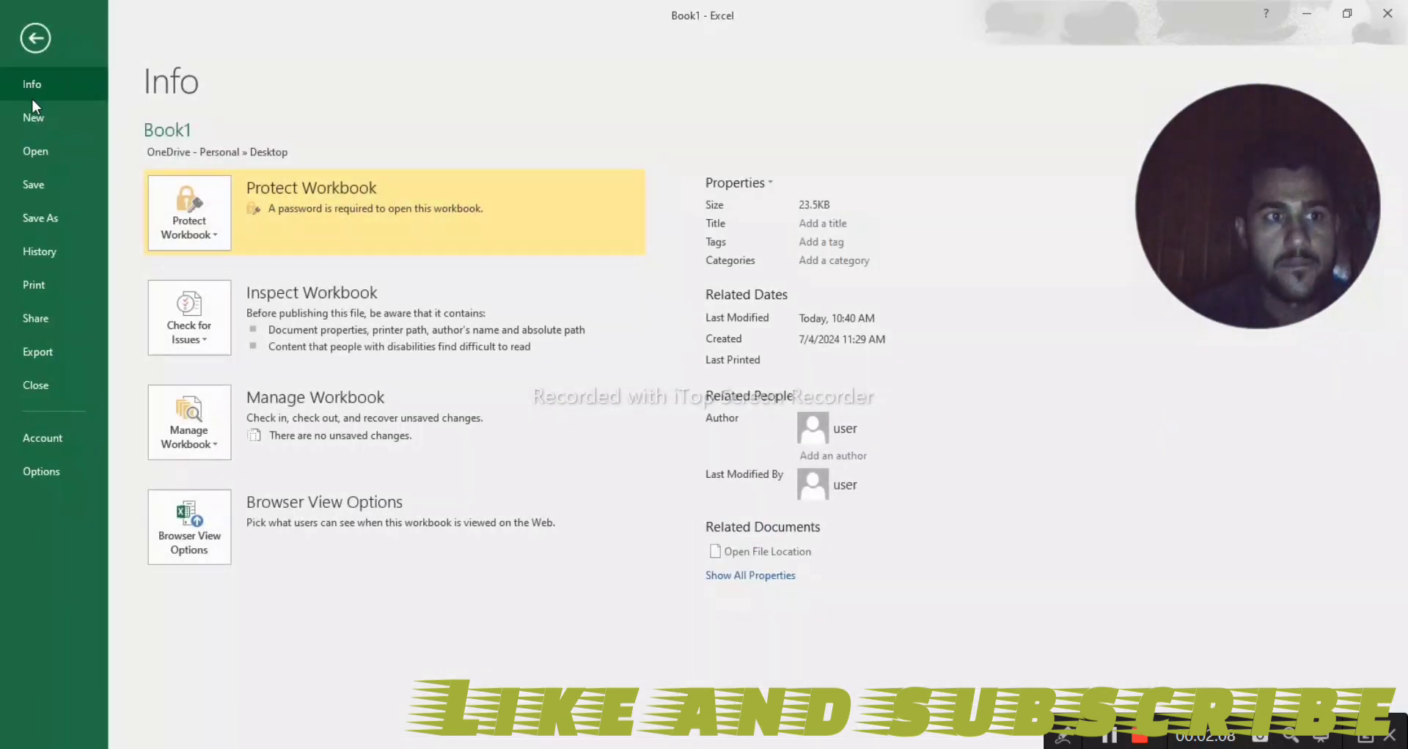
left_click(189, 244)
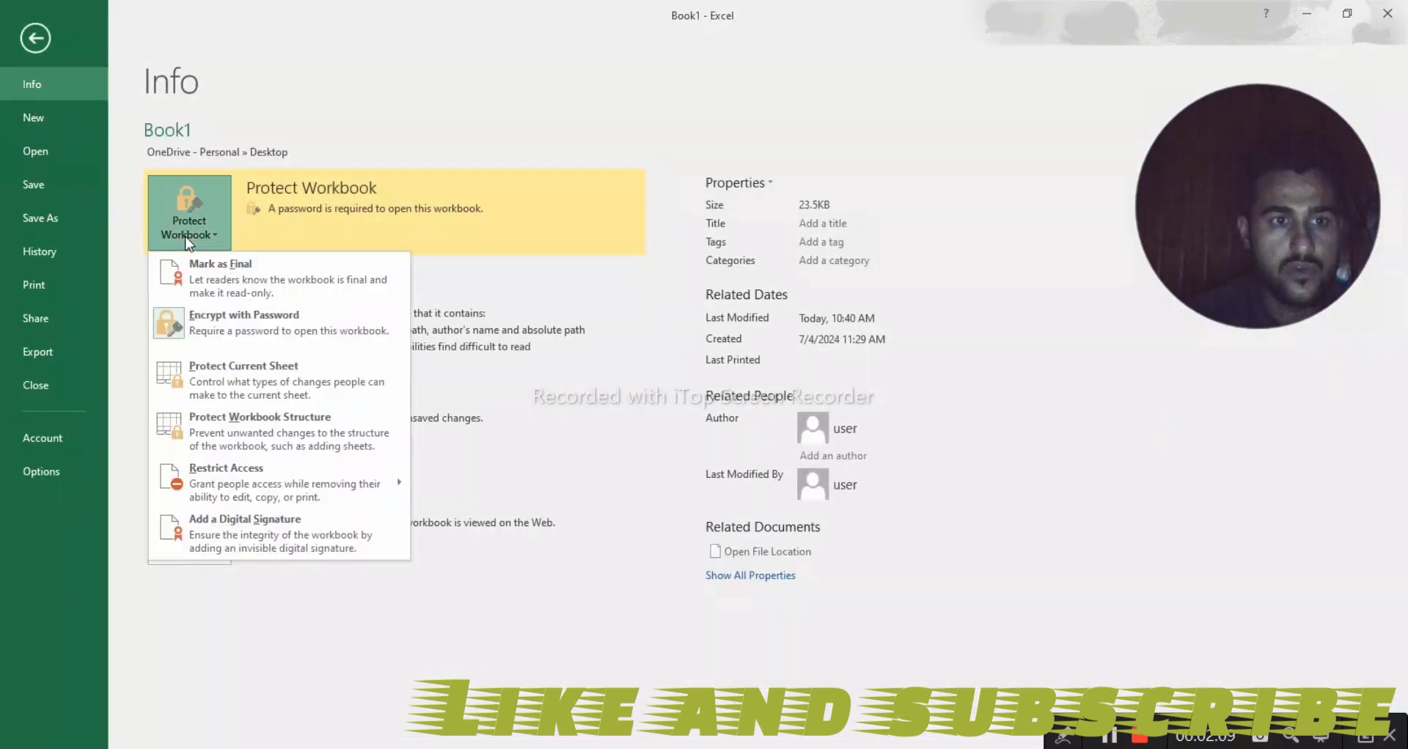
left_click(209, 382)
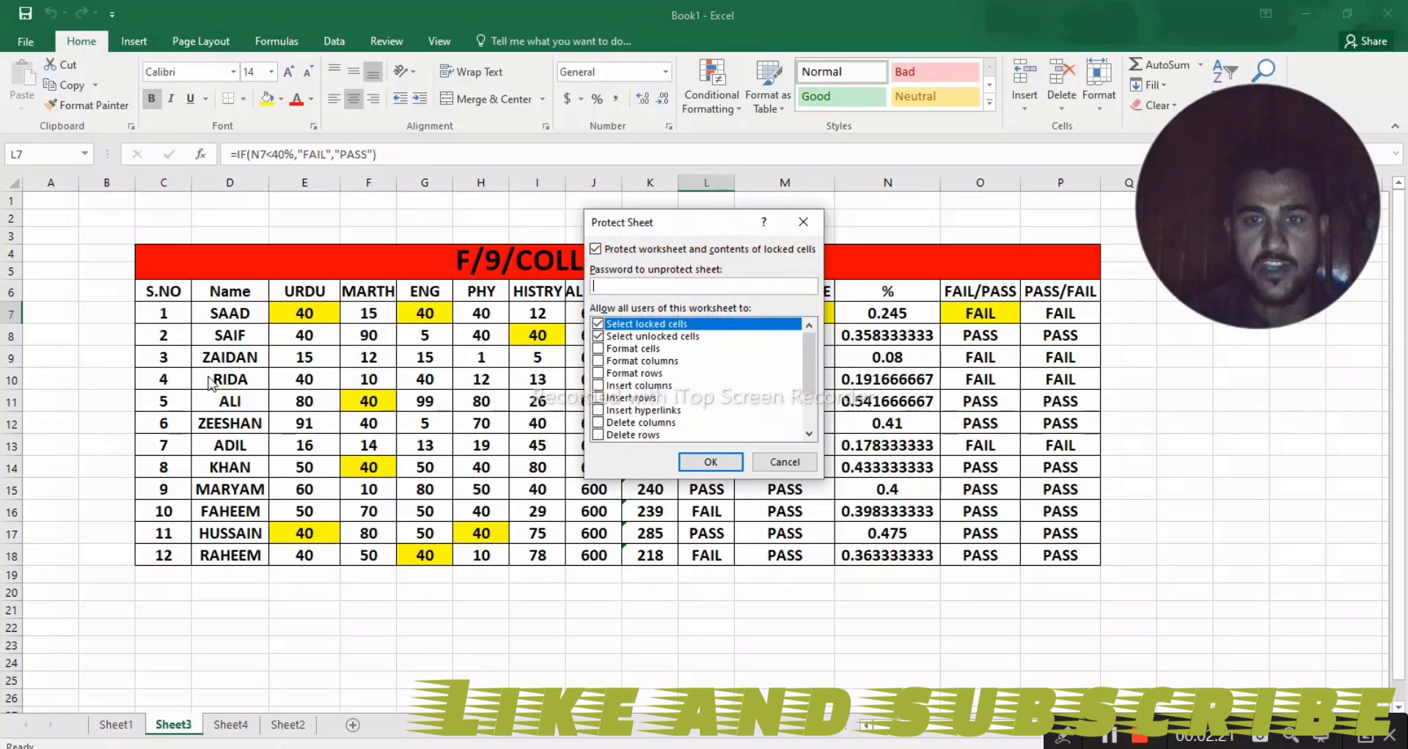
type("12")
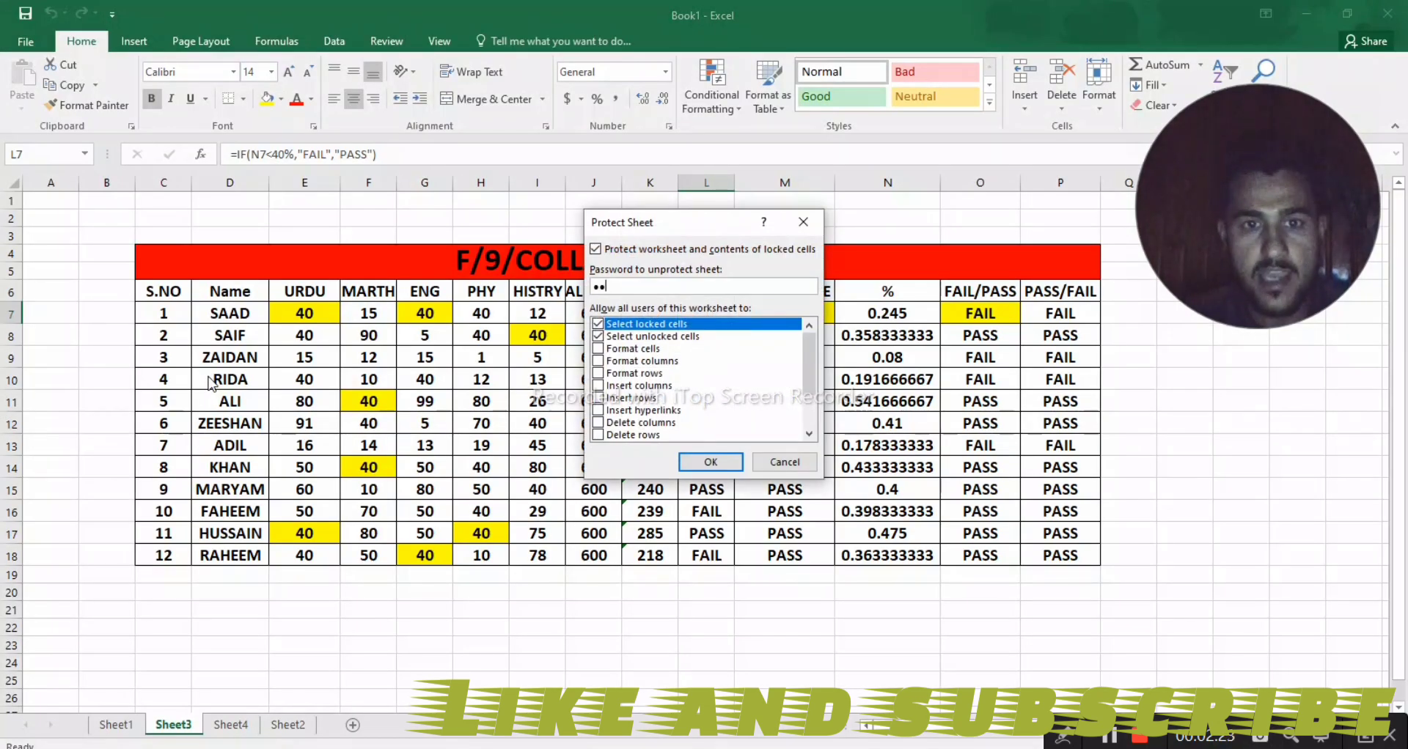
key("Return")
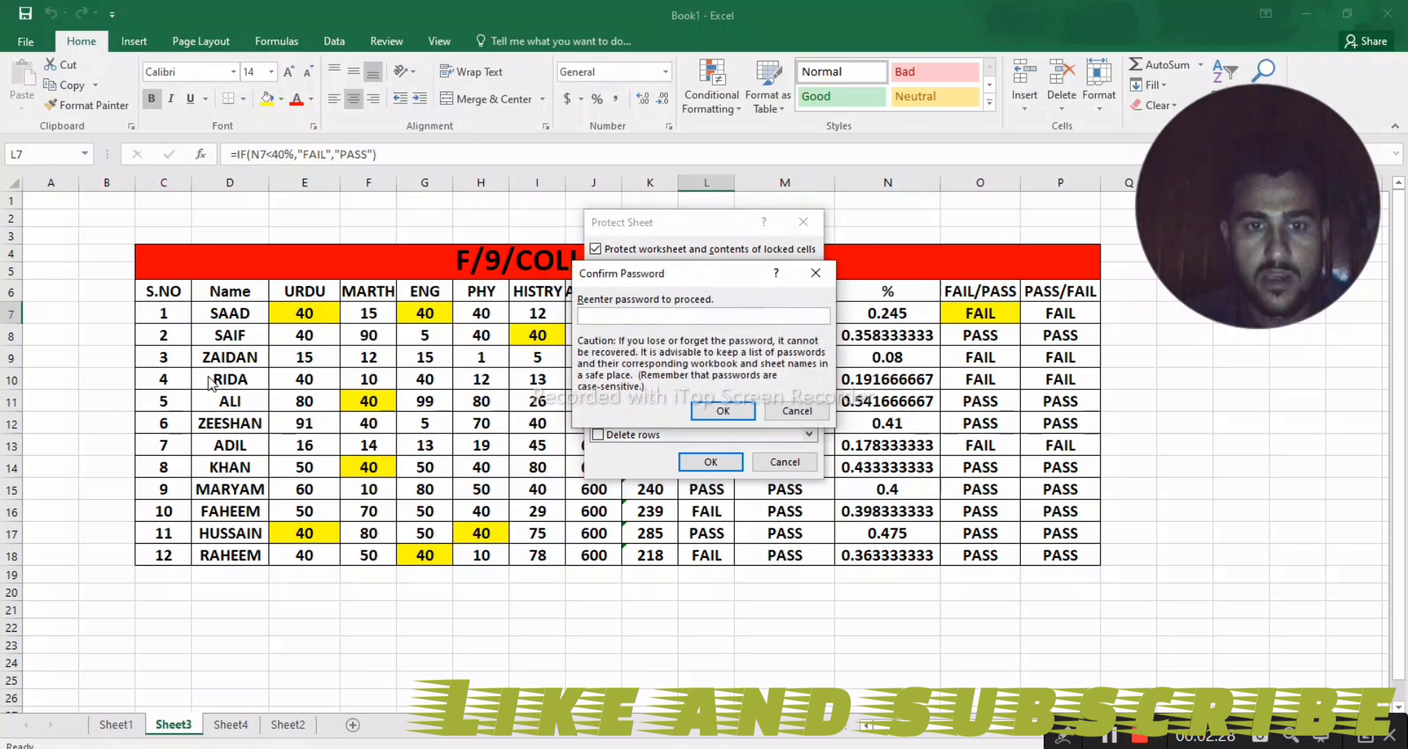
type("12")
key("Return")
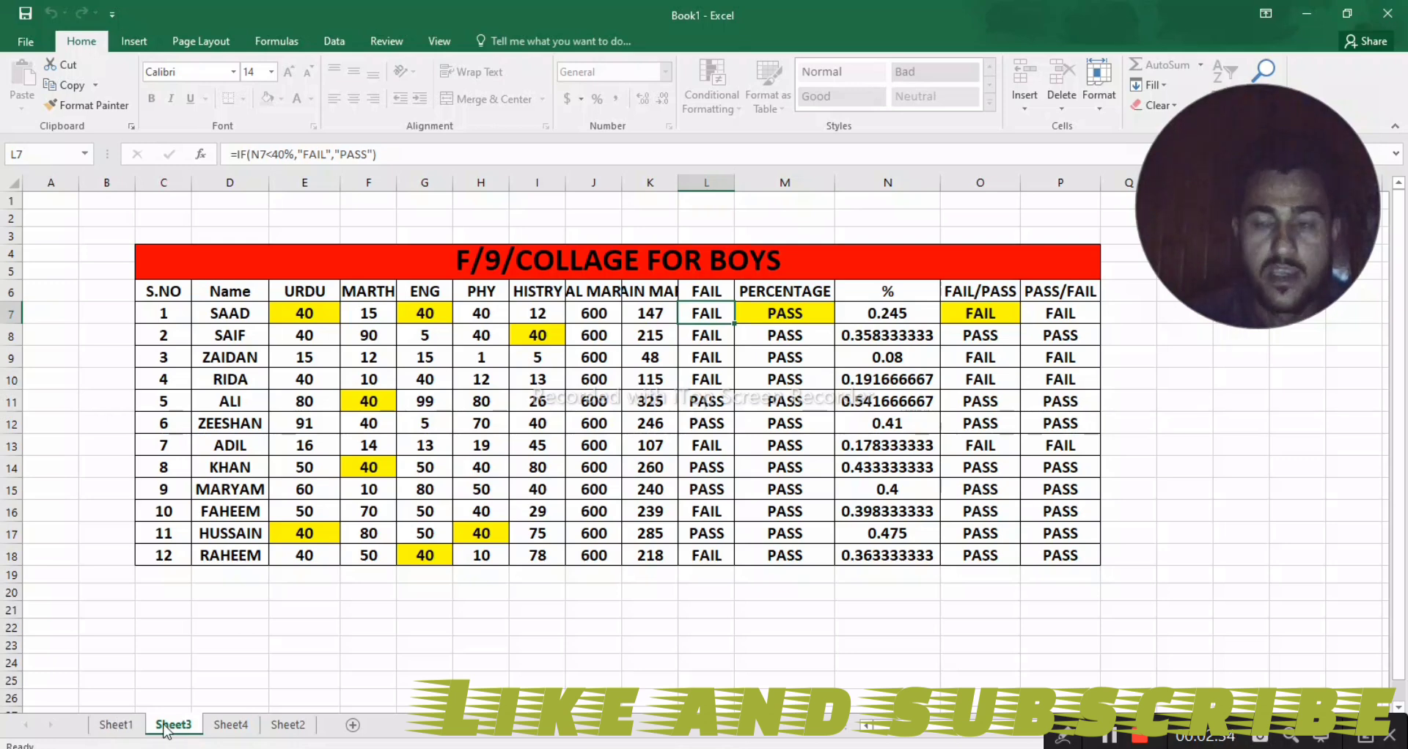
- Compare the available formatting commands on Sheet1, Sheet3 and Sheet4 to check which sheet is locked
left_click(114, 726)
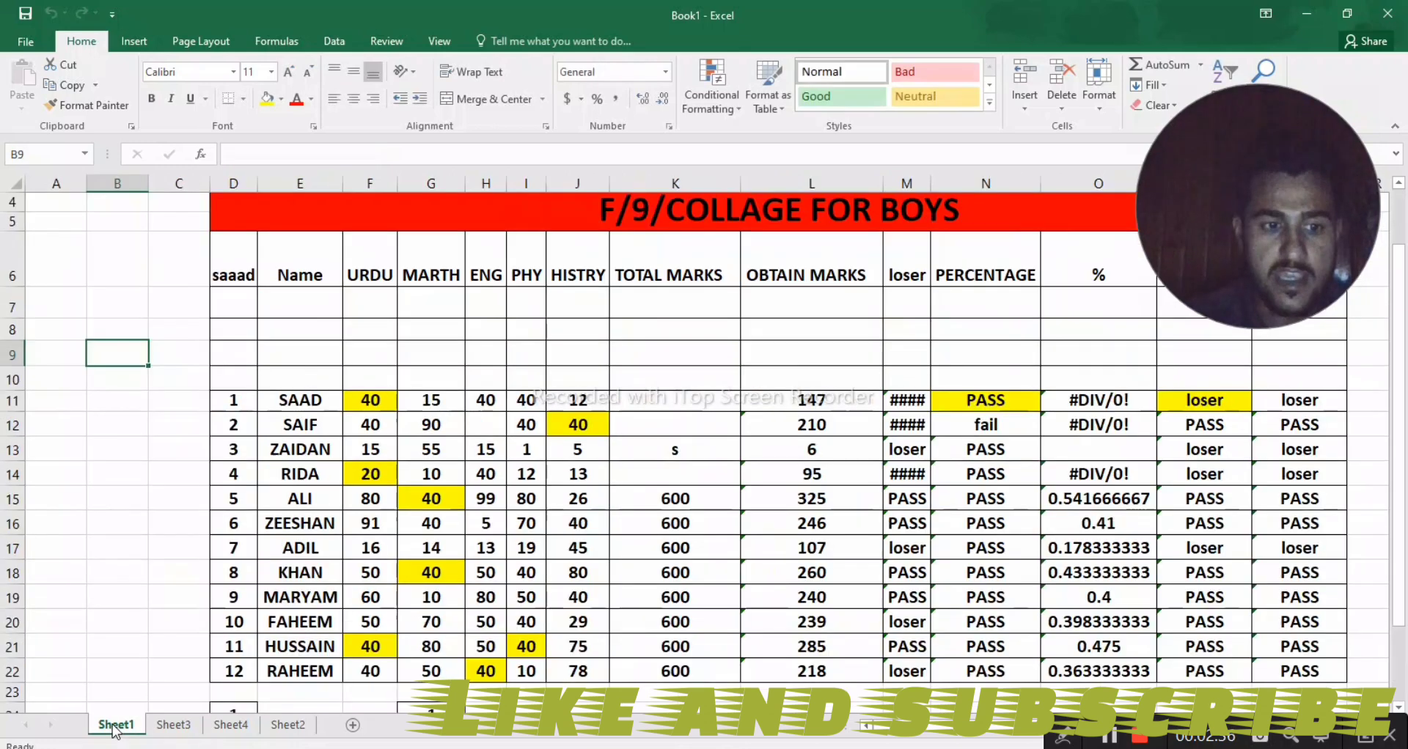
left_click(175, 726)
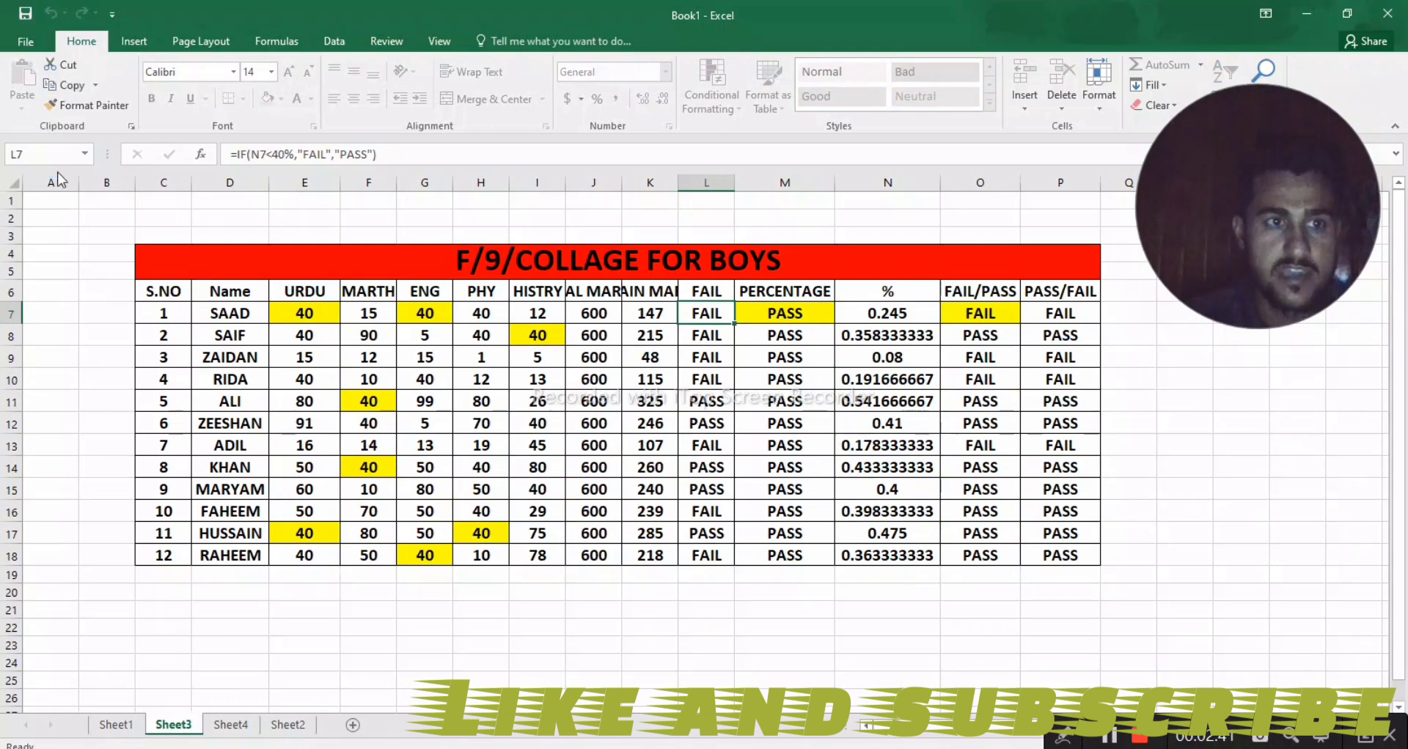
left_click(116, 725)
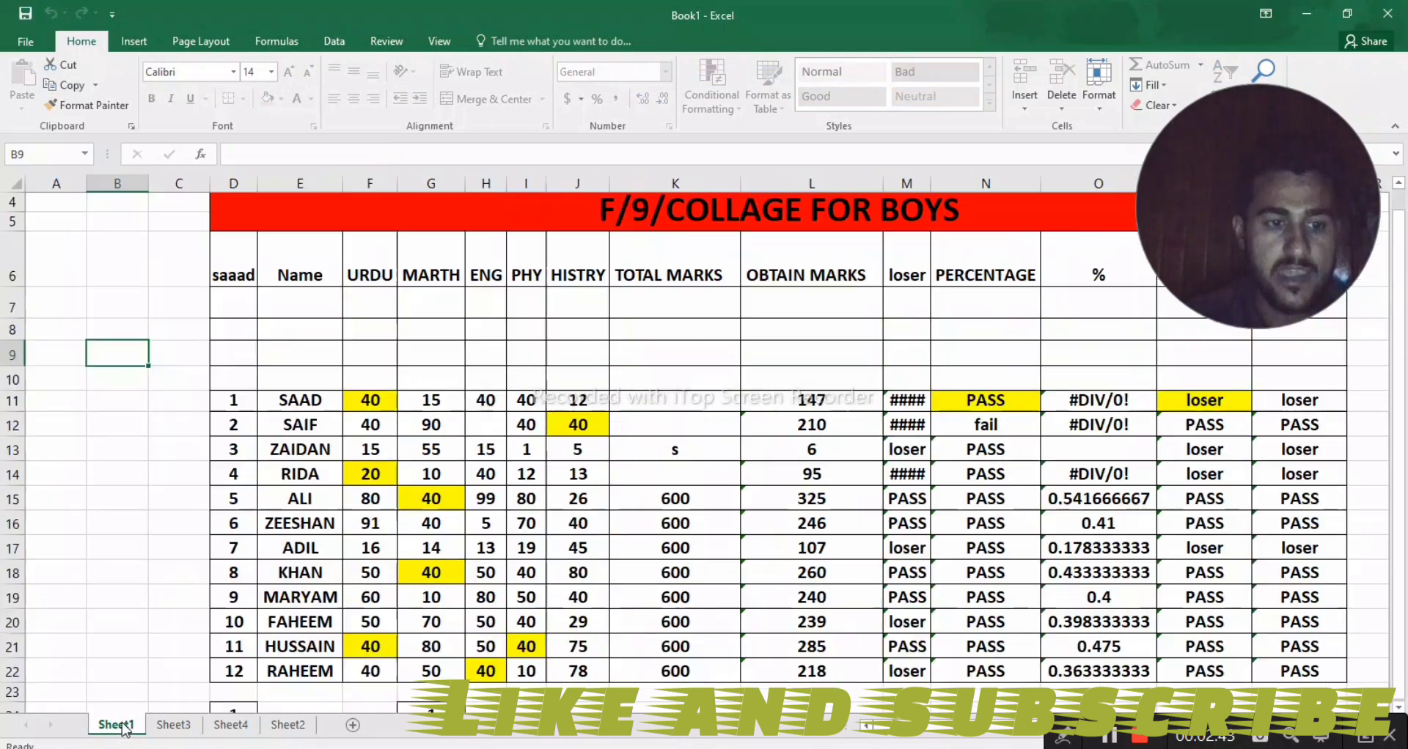
left_click(163, 727)
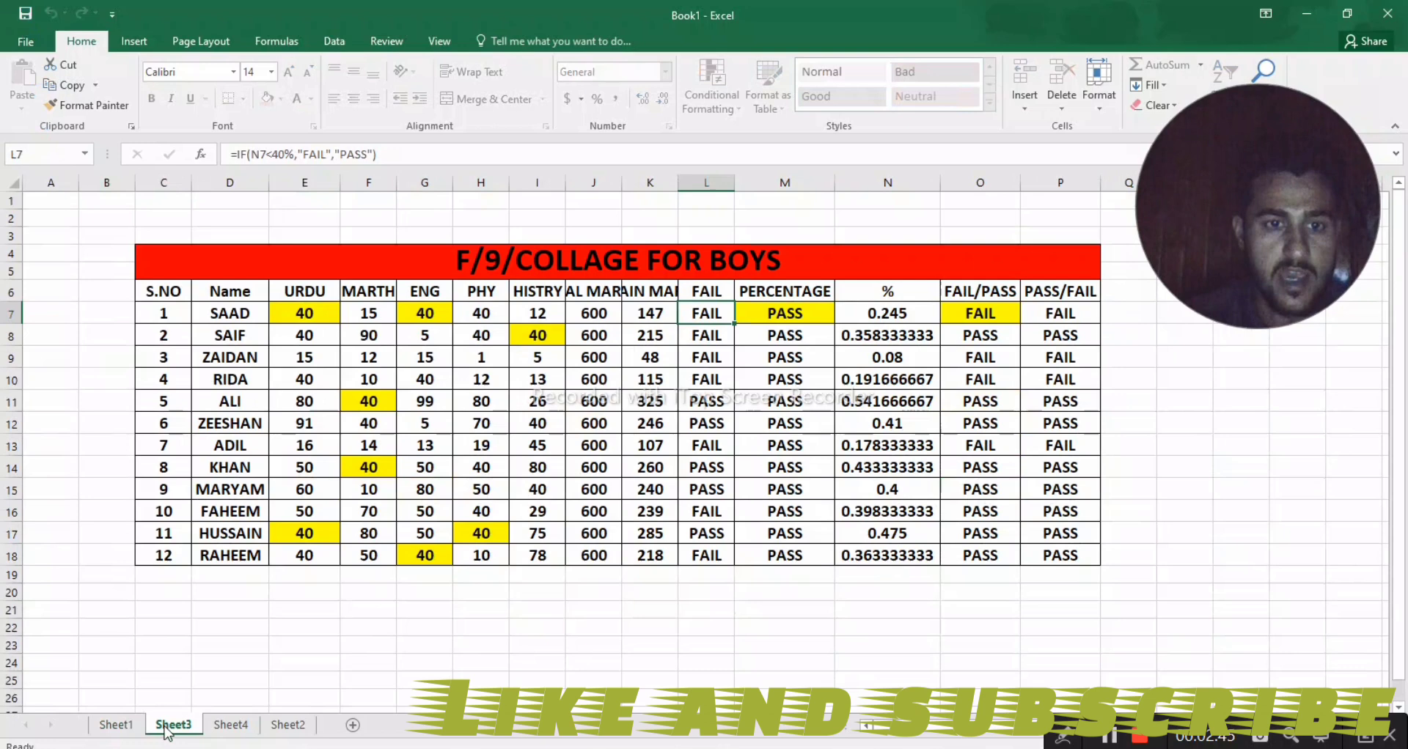
left_click(217, 727)
left_click(174, 726)
left_click(116, 726)
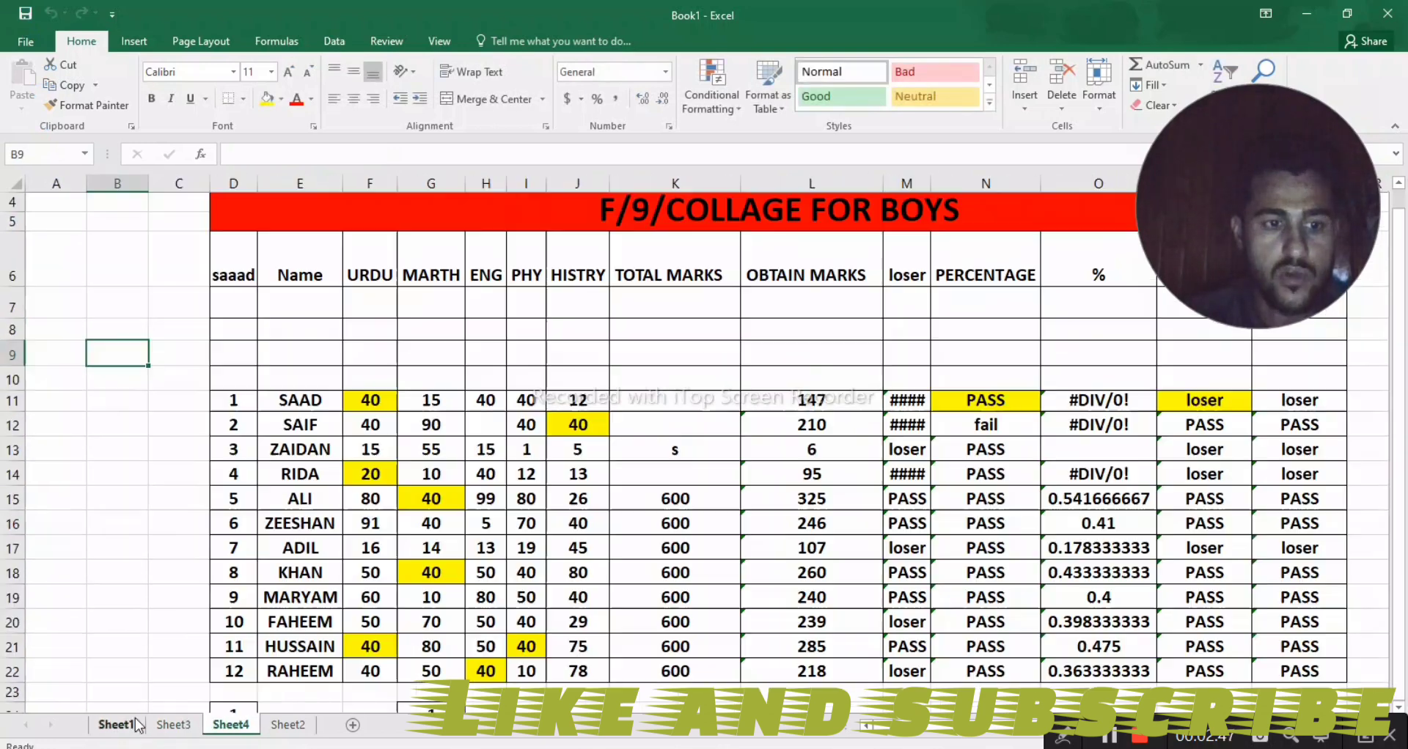
left_click(181, 726)
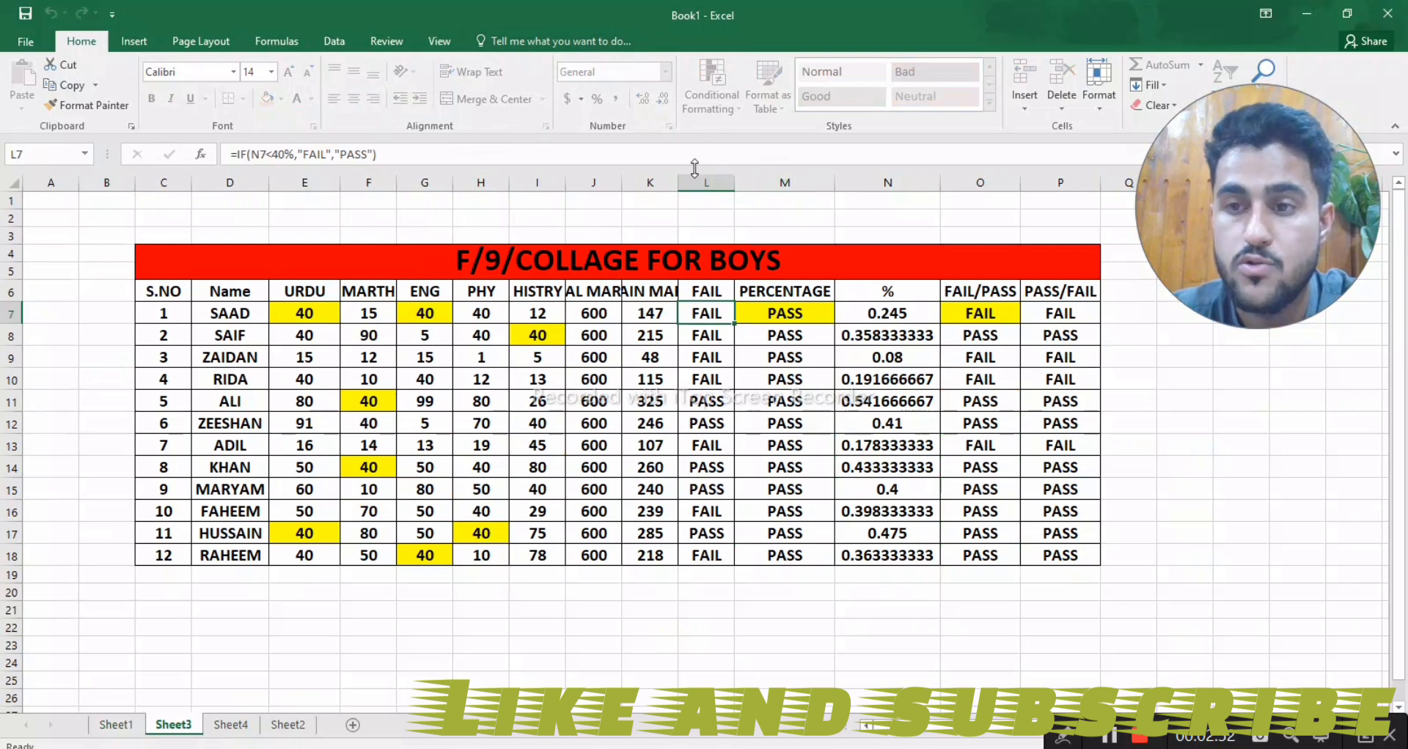
- Try to edit the formula in cell L10 of the protected Sheet3, and select cell G11
left_click(705, 378)
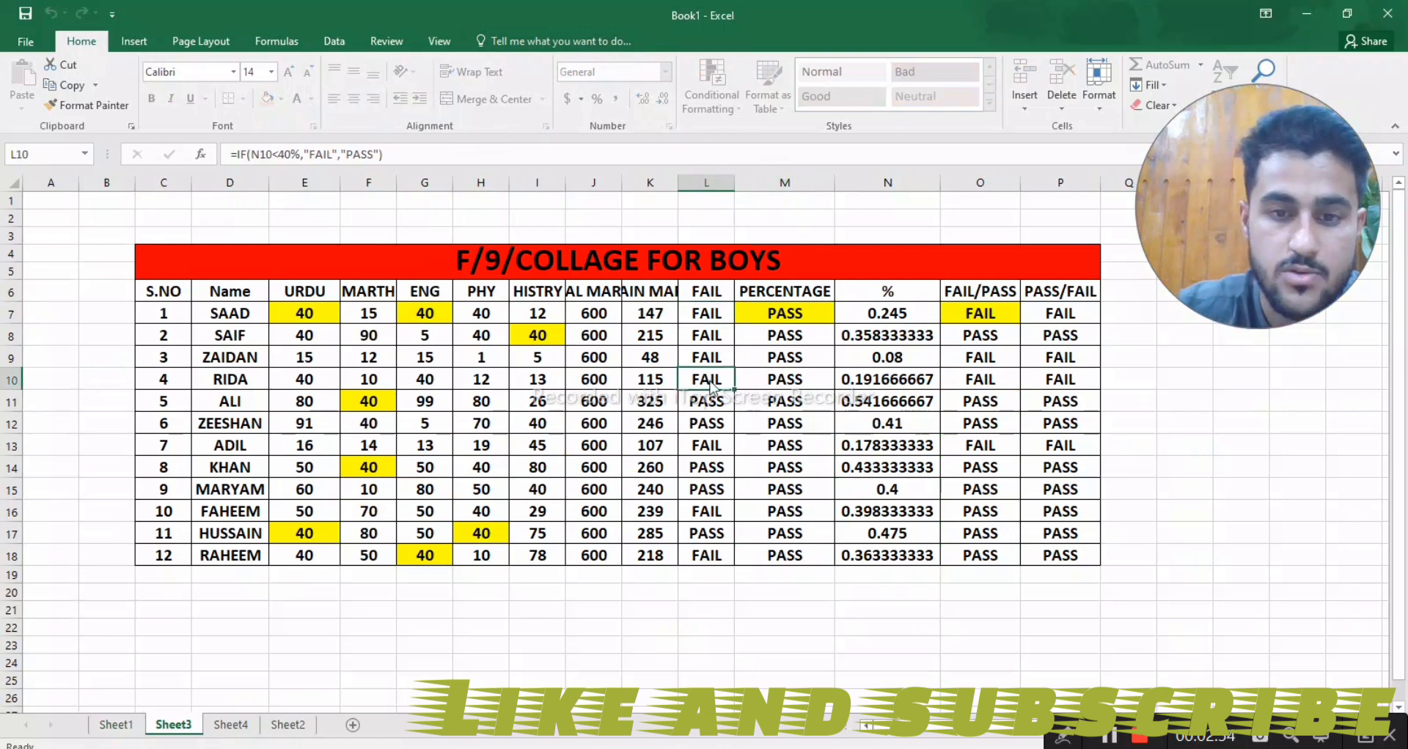
double_click(710, 386)
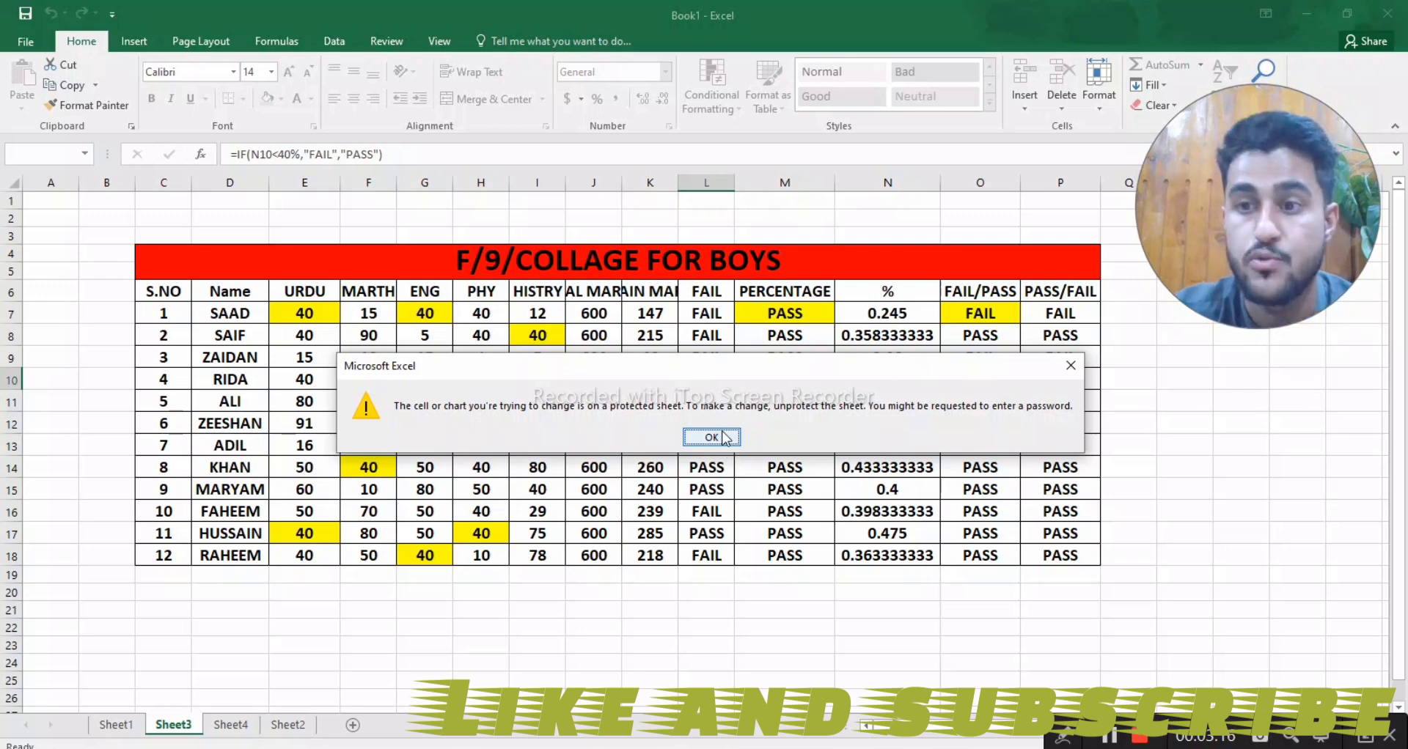
left_click(723, 438)
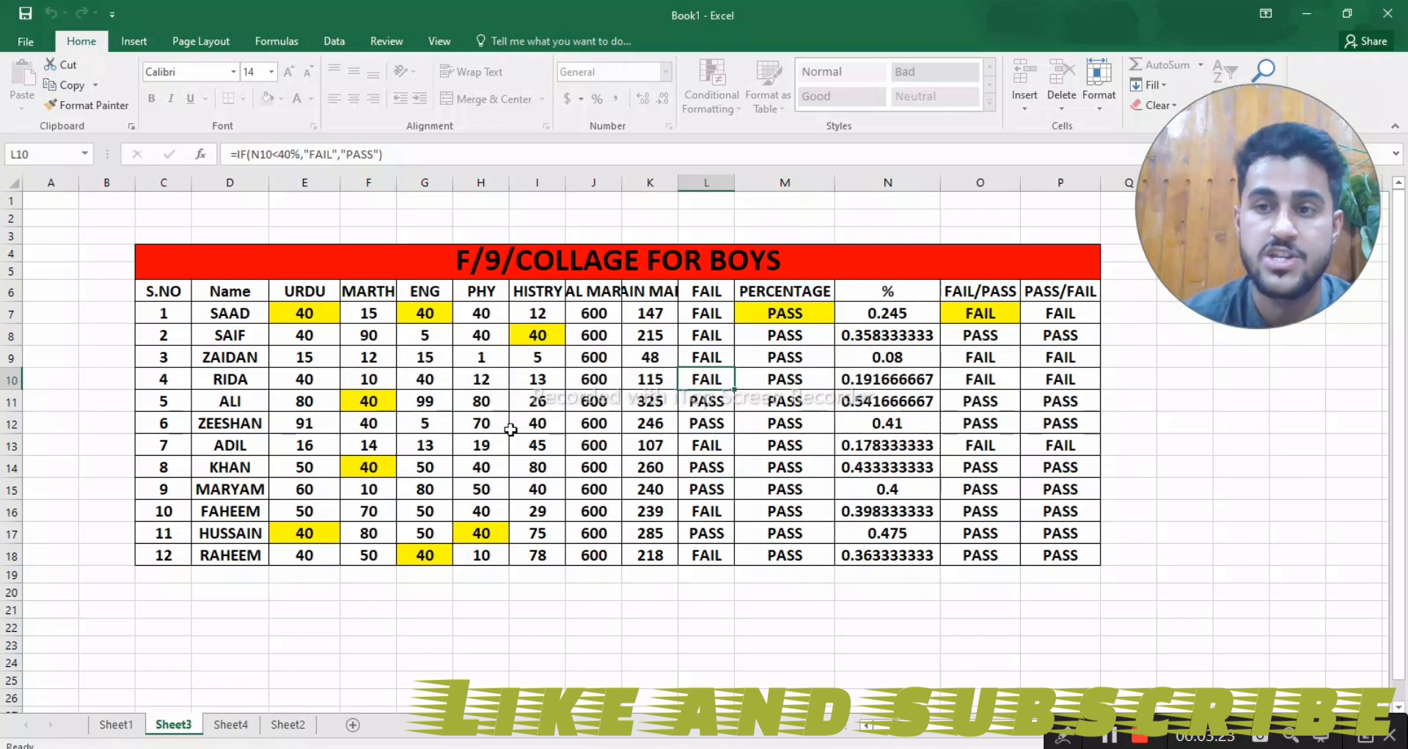
left_click(423, 401)
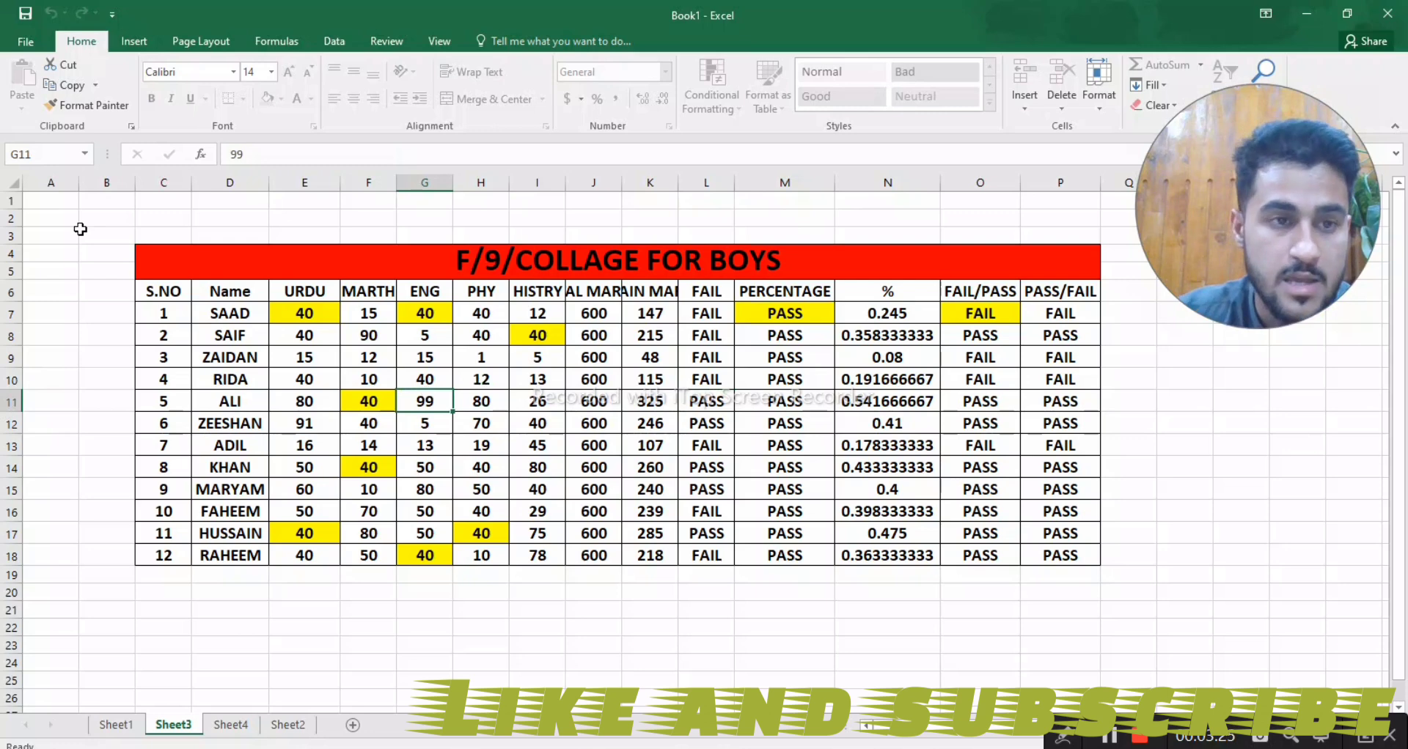
- Review the workbook's encryption password field and its other protection options, leaving the existing protection in place
left_click(28, 38)
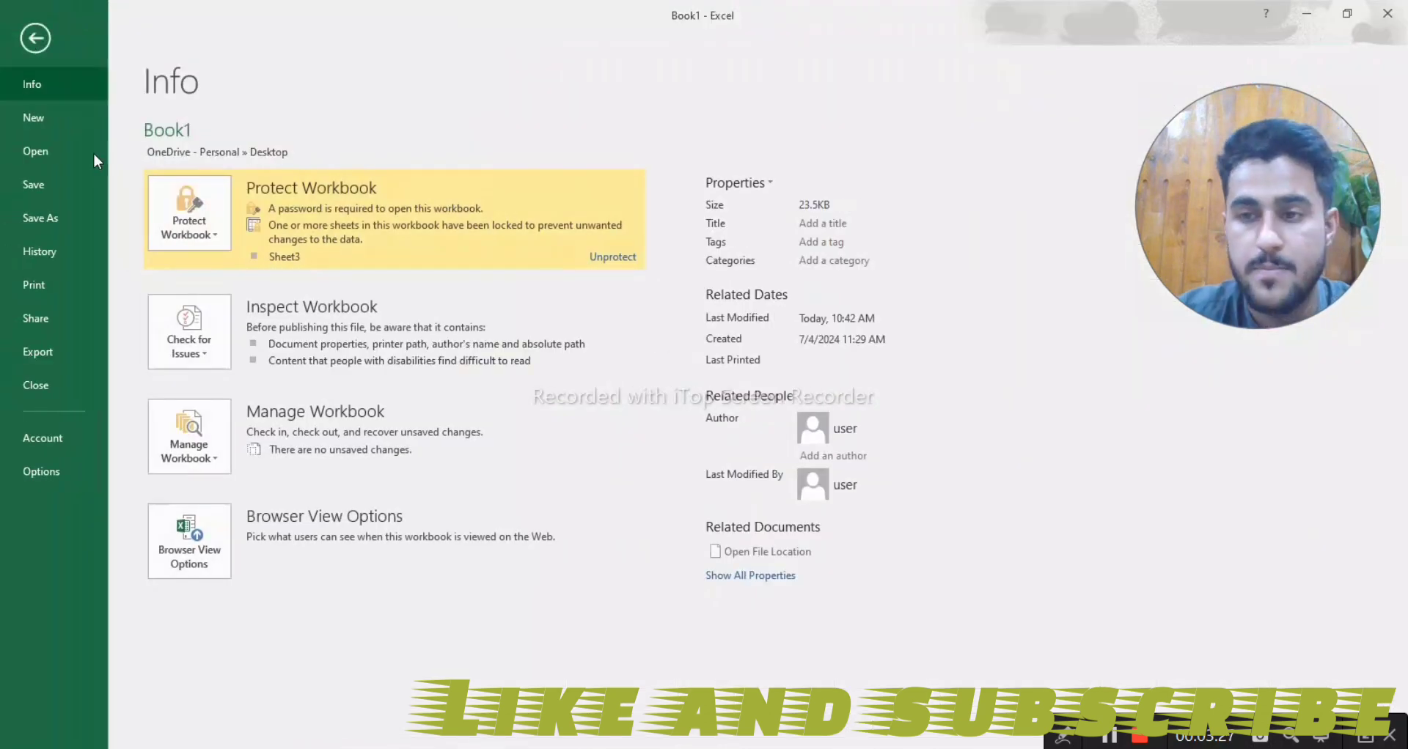
left_click(176, 209)
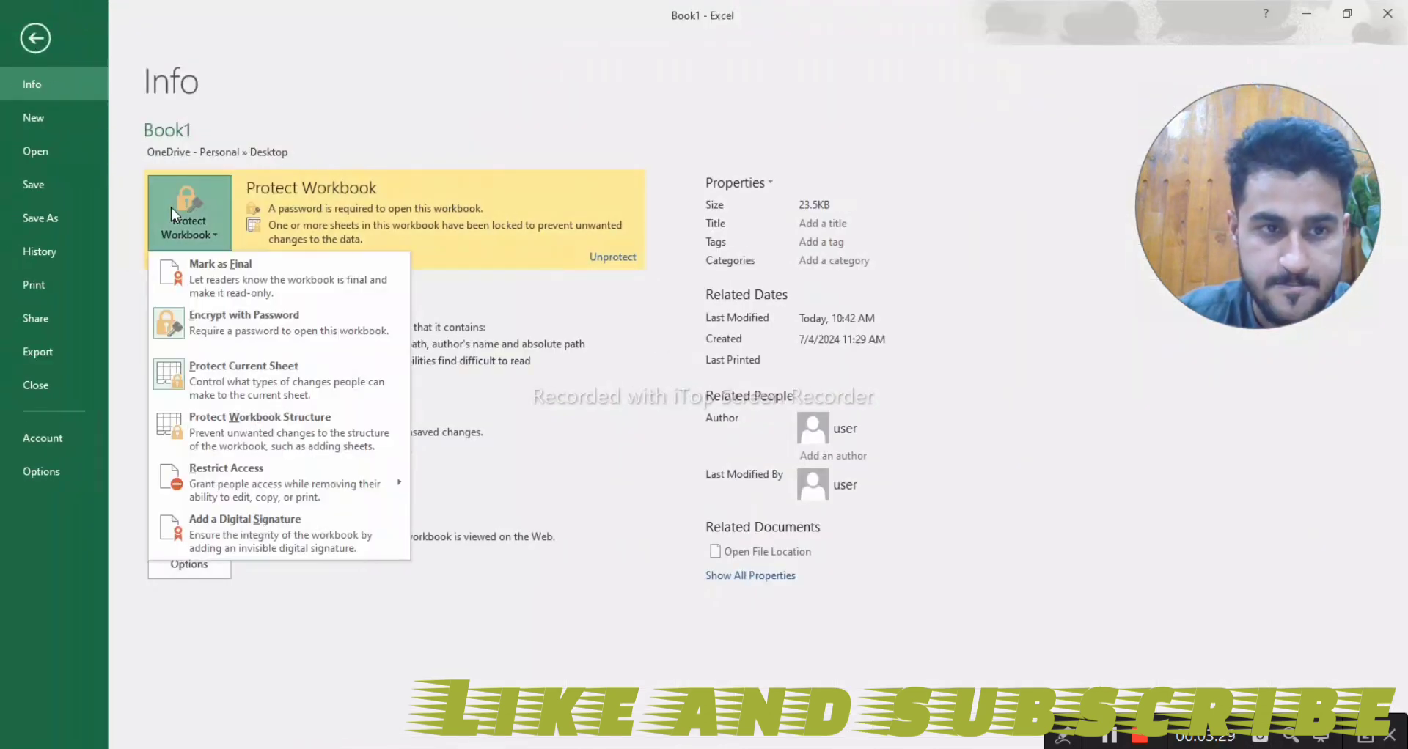
left_click(241, 329)
type("12")
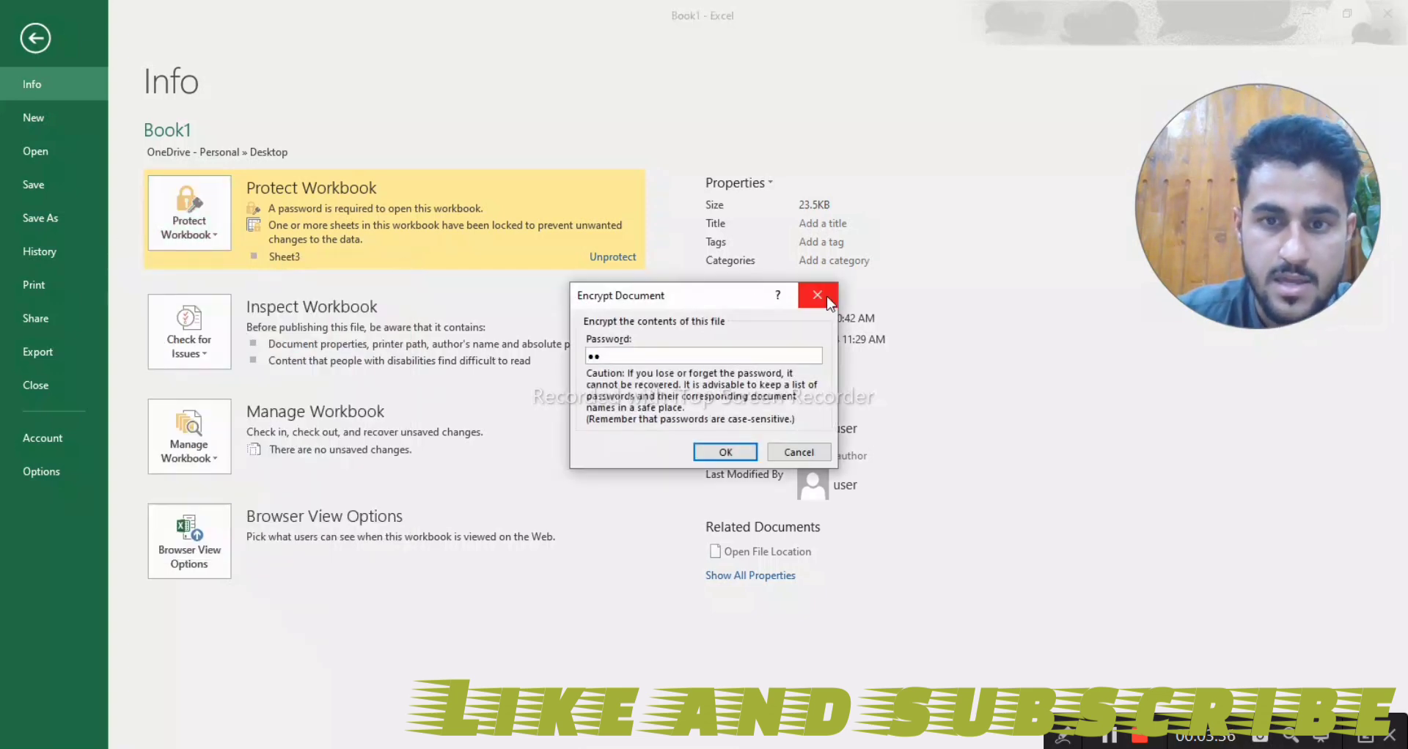
left_click(725, 452)
left_click(205, 223)
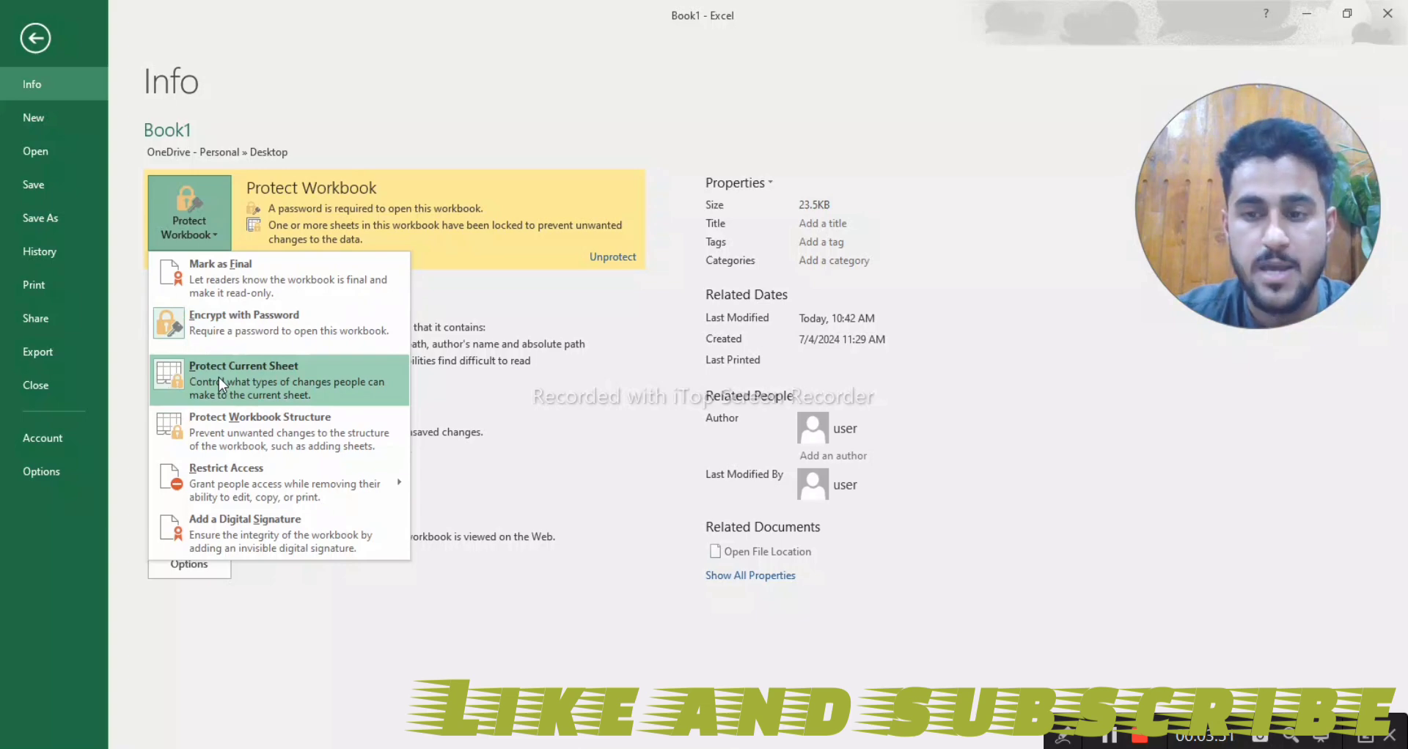
left_click(579, 423)
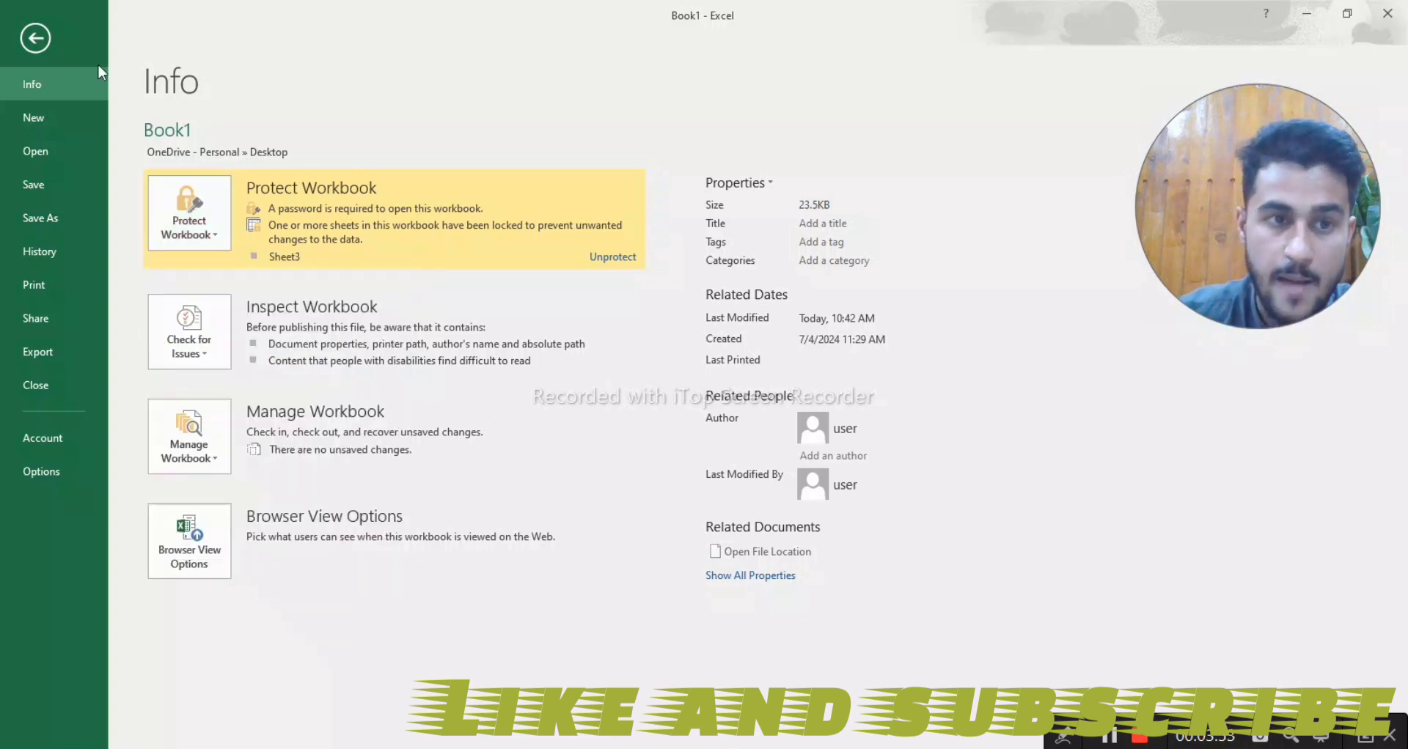
- On Sheet1, select rows 11 and 12 and set their cell protection to Locked
left_click(36, 39)
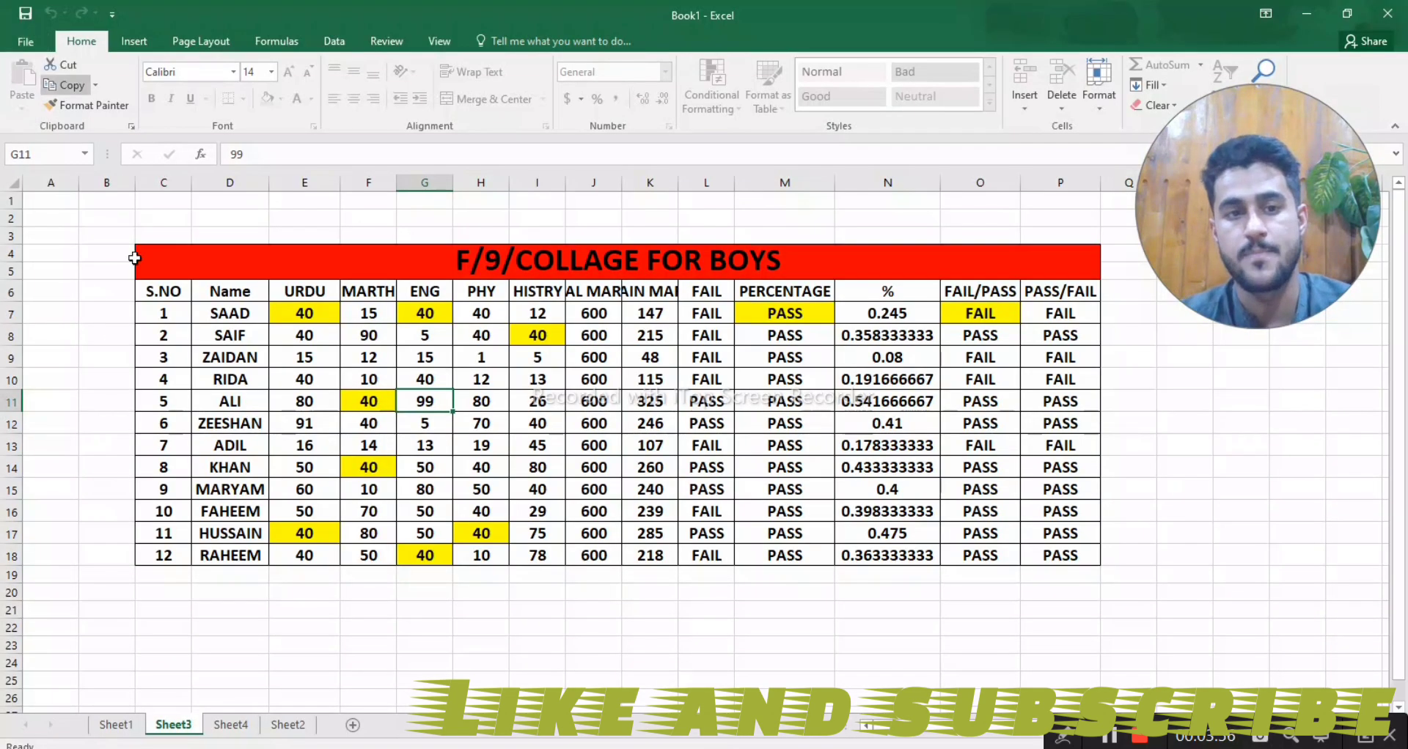
left_click(120, 726)
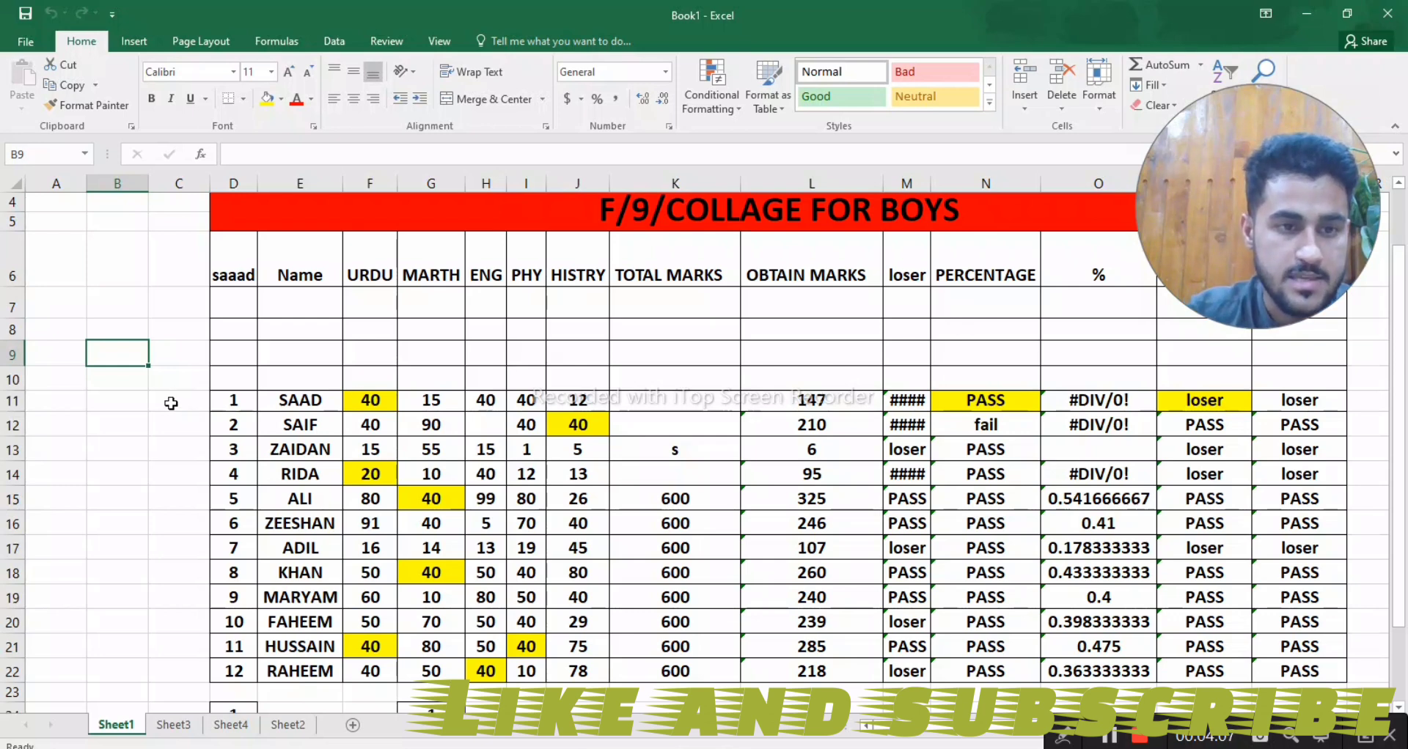
mouse_move(16, 412)
left_mouse_down()
mouse_move(16, 488)
mouse_move(16, 411)
mouse_move(11, 454)
mouse_move(5, 430)
left_mouse_up()
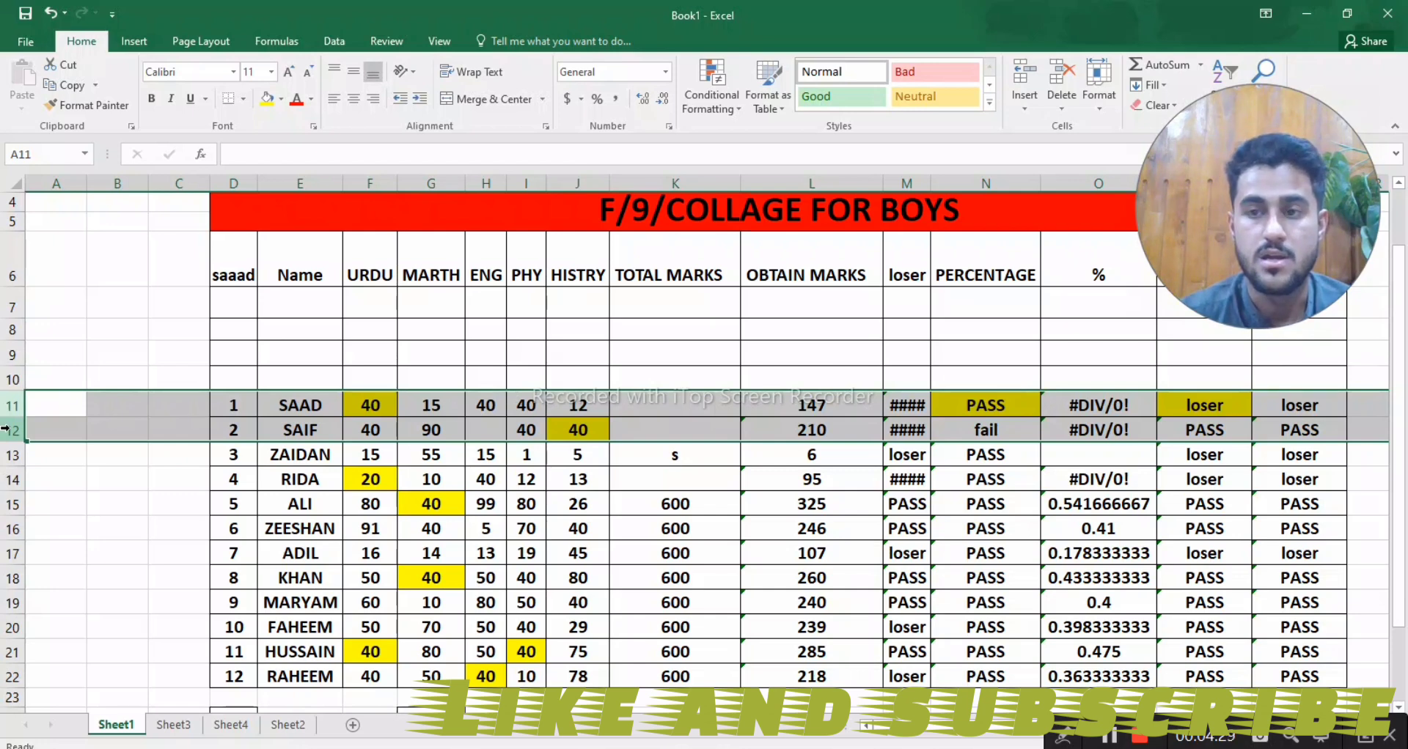
right_click(9, 431)
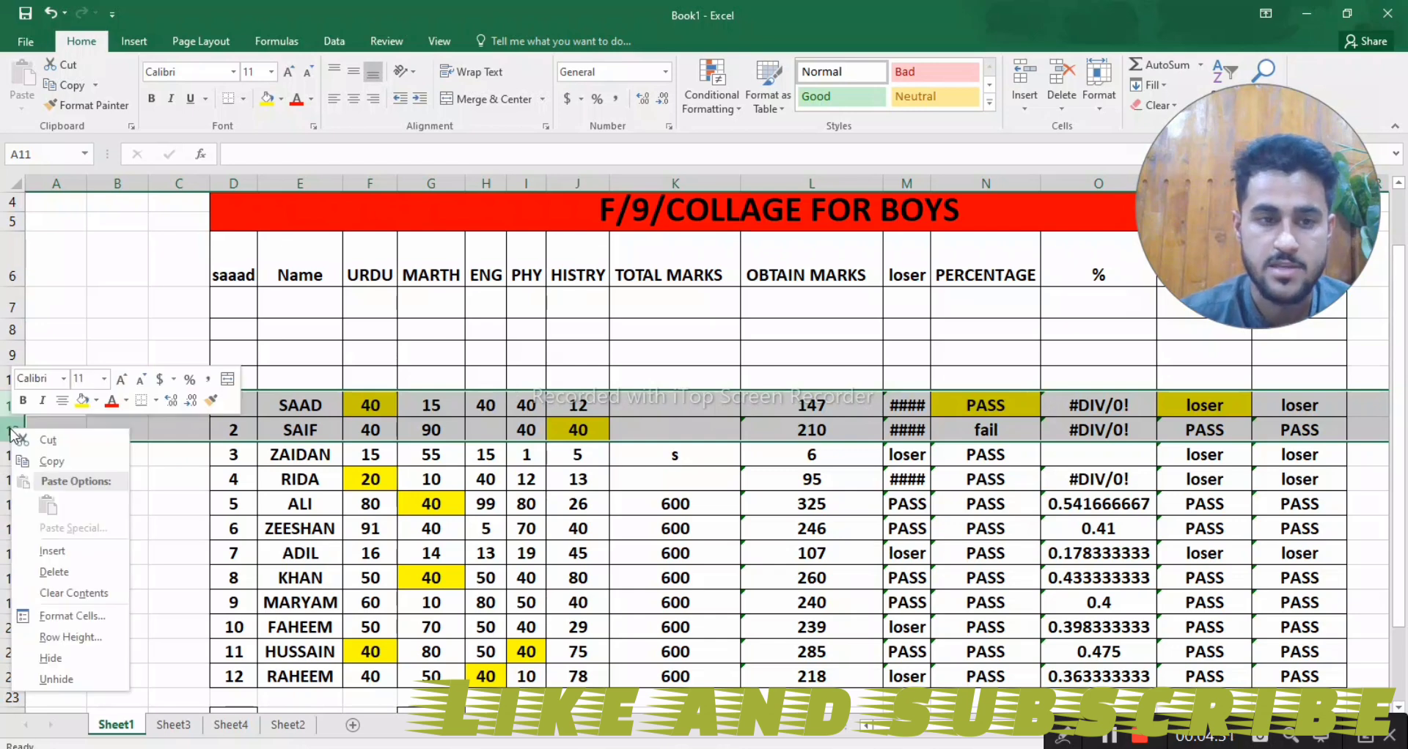
left_click(44, 618)
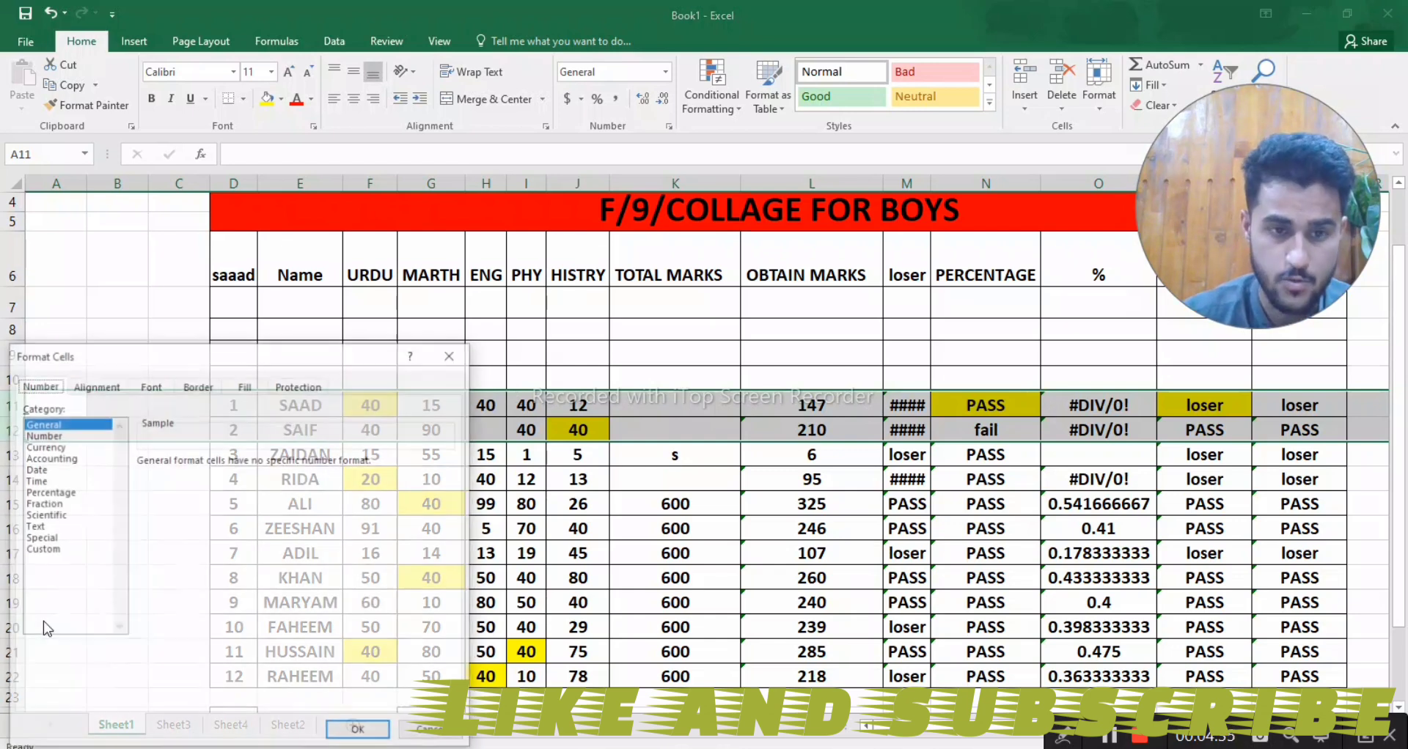
left_click(301, 385)
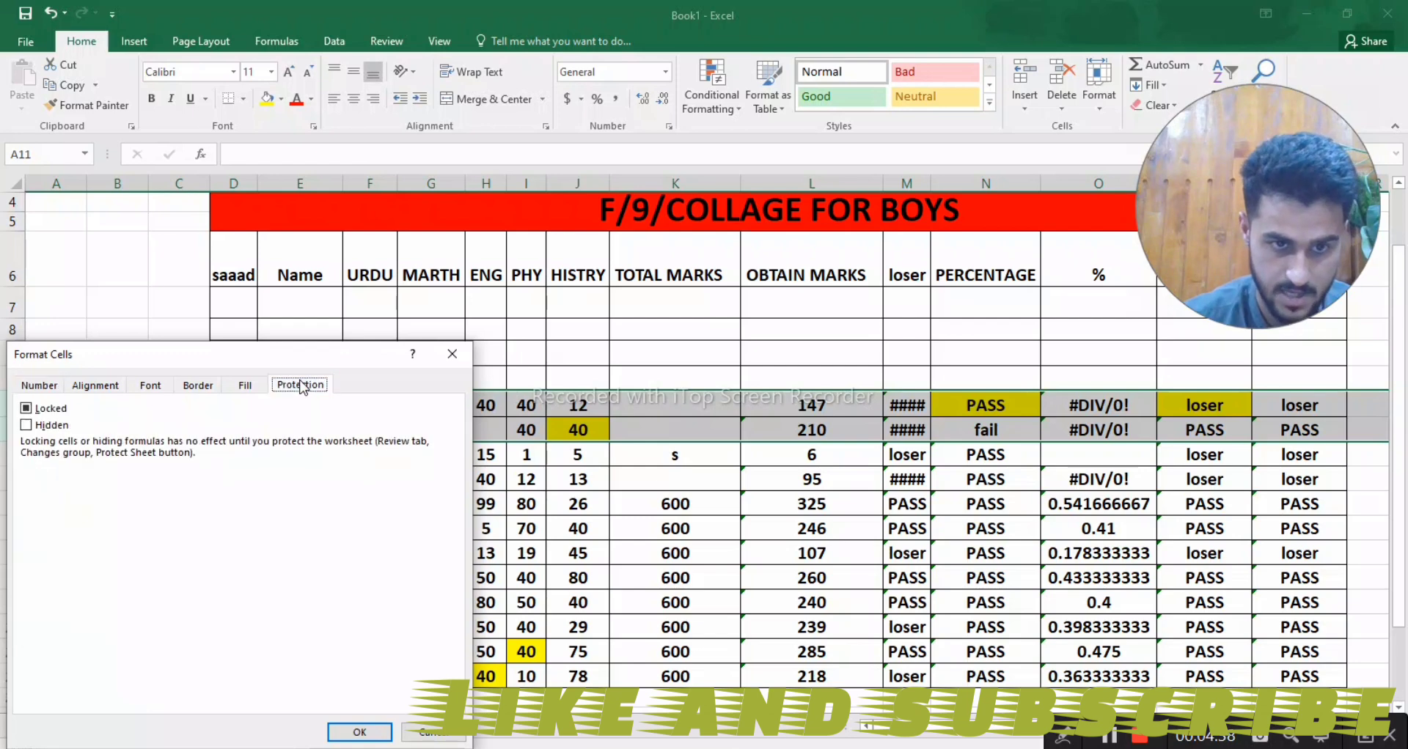
left_click(26, 412)
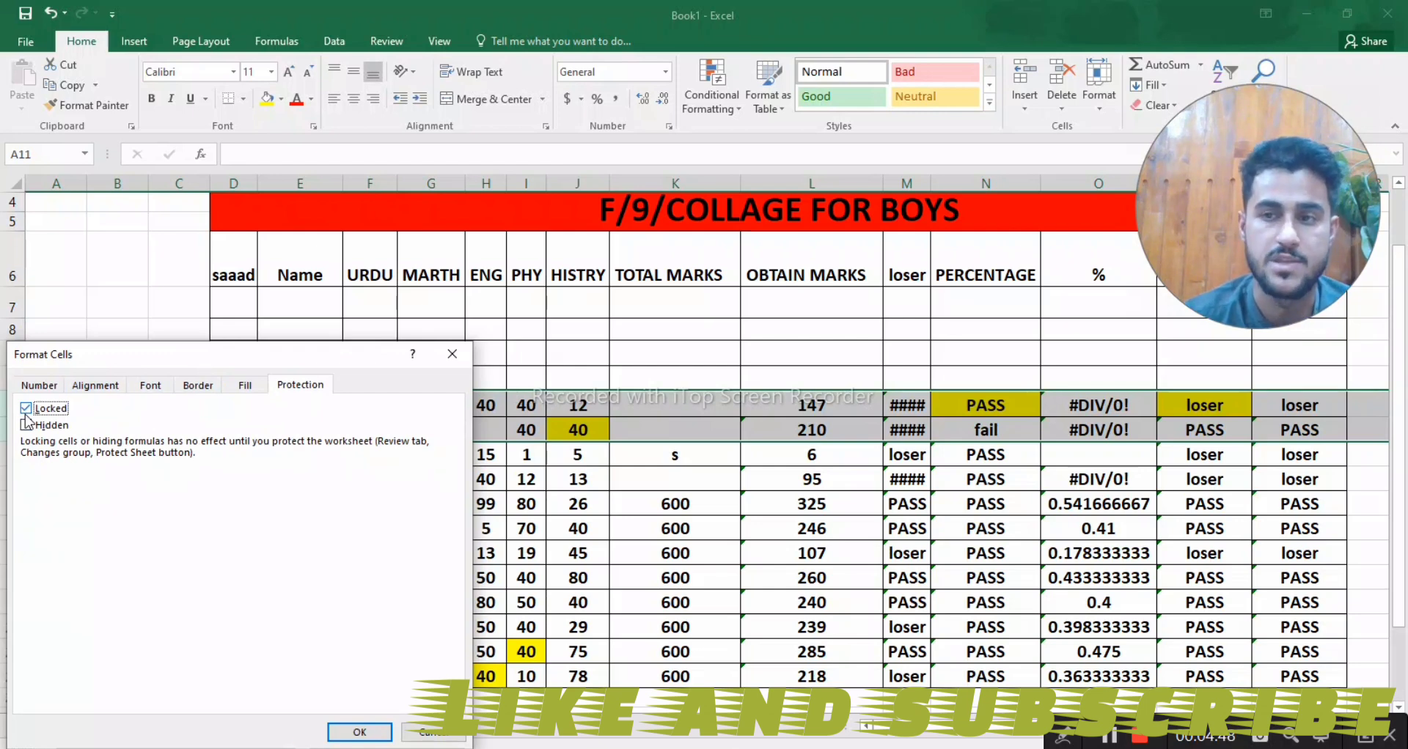
left_click(355, 737)
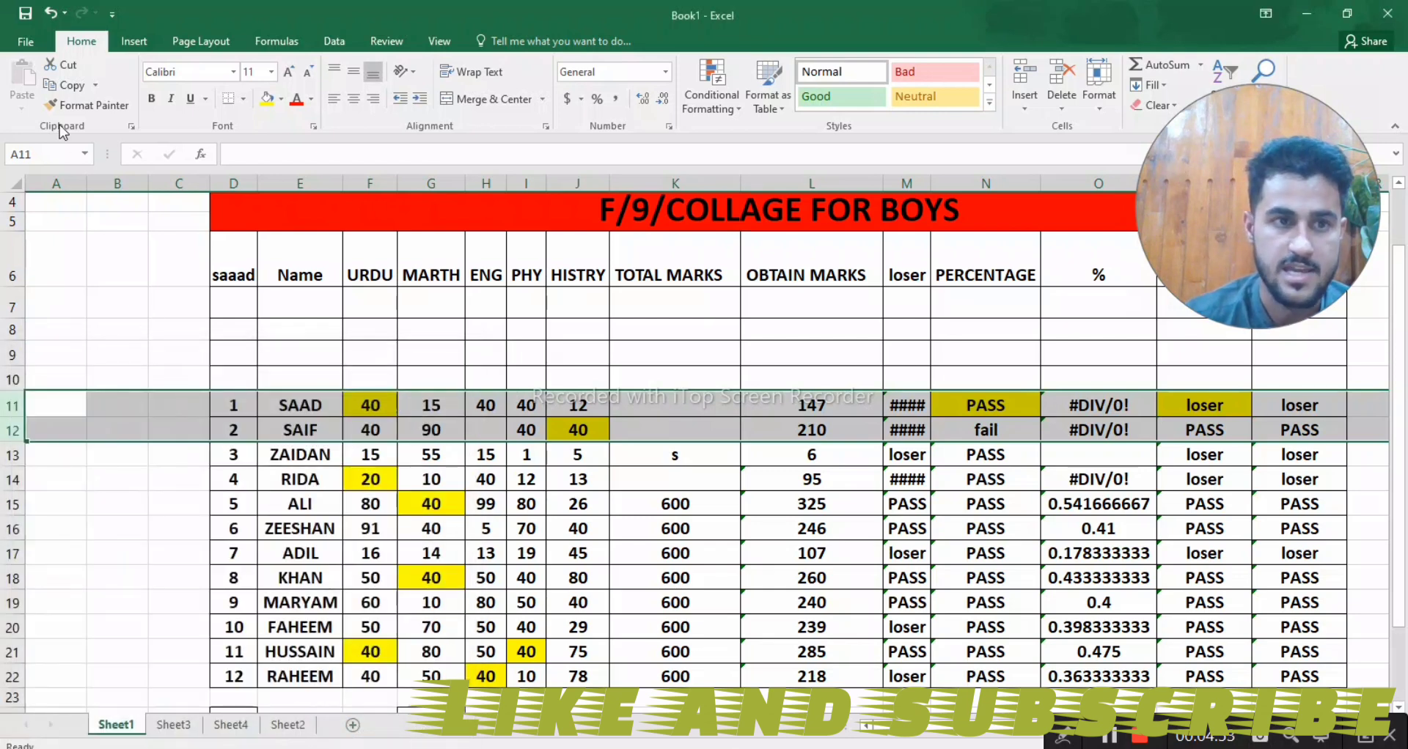
- Protect Sheet1 with an unprotect password, keeping the default user permissions and re-entering the password to confirm it
left_click(24, 44)
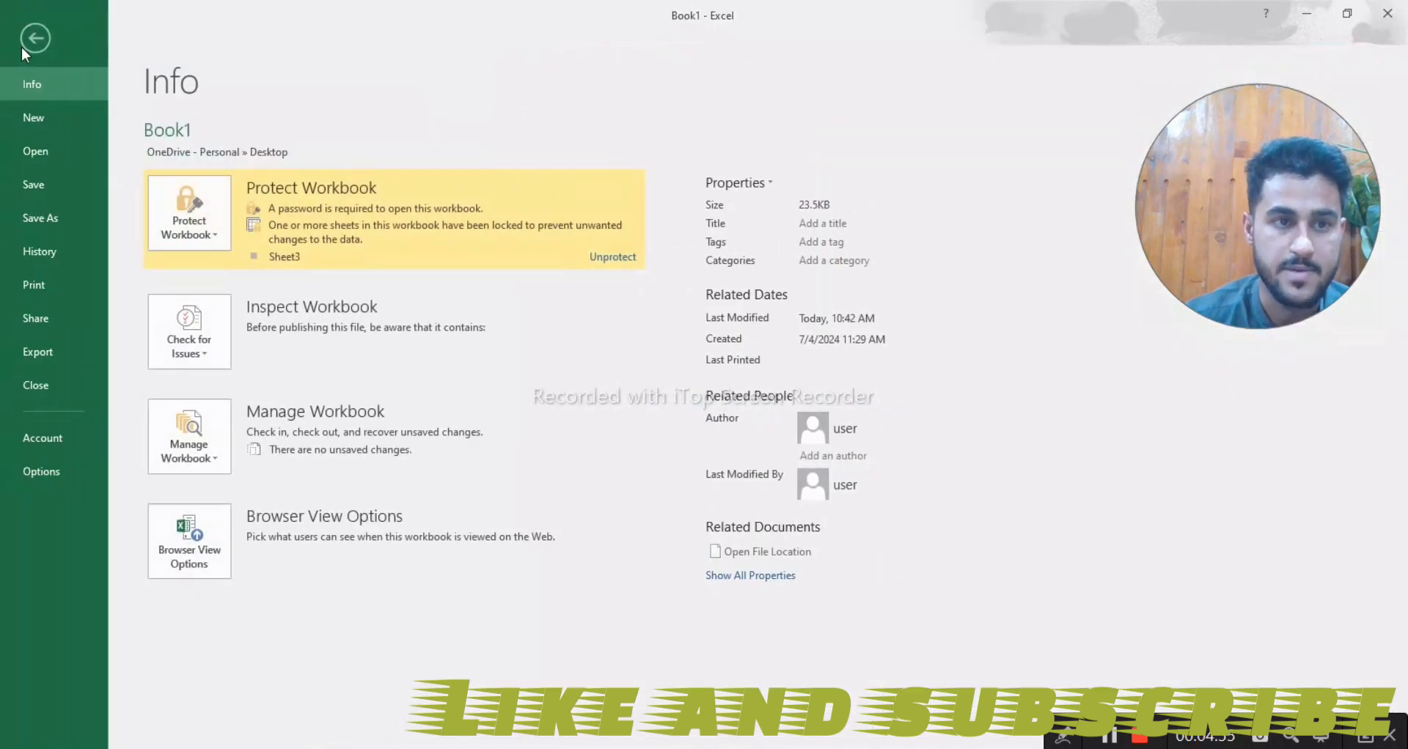
left_click(35, 39)
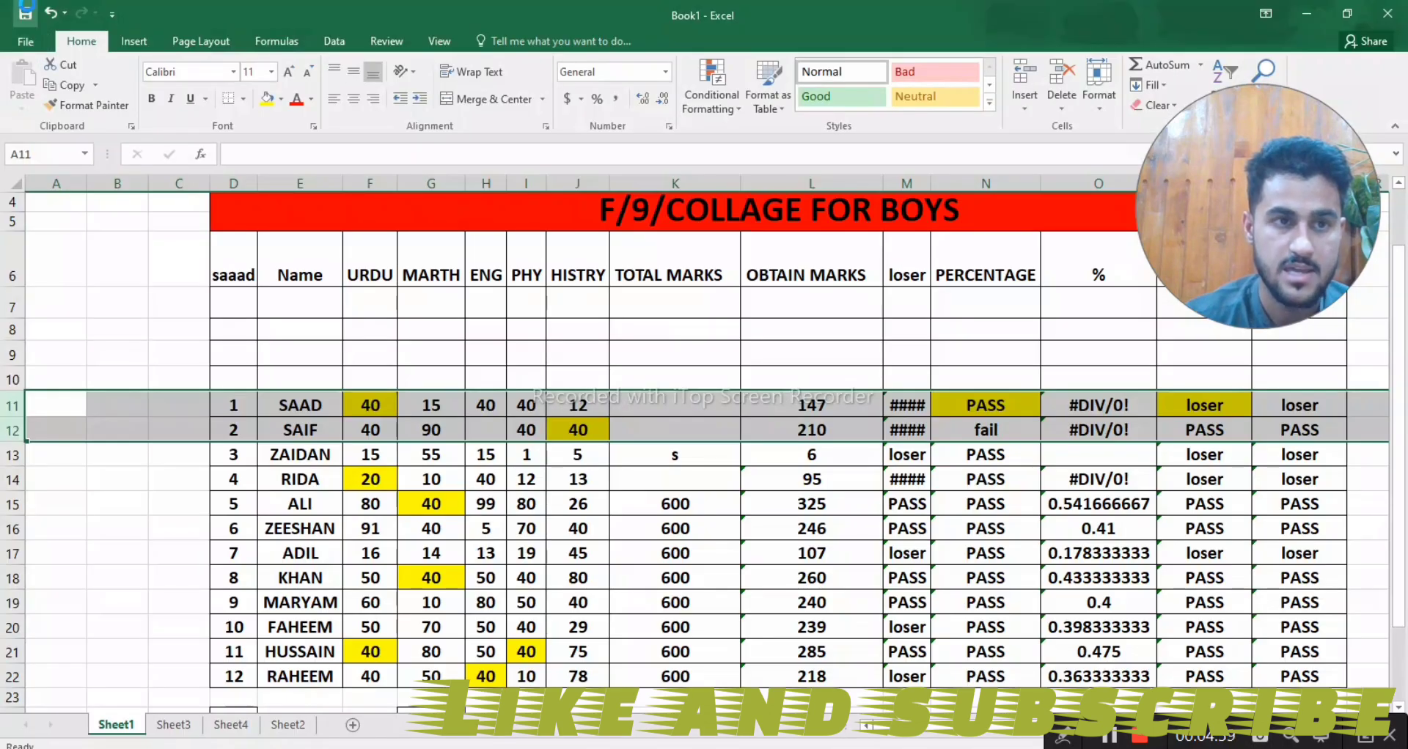
left_click(25, 41)
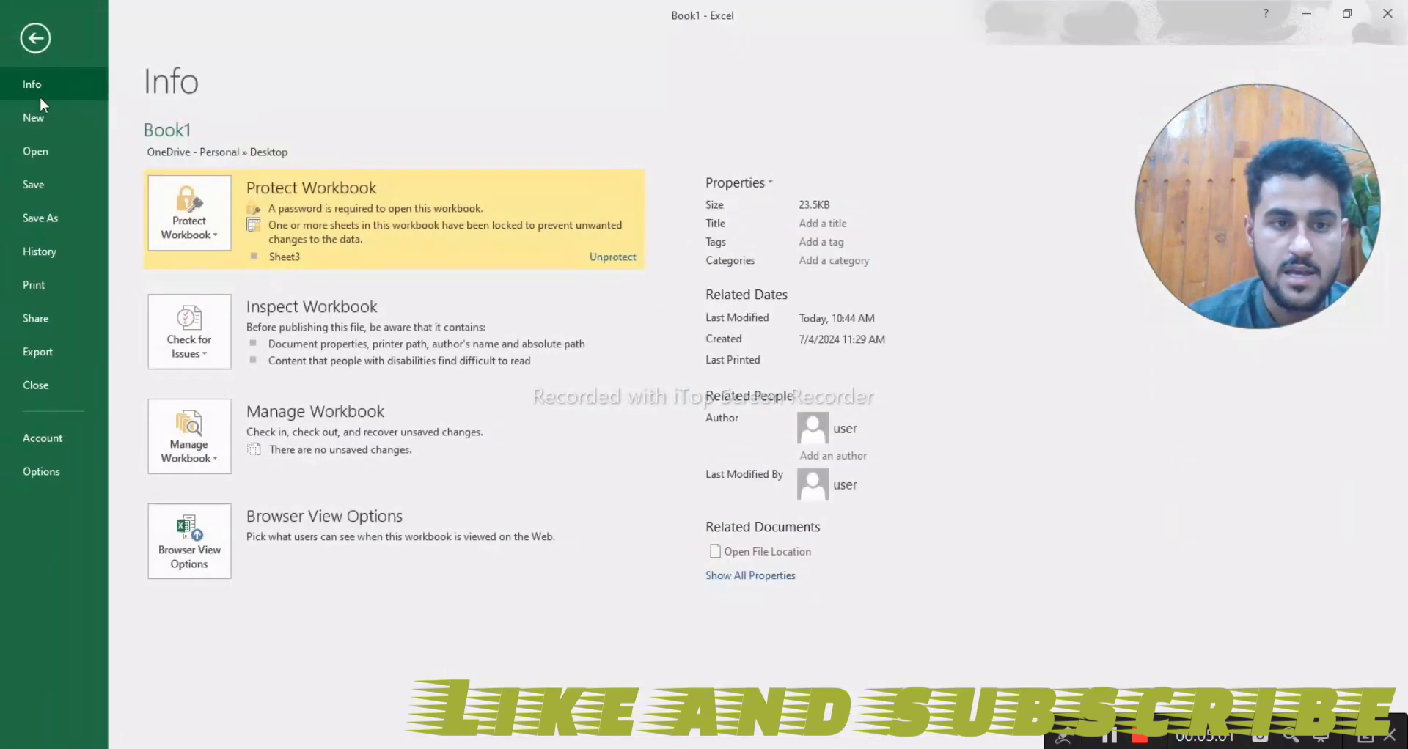
left_click(176, 226)
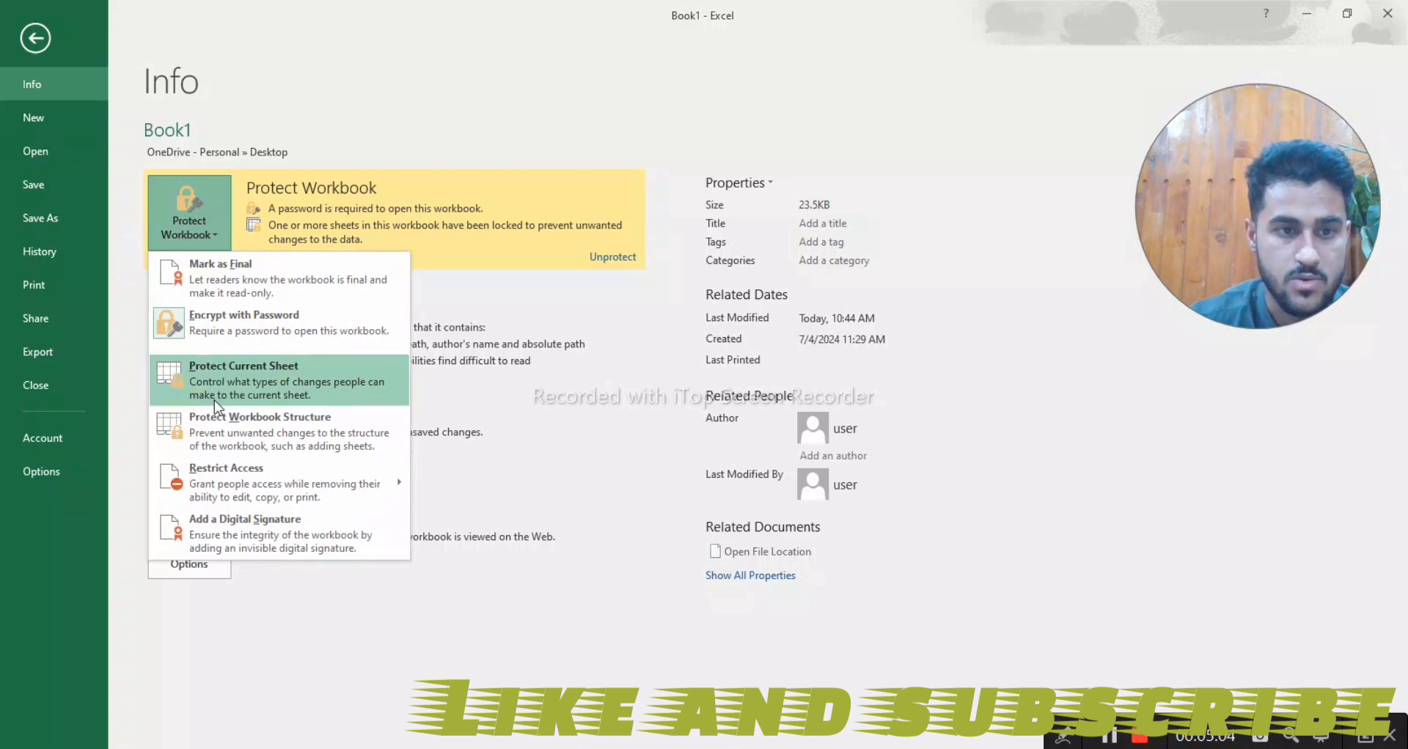
left_click(179, 367)
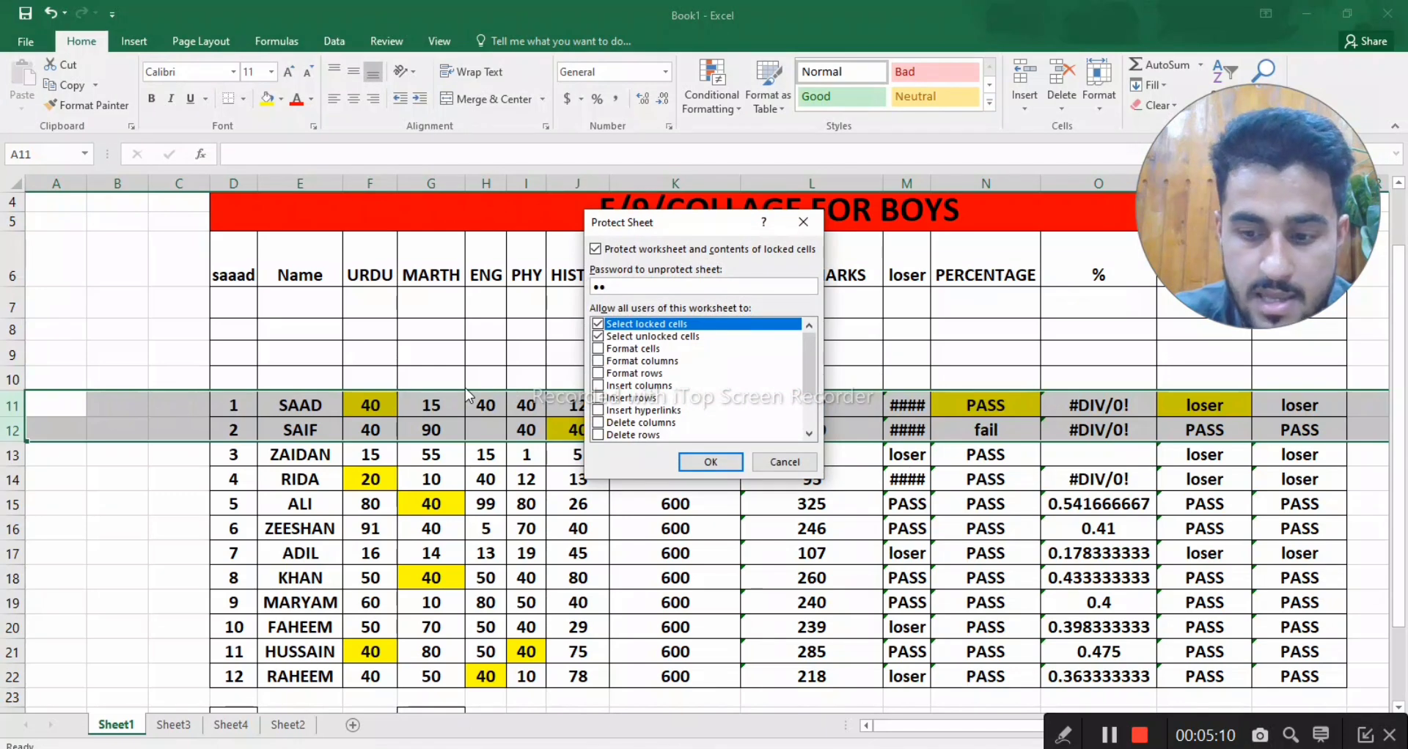
key("Return")
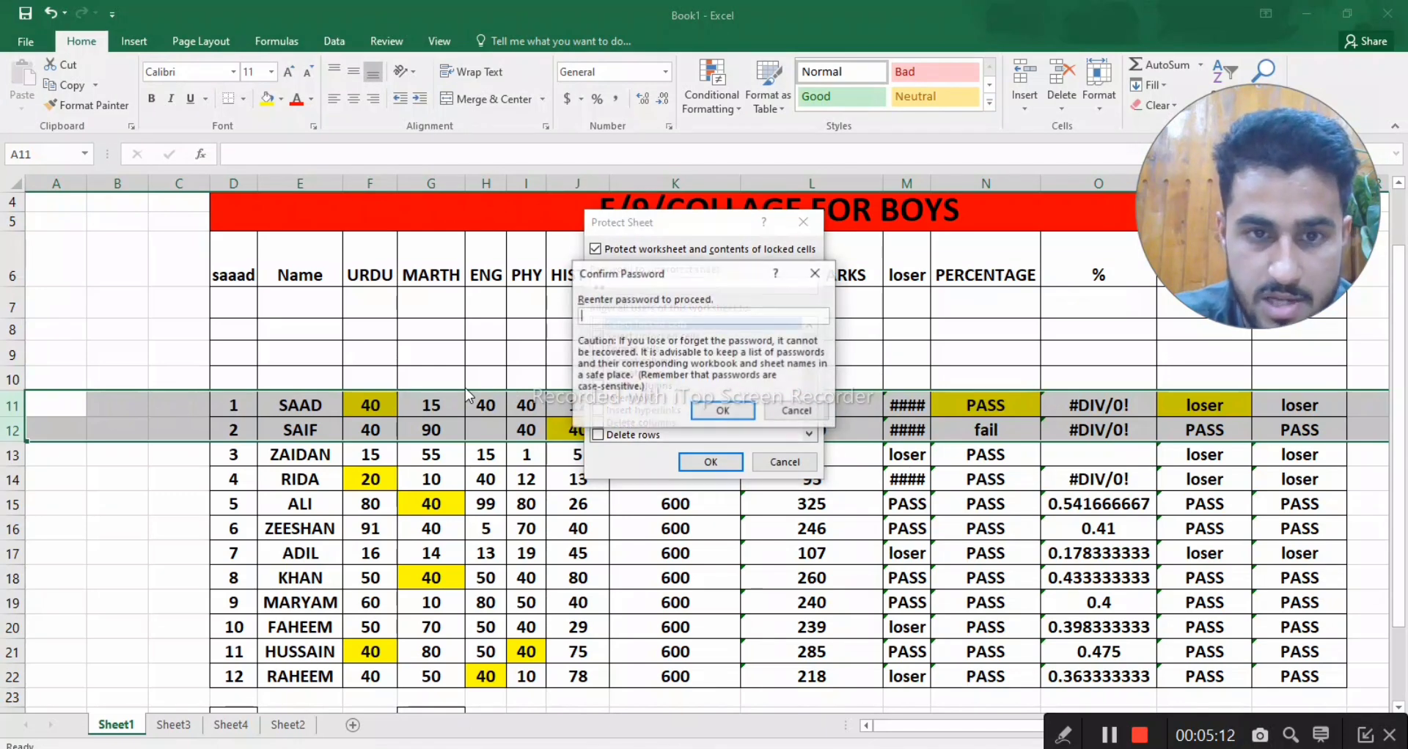
key("Return")
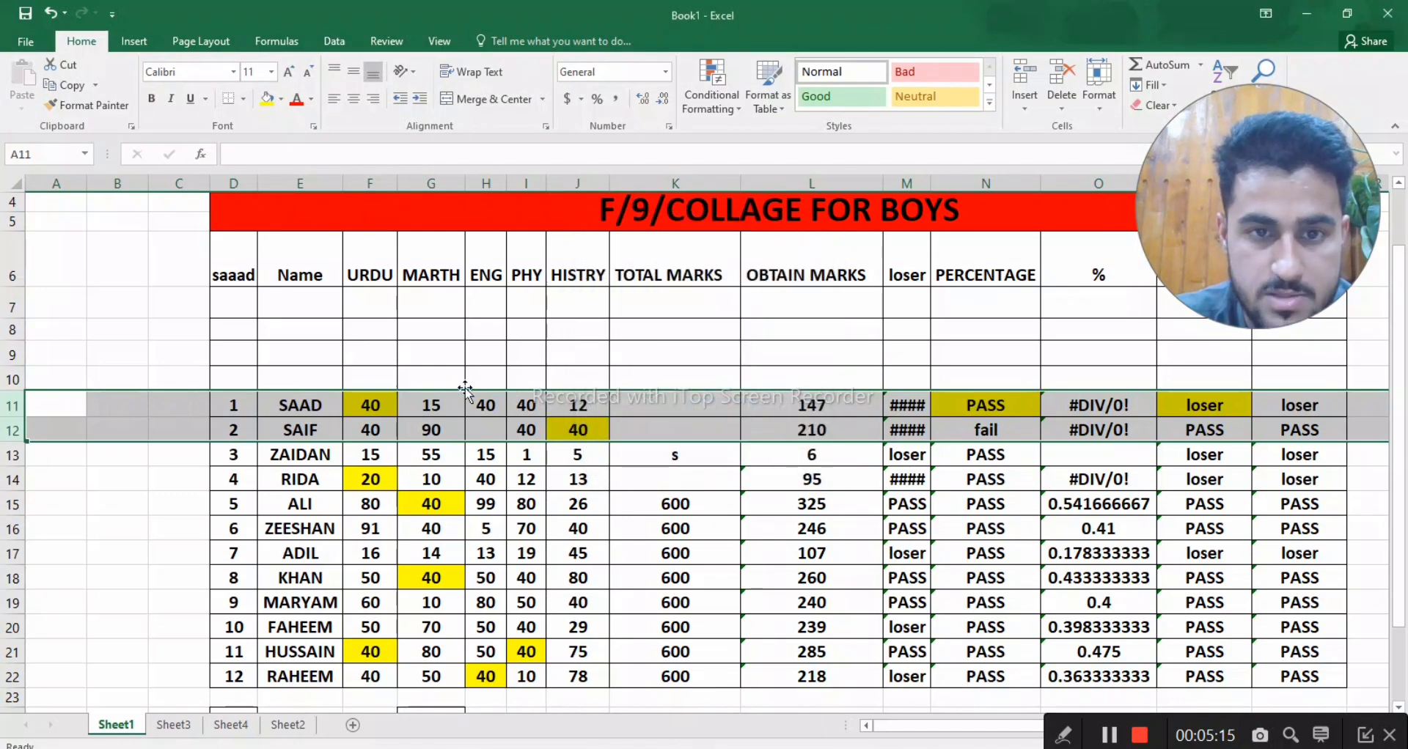
- Test editing outside the locked rows by setting the HISTRY mark in cell J15 to 23
left_click(405, 462)
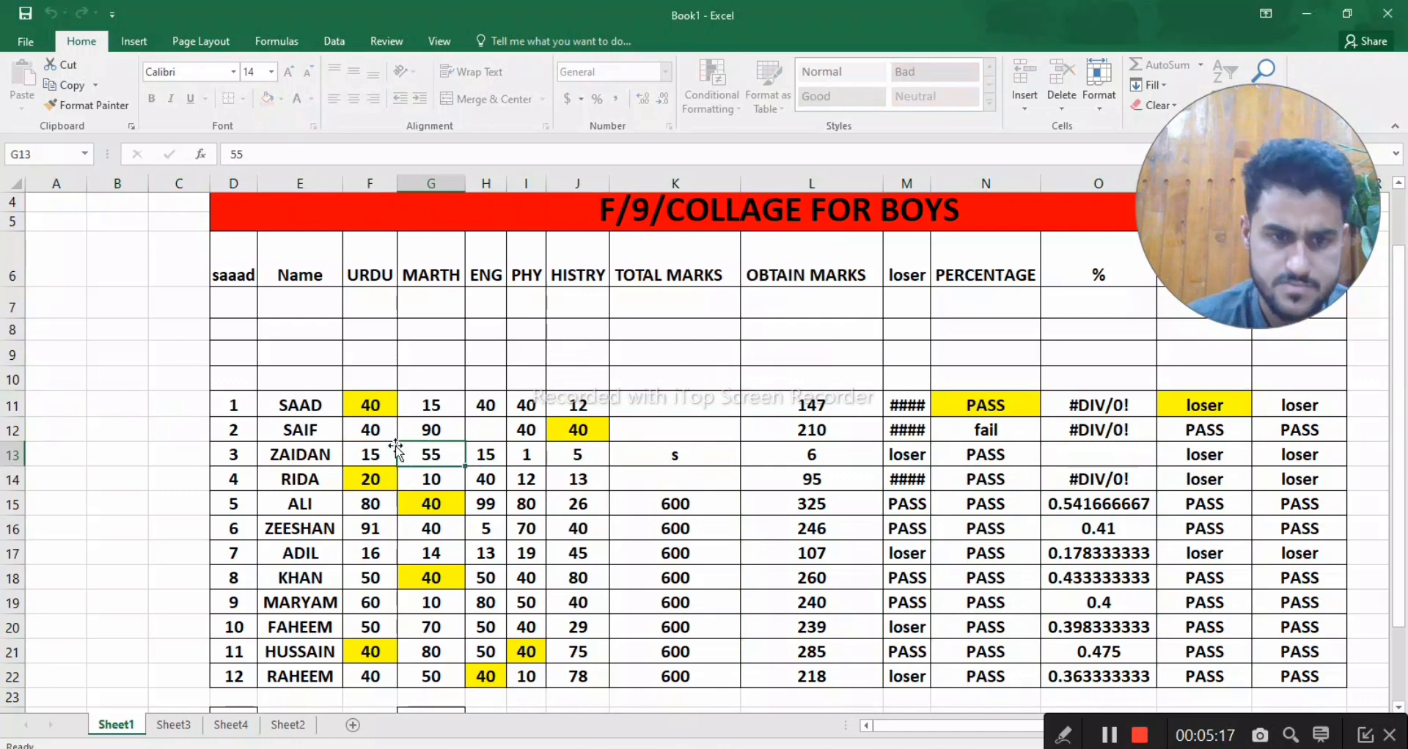
left_click(576, 501)
type("23")
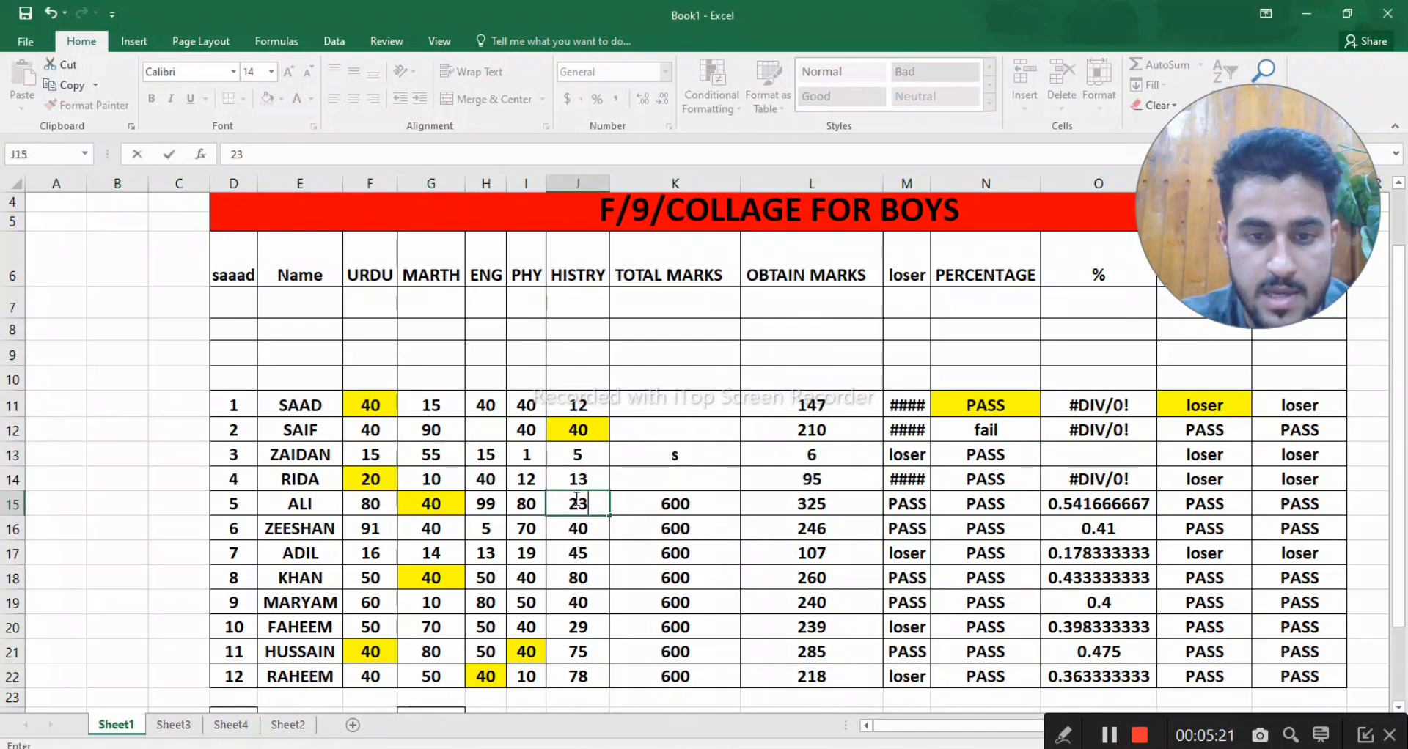
key("Return")
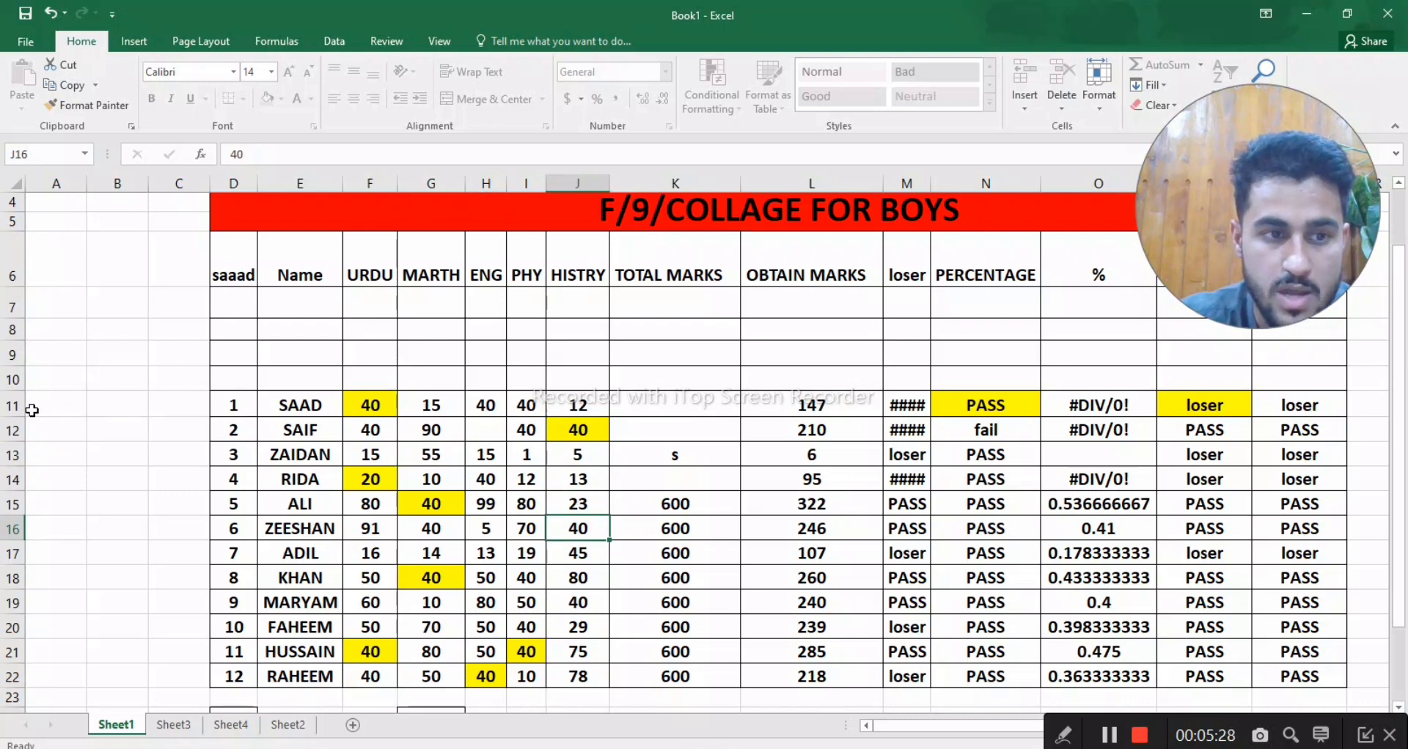
- Try to edit the name in cell E11 and the PHY mark in cell I11 of the locked rows
left_click(330, 411)
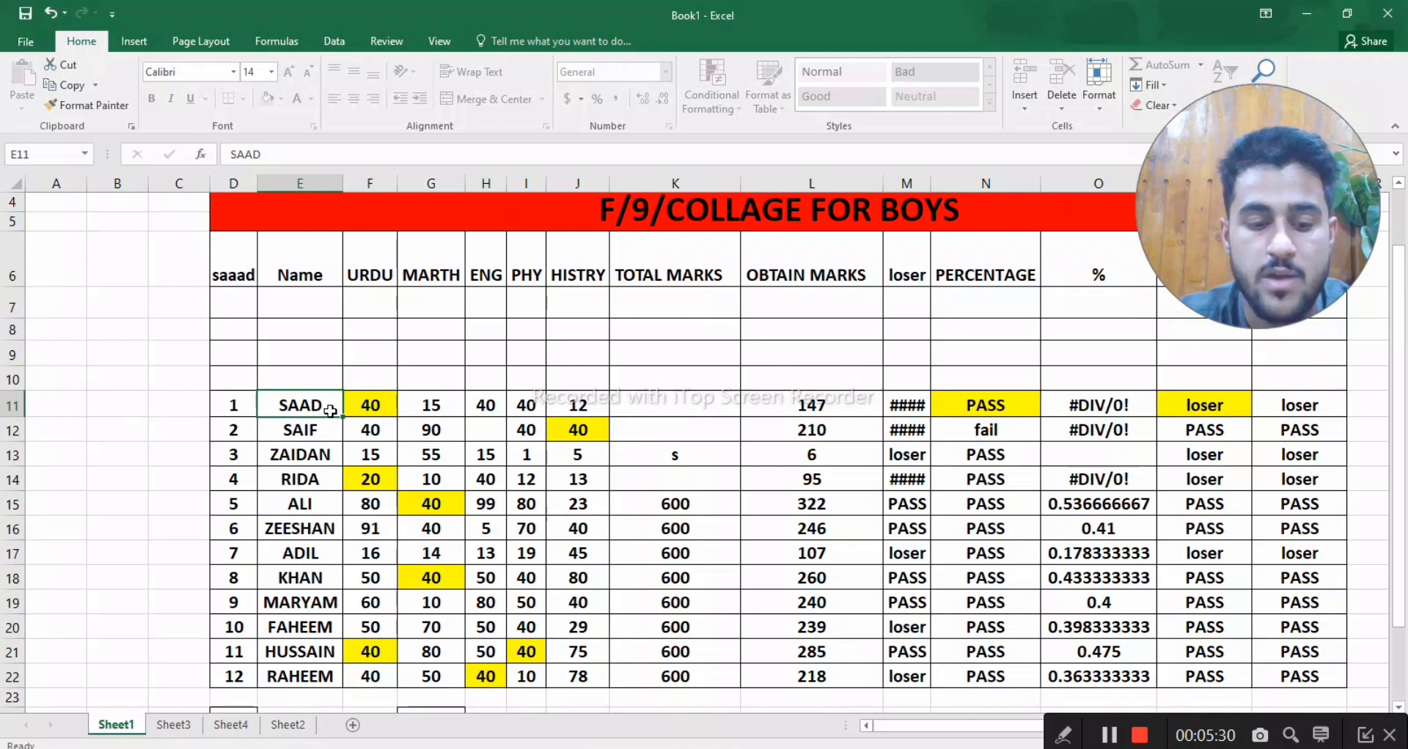
double_click(330, 412)
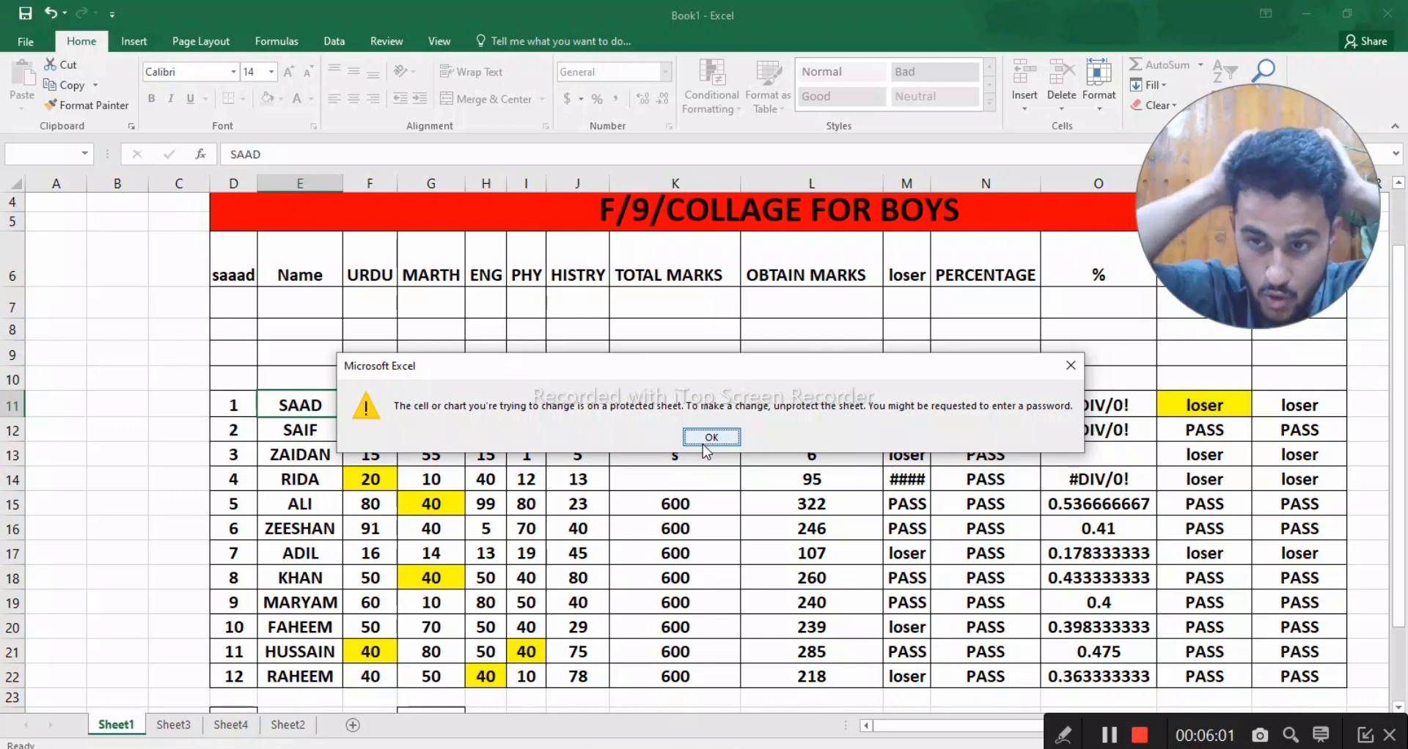
left_click(704, 444)
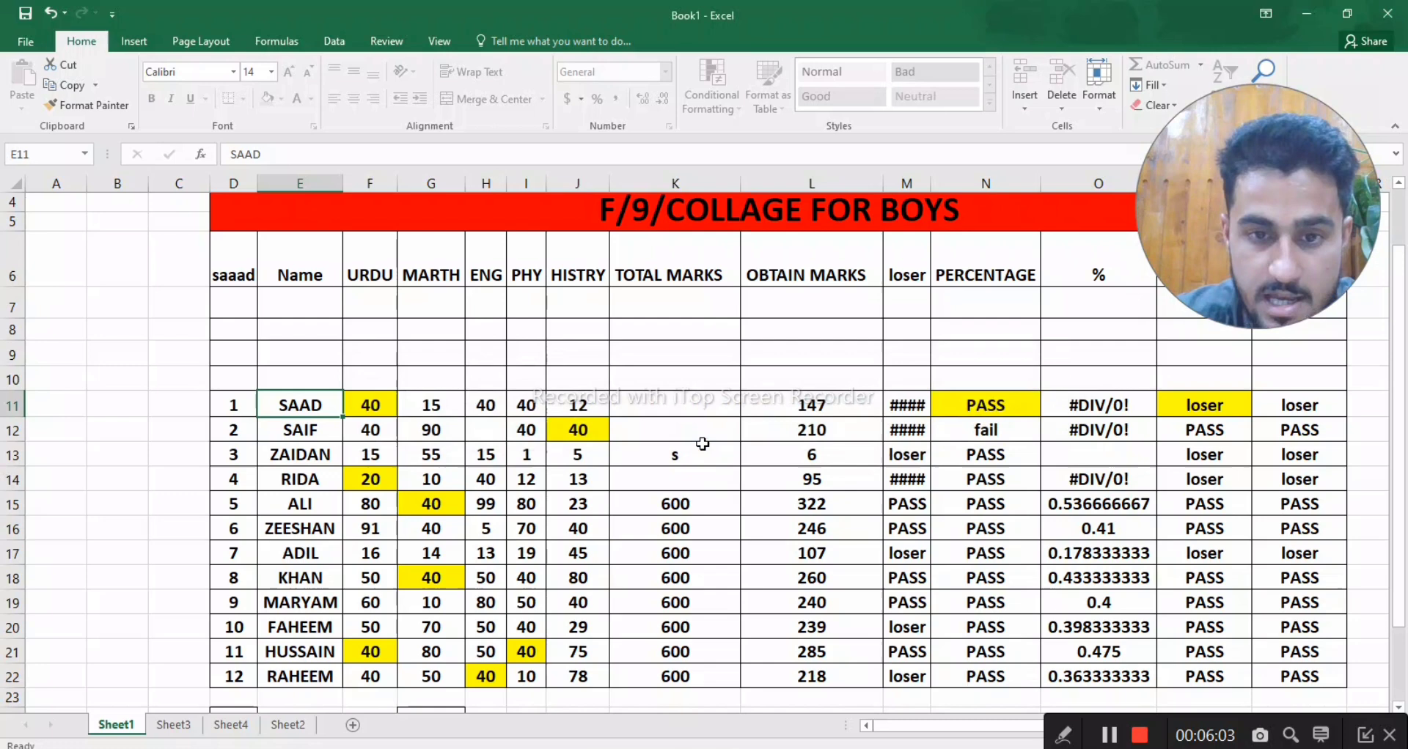
left_click(539, 405)
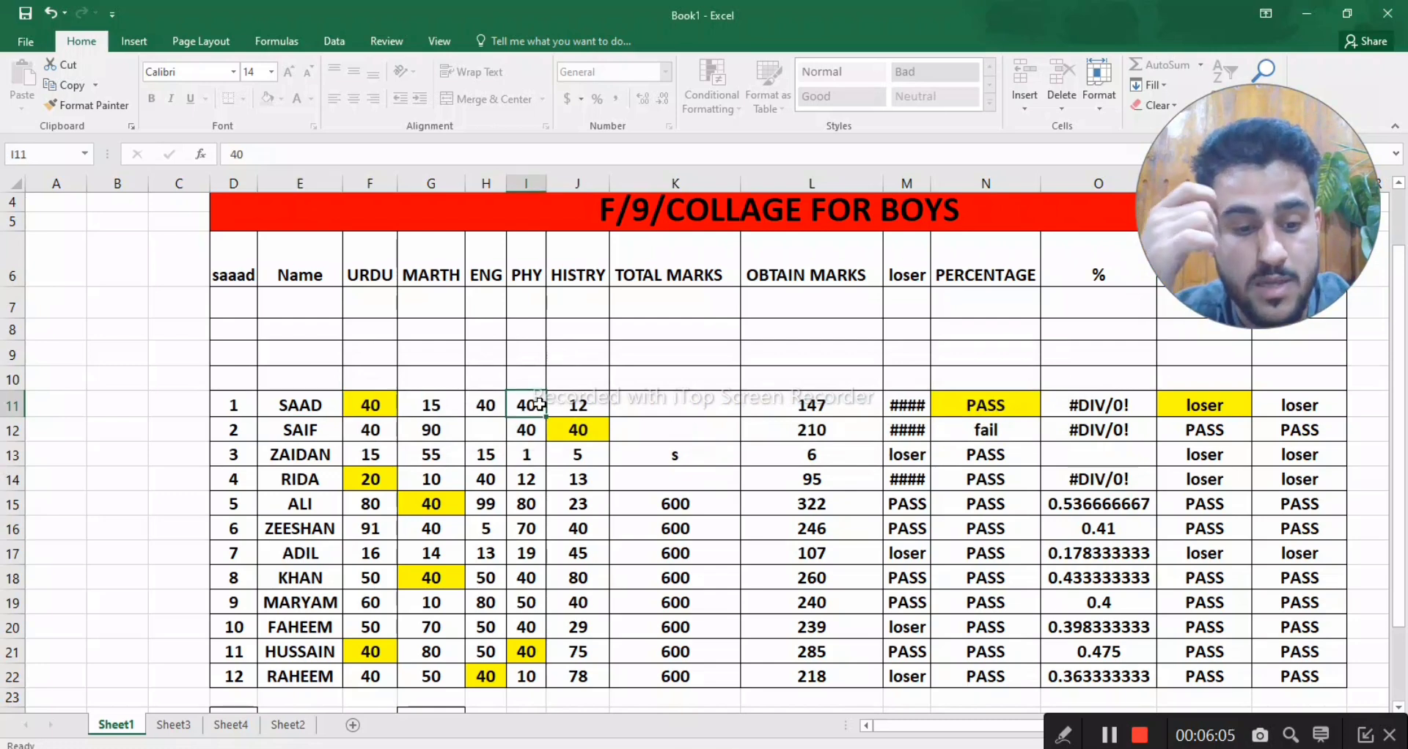
double_click(539, 405)
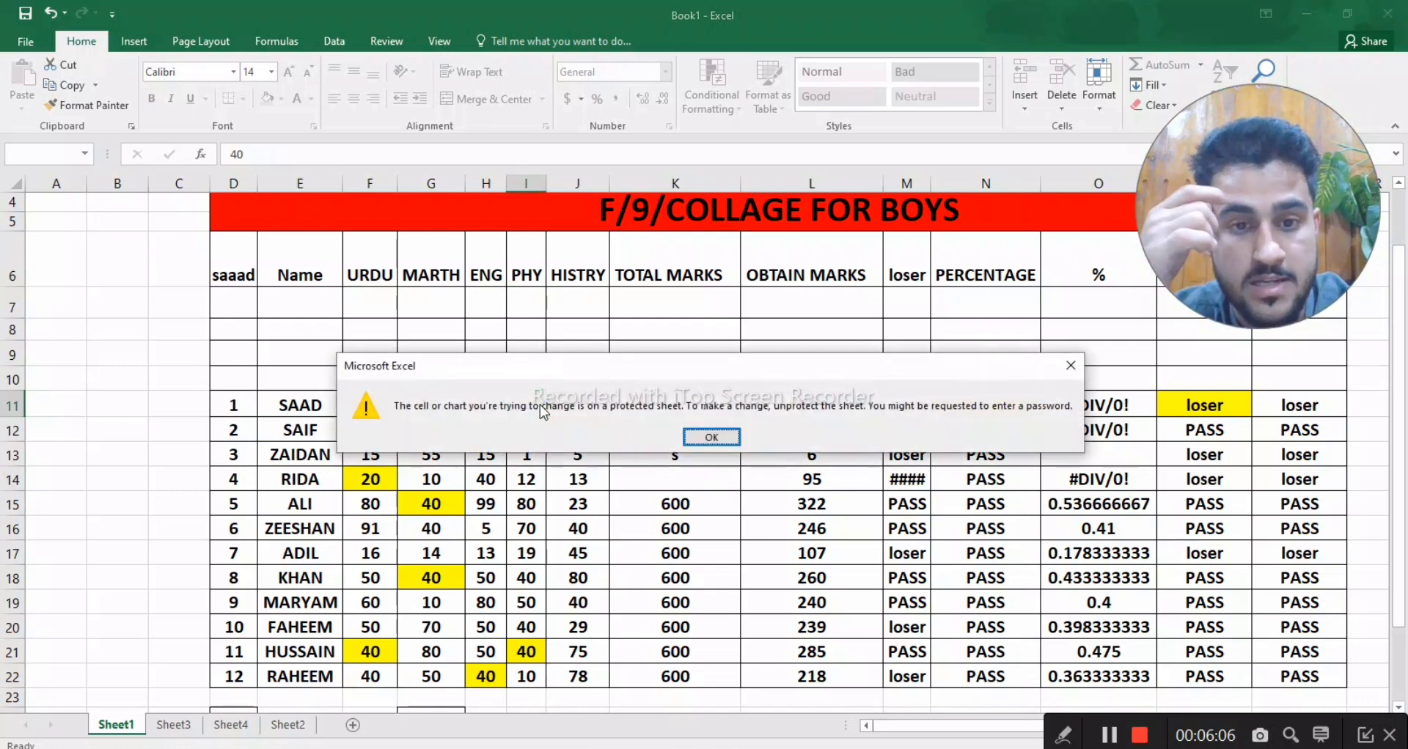
left_click(710, 438)
- Replace the OBTAIN MARKS formula in cell L17 with 344, and select cell K14
left_click(822, 549)
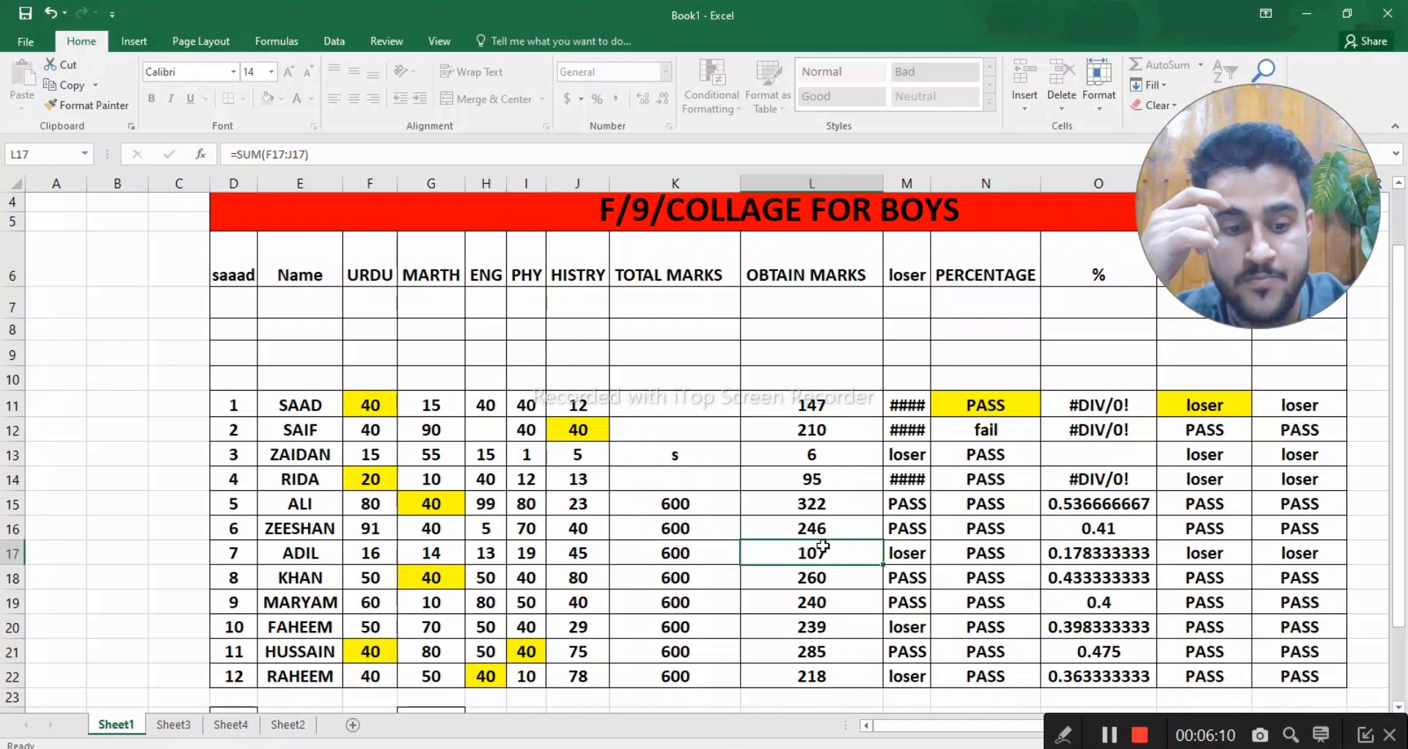
type("344")
key("Return")
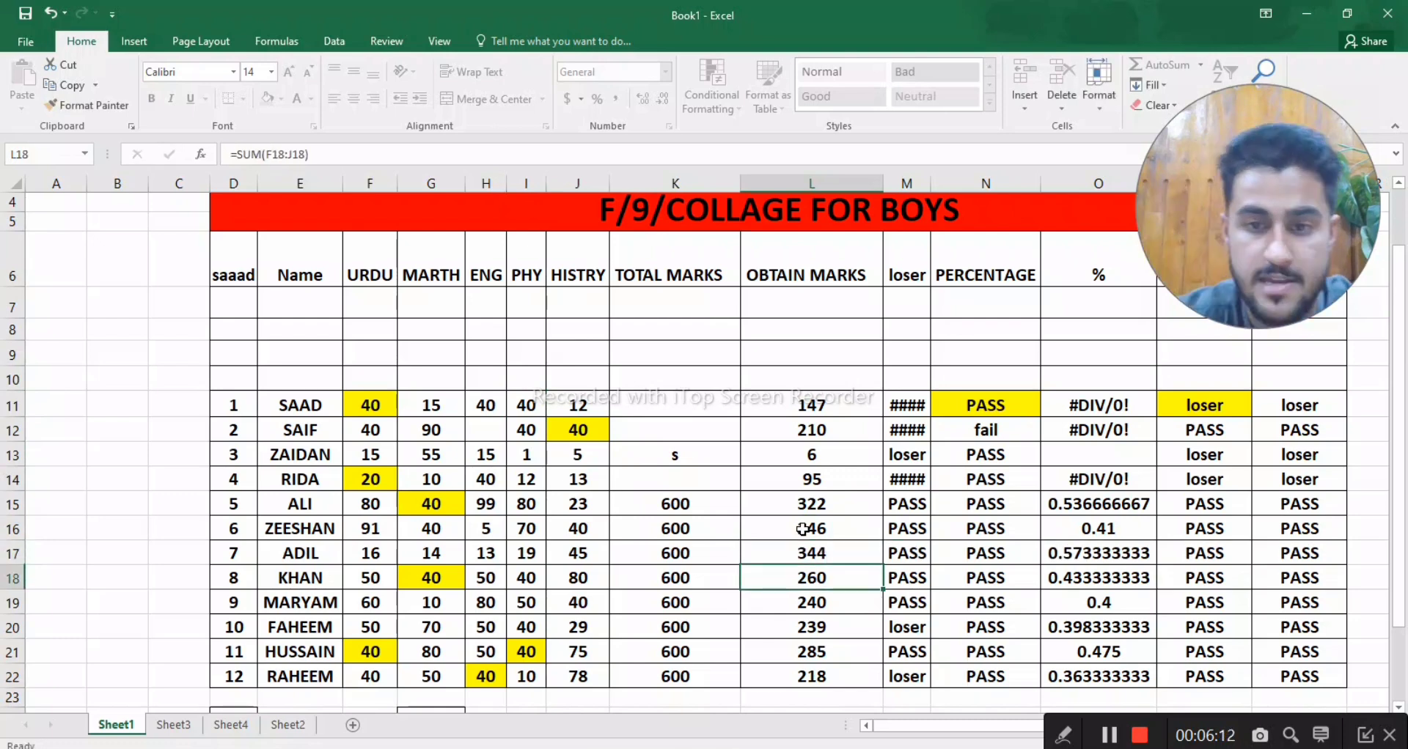
left_click(689, 473)
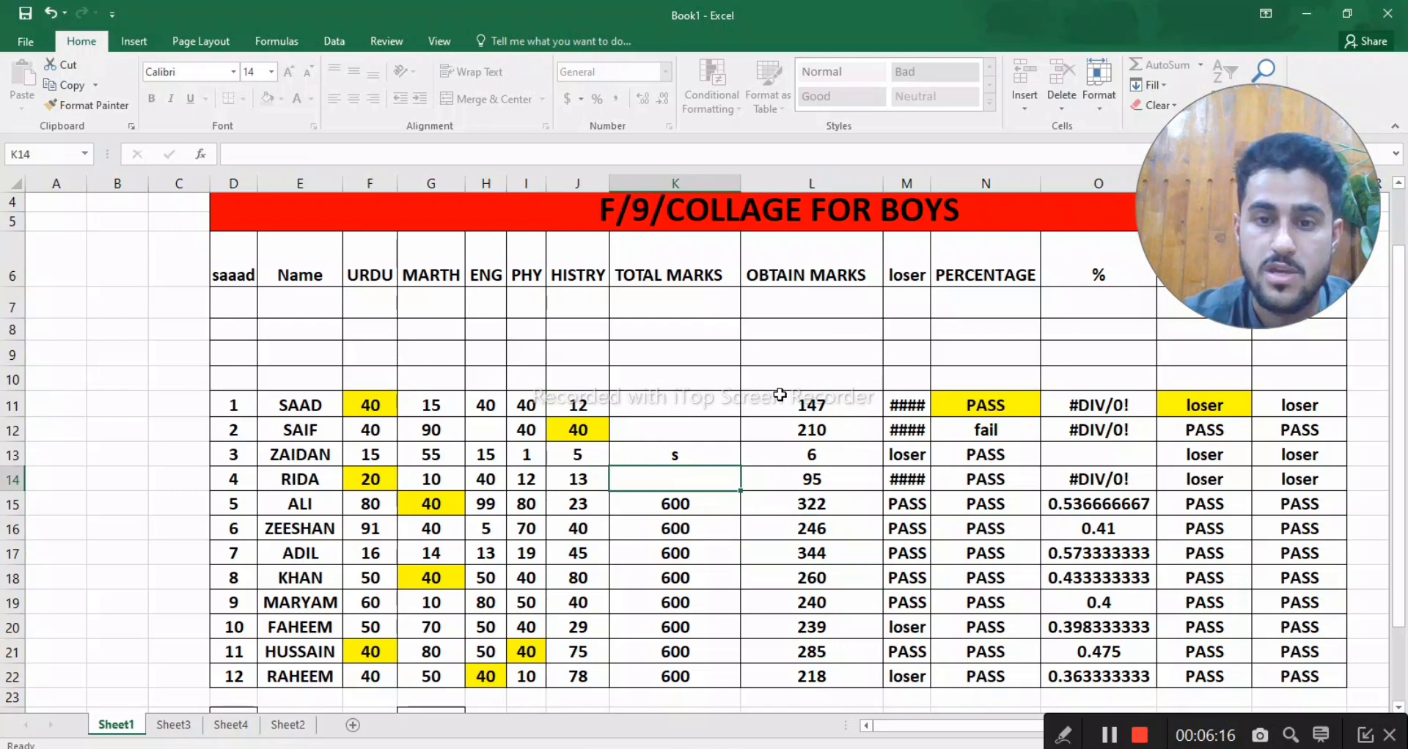
- Try to move the locked rows 11 and 12 up by one row, and select cell M9
left_click(20, 412)
left_click_drag(21, 412, 21, 429)
left_click_drag(480, 391, 489, 368)
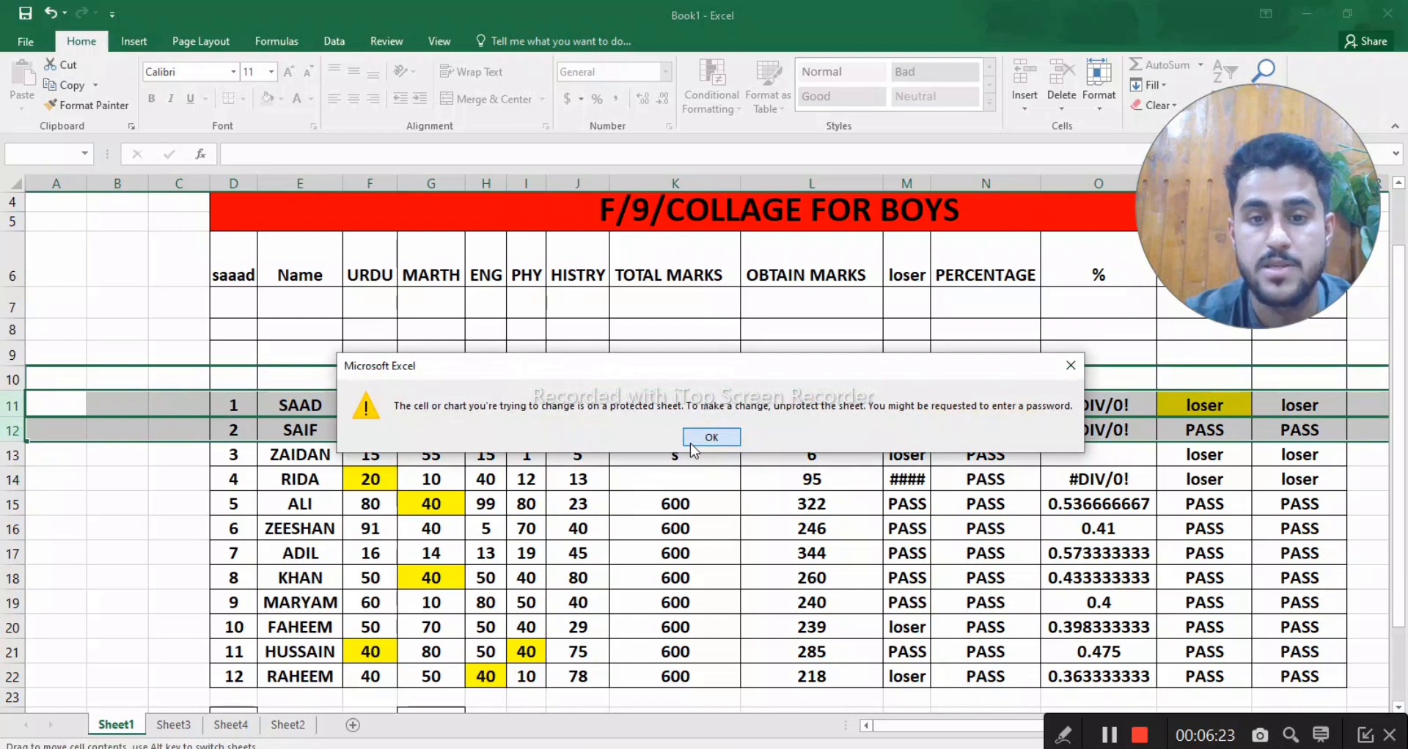
left_click(689, 443)
left_click(897, 353)
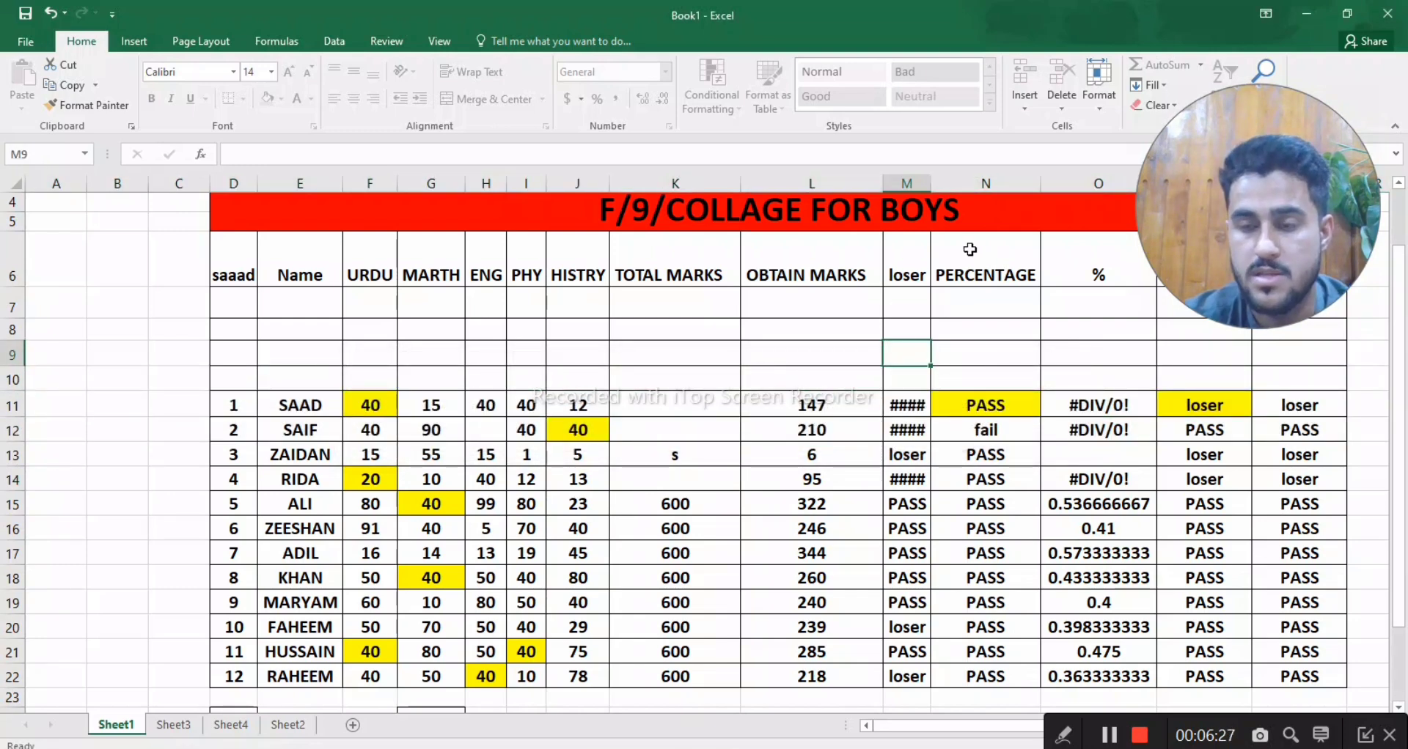
- Start unprotecting Sheet1 and enter the sheet's unprotect password
left_click(1107, 99)
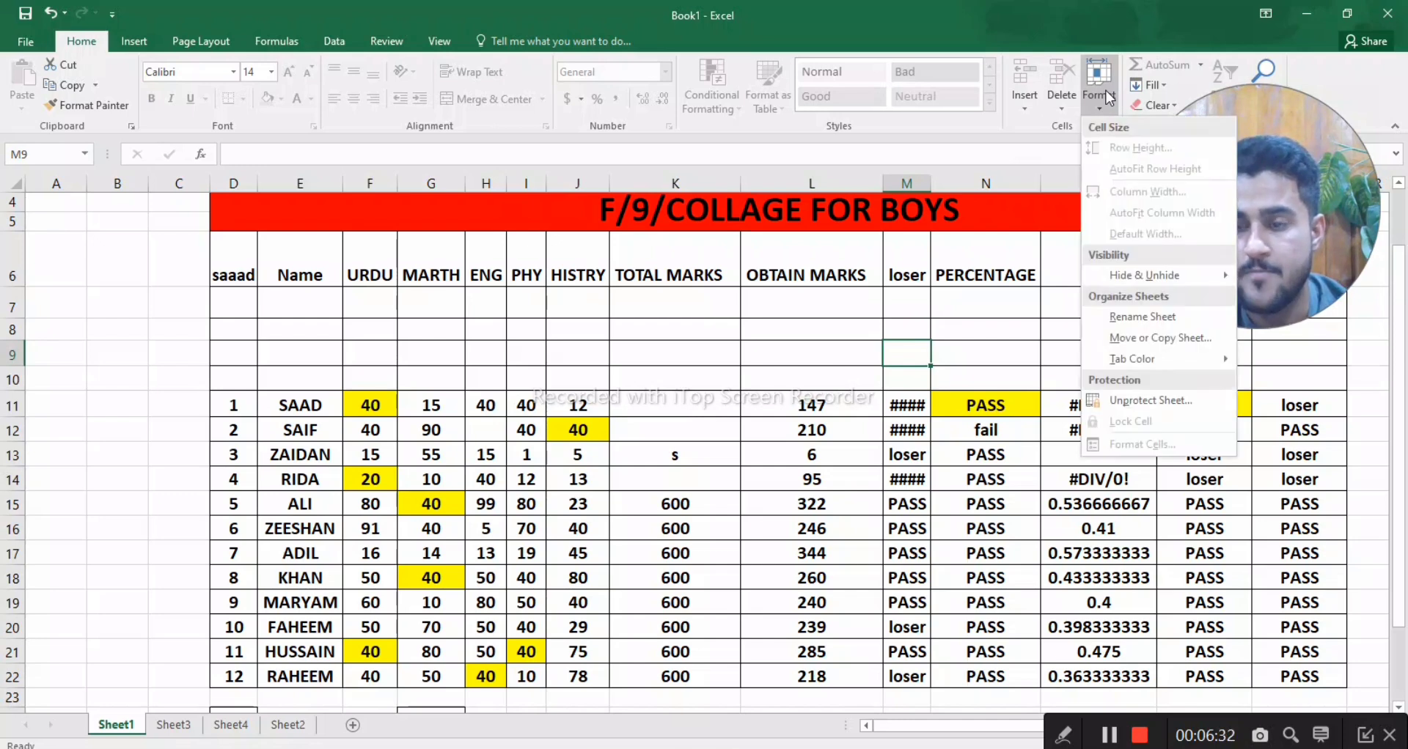
left_click(1125, 361)
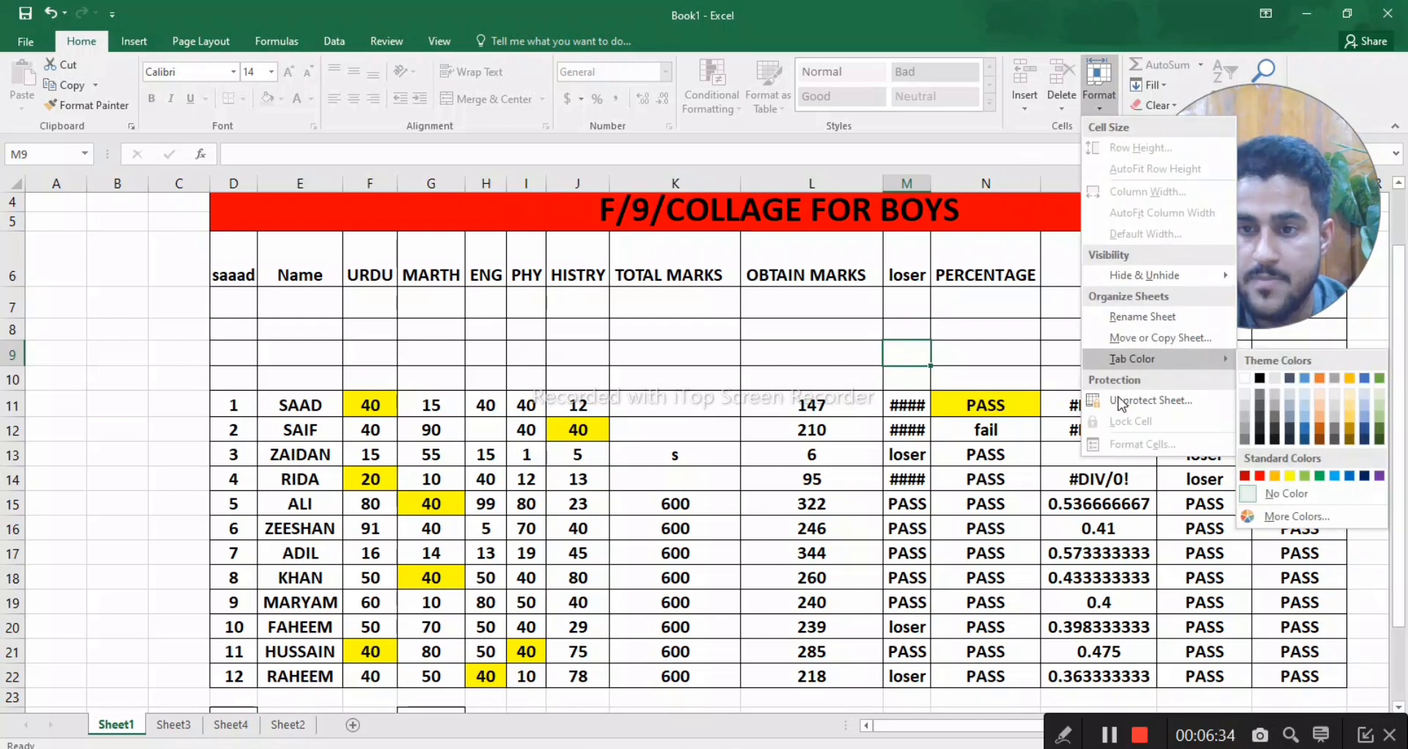
left_click(1130, 409)
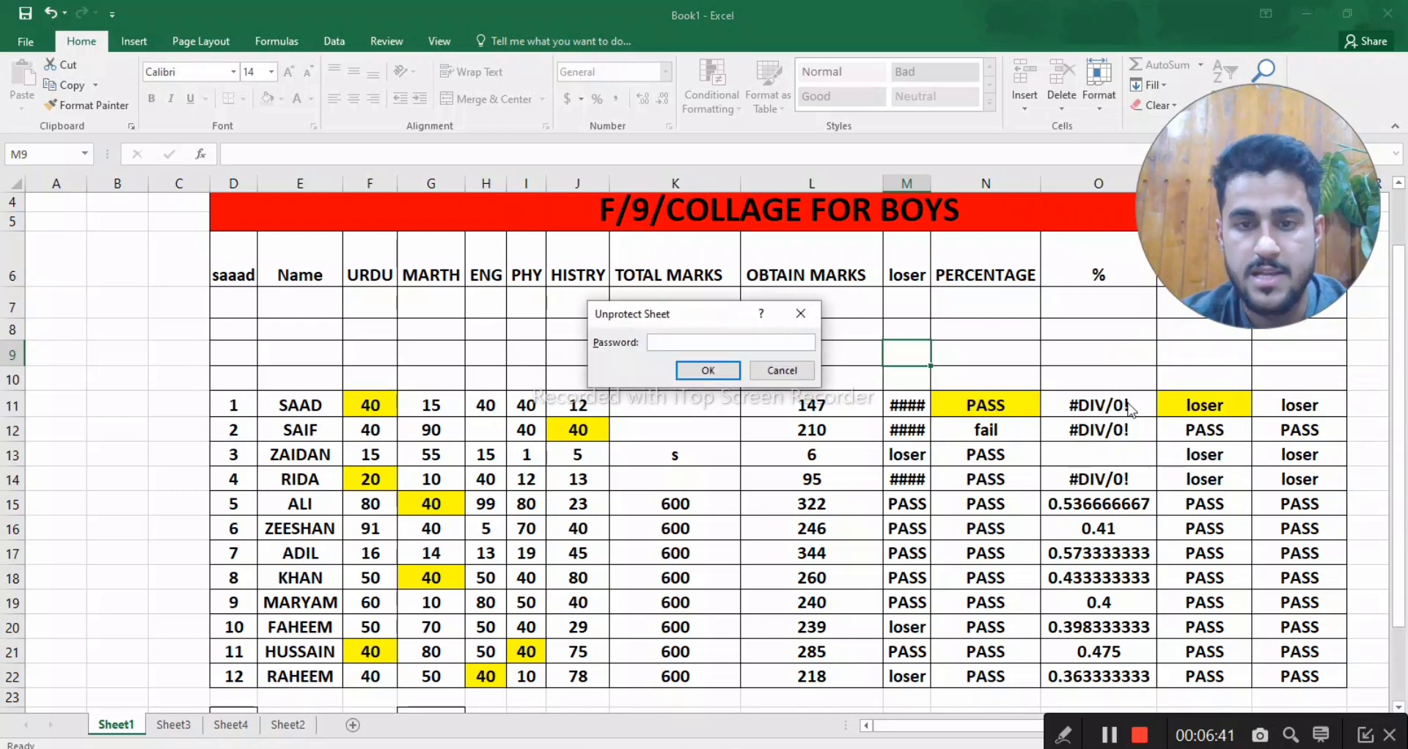
type("12")
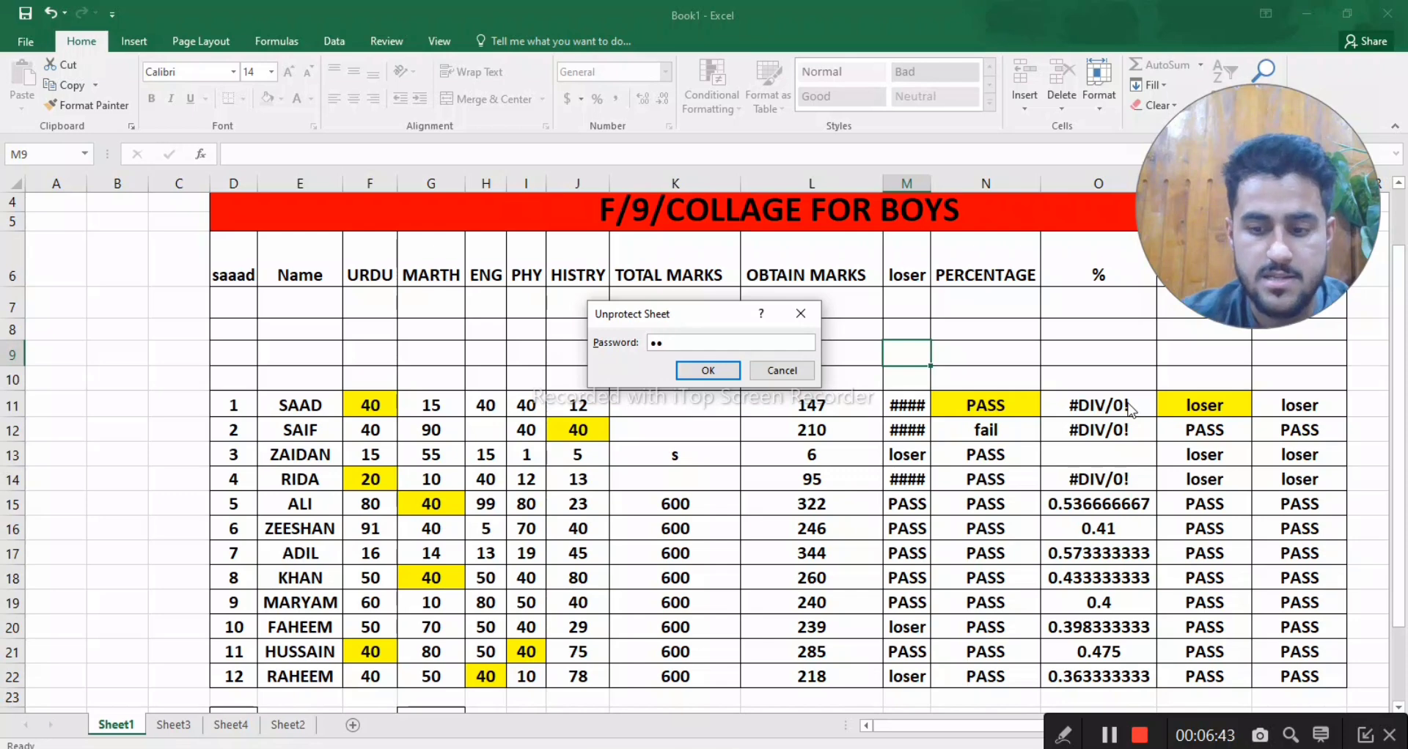
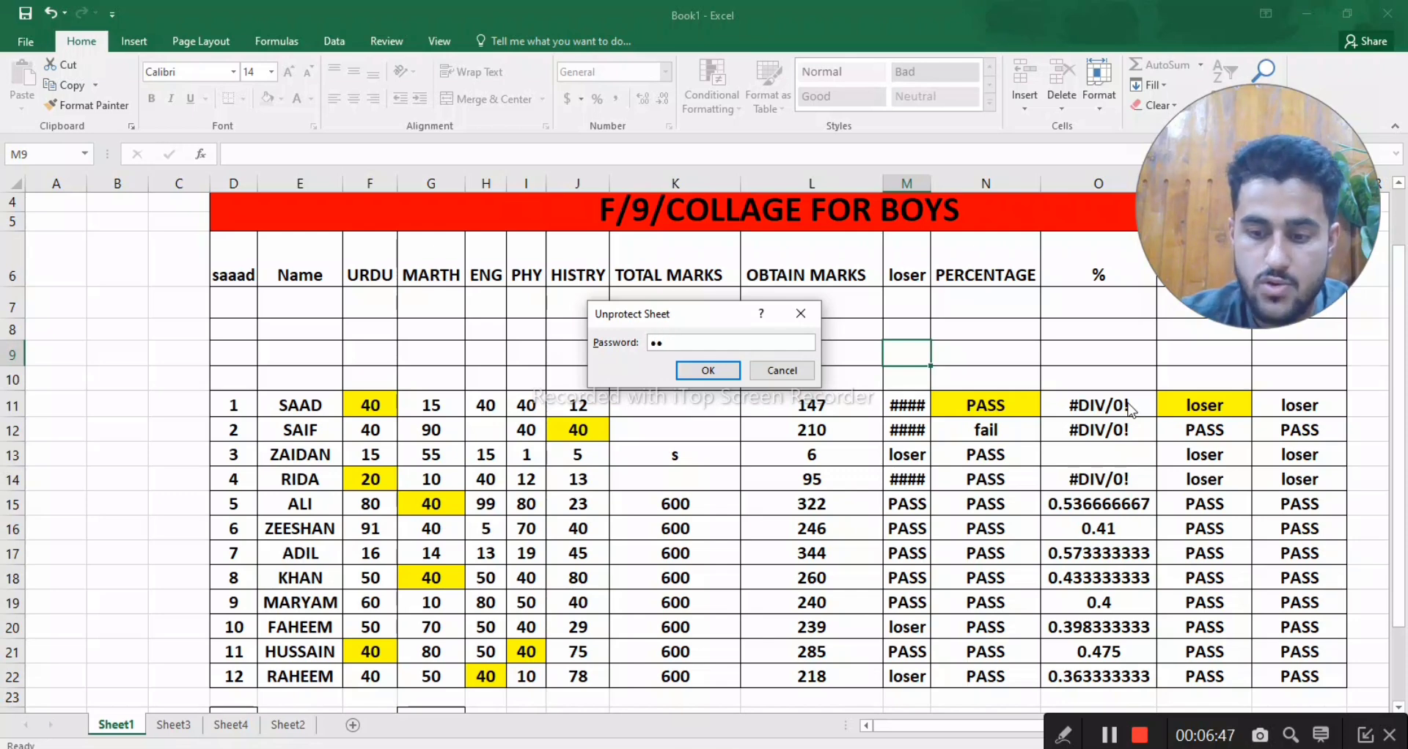
- Confirm unprotecting Sheet1 and set the HISTRY mark in cell J15 to 22
key("Return")
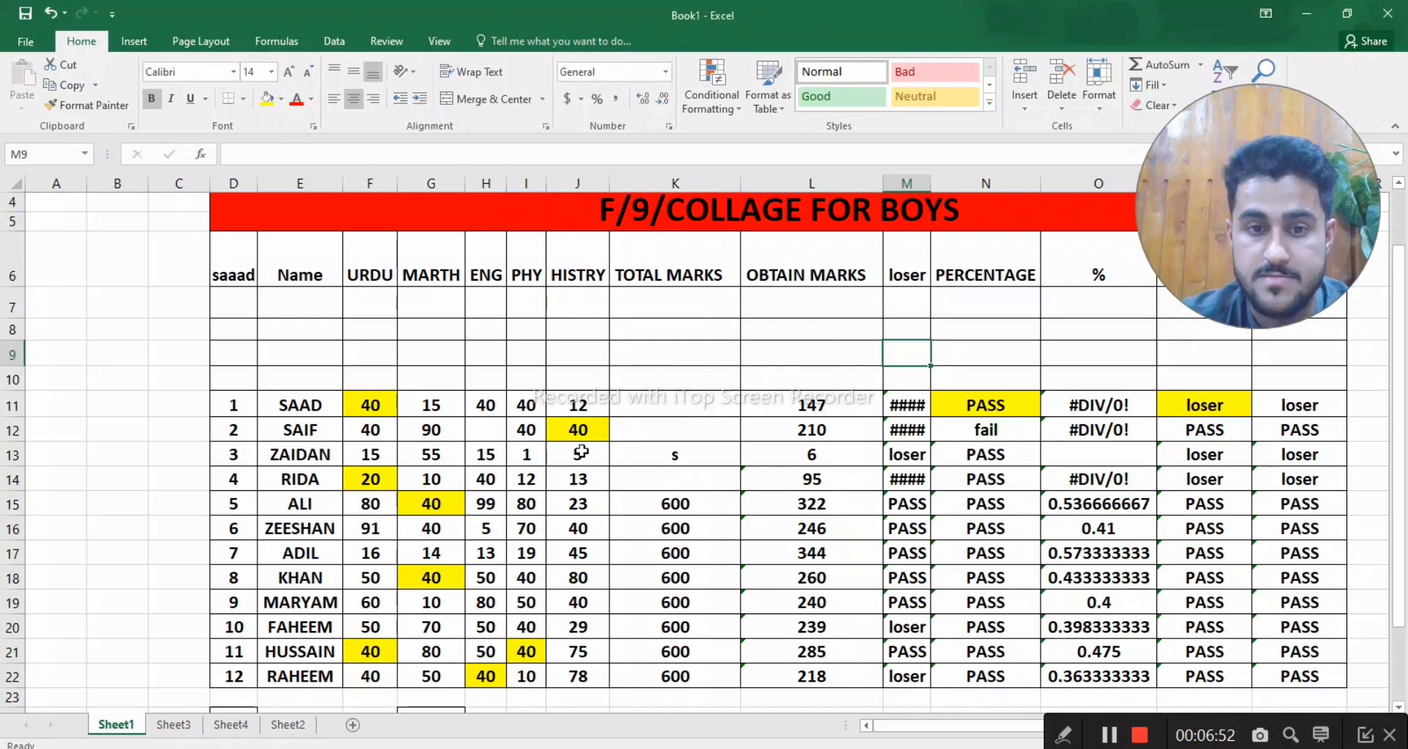
left_click(583, 506)
type("22")
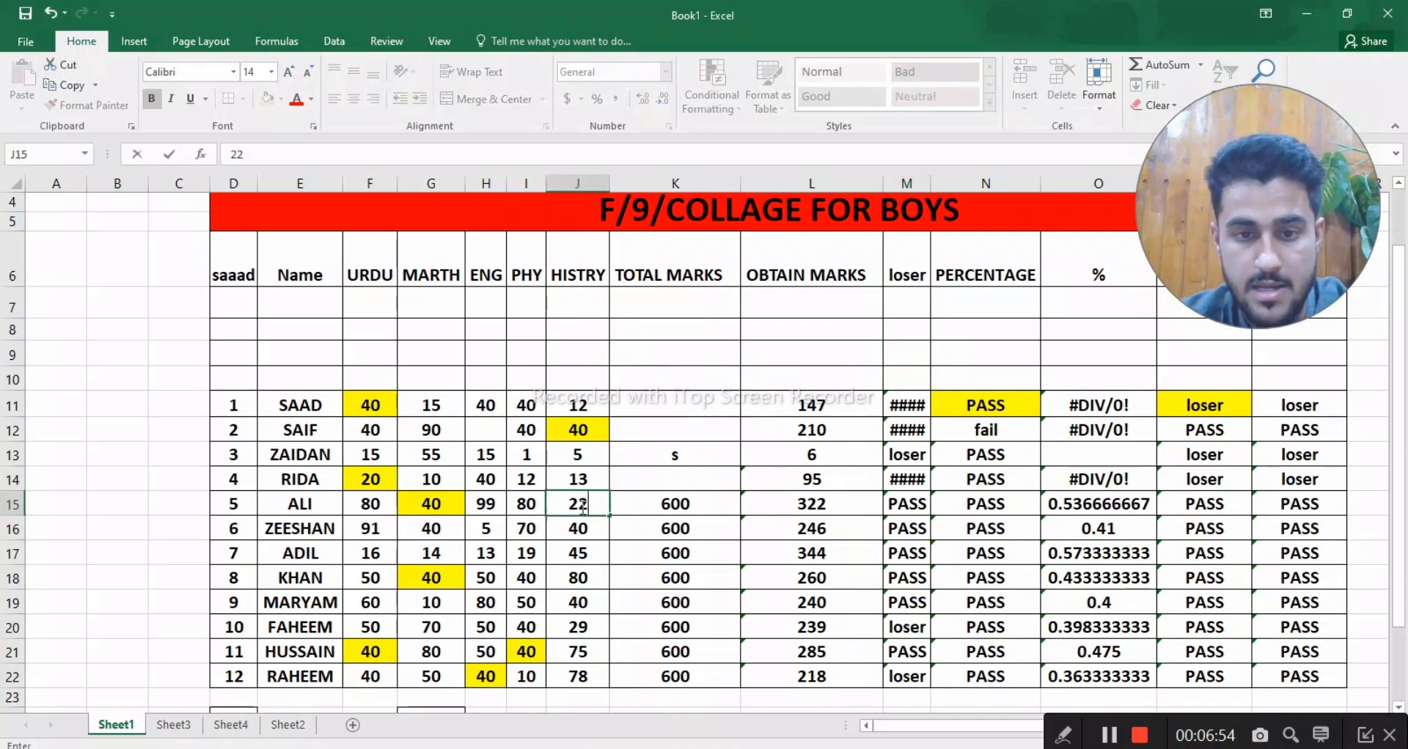
key("Return")
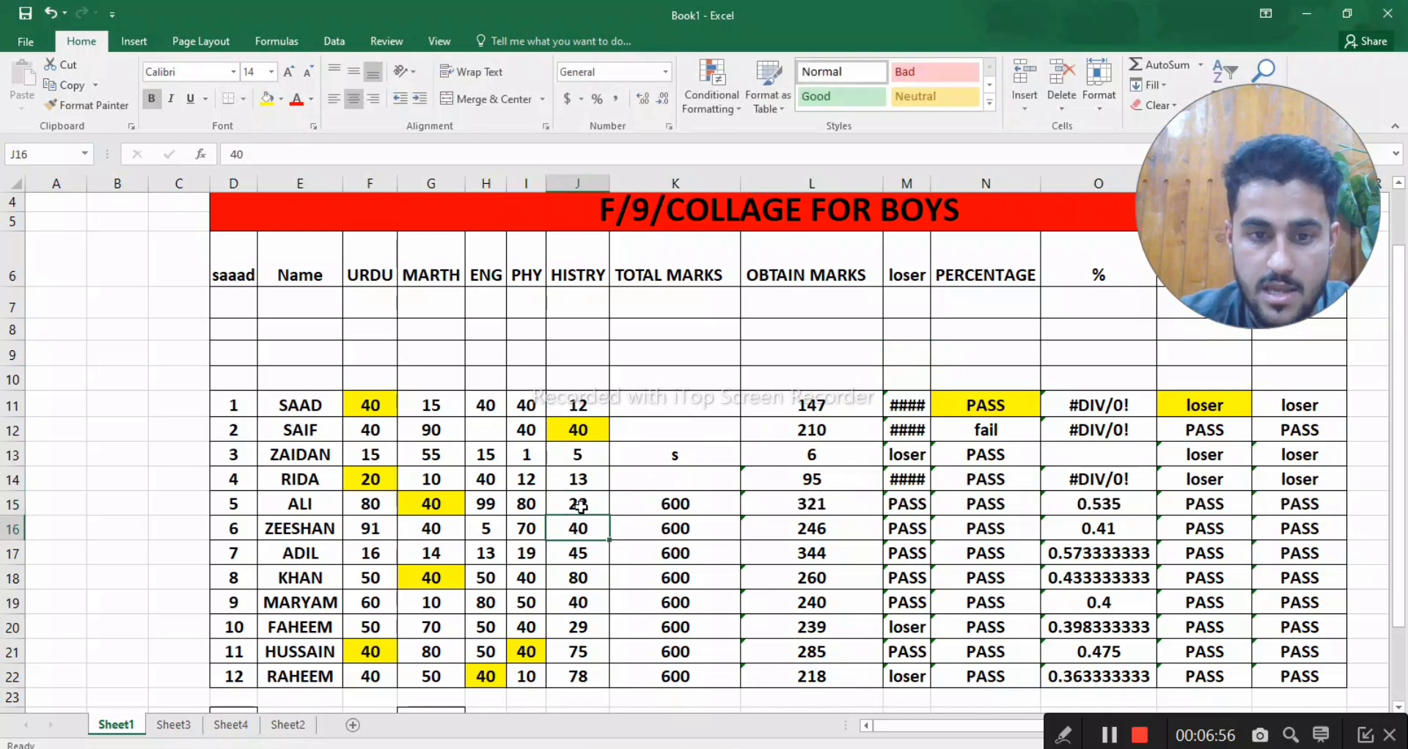
- Set the MARTH mark in cell G11 to 23, and select cell K11
left_click(440, 418)
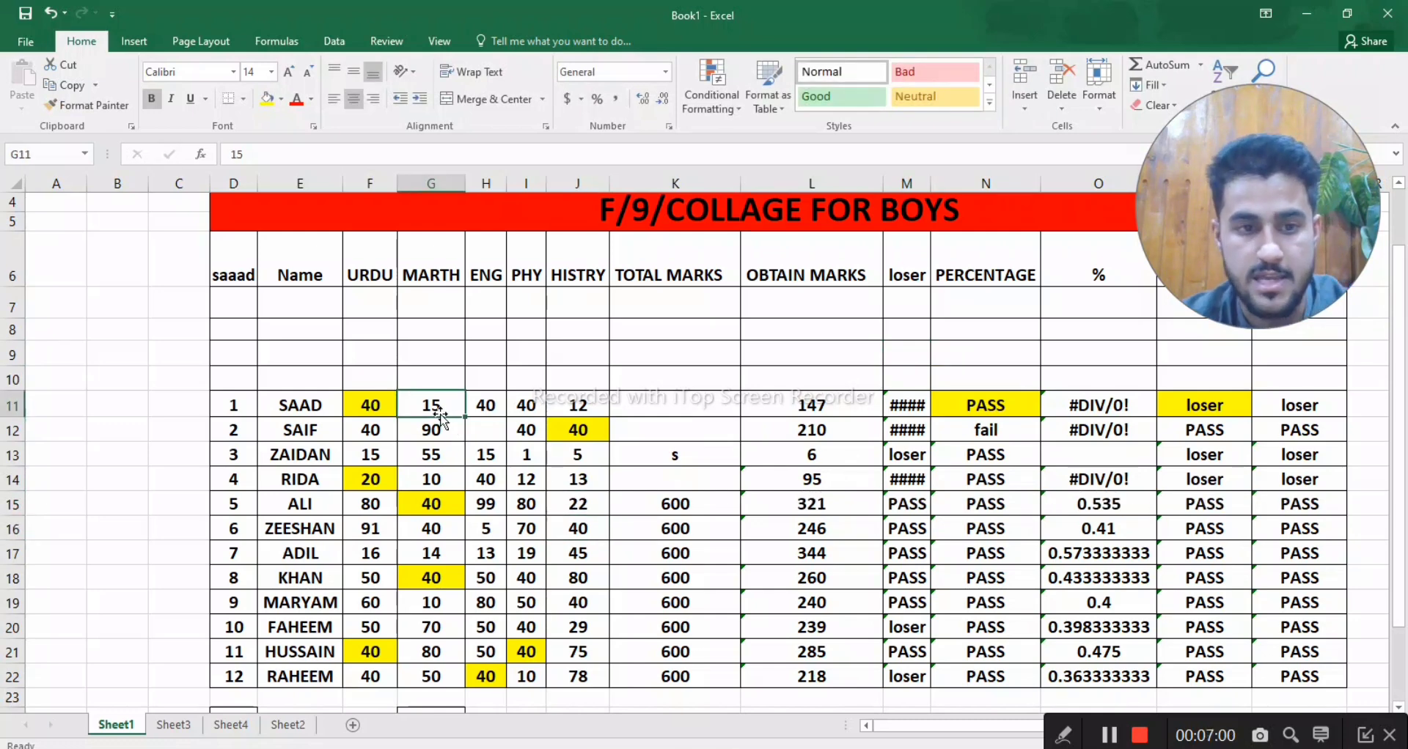
type("23")
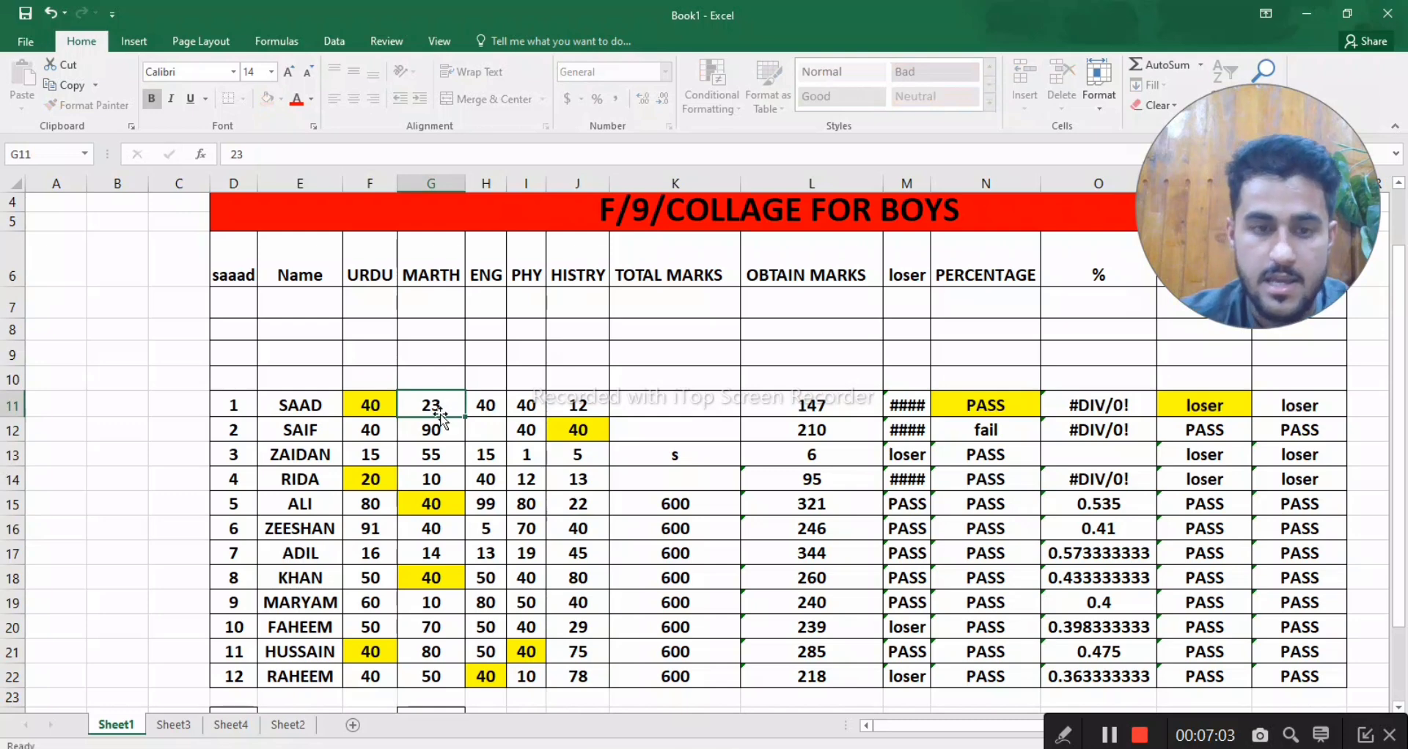
key("Return")
left_click(681, 415)
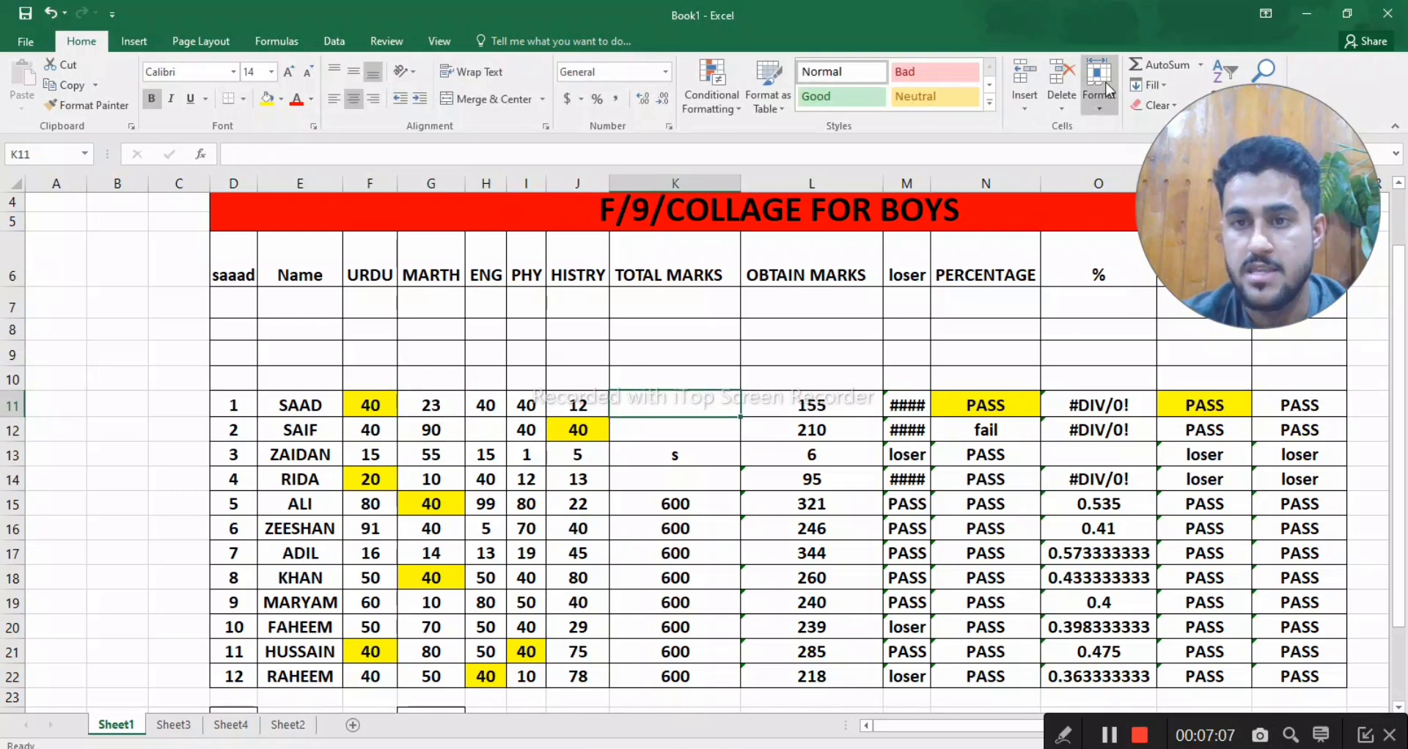
left_click(1095, 107)
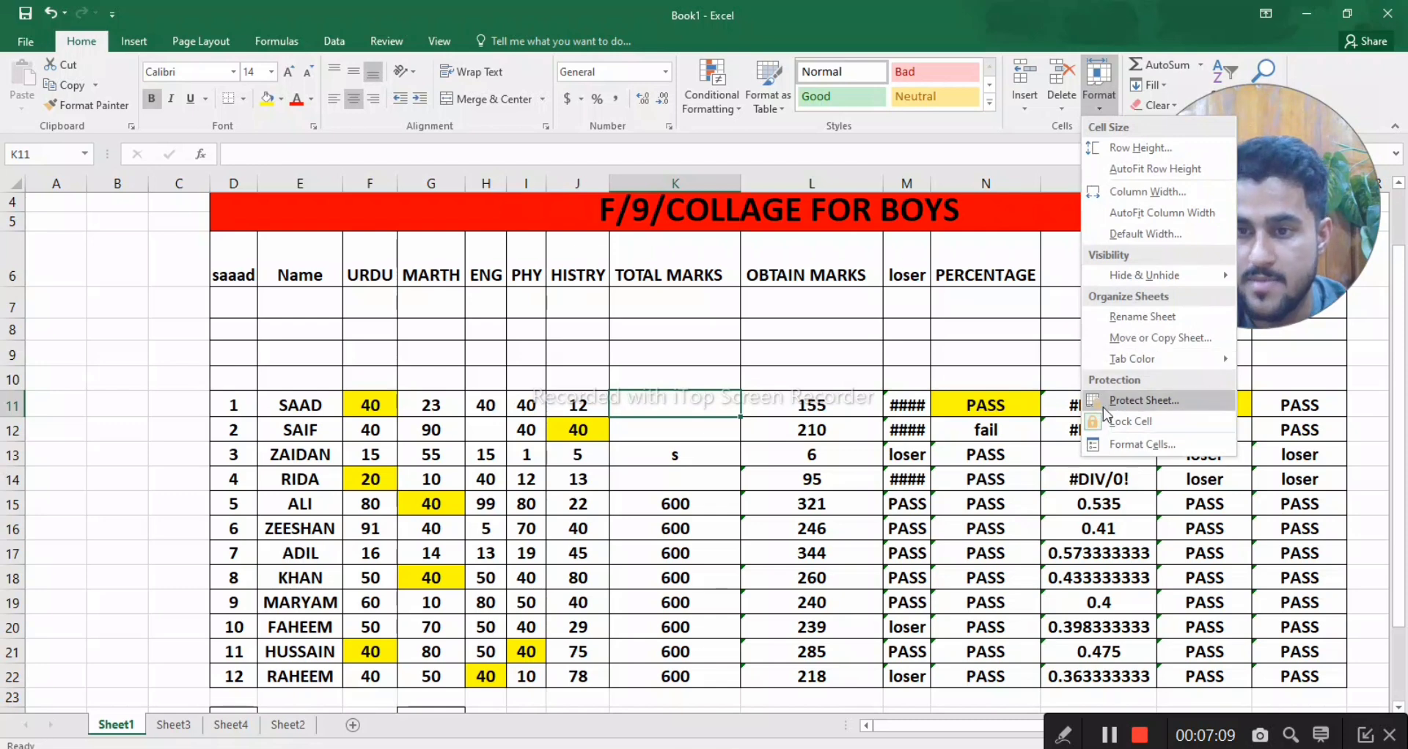
left_click(934, 323)
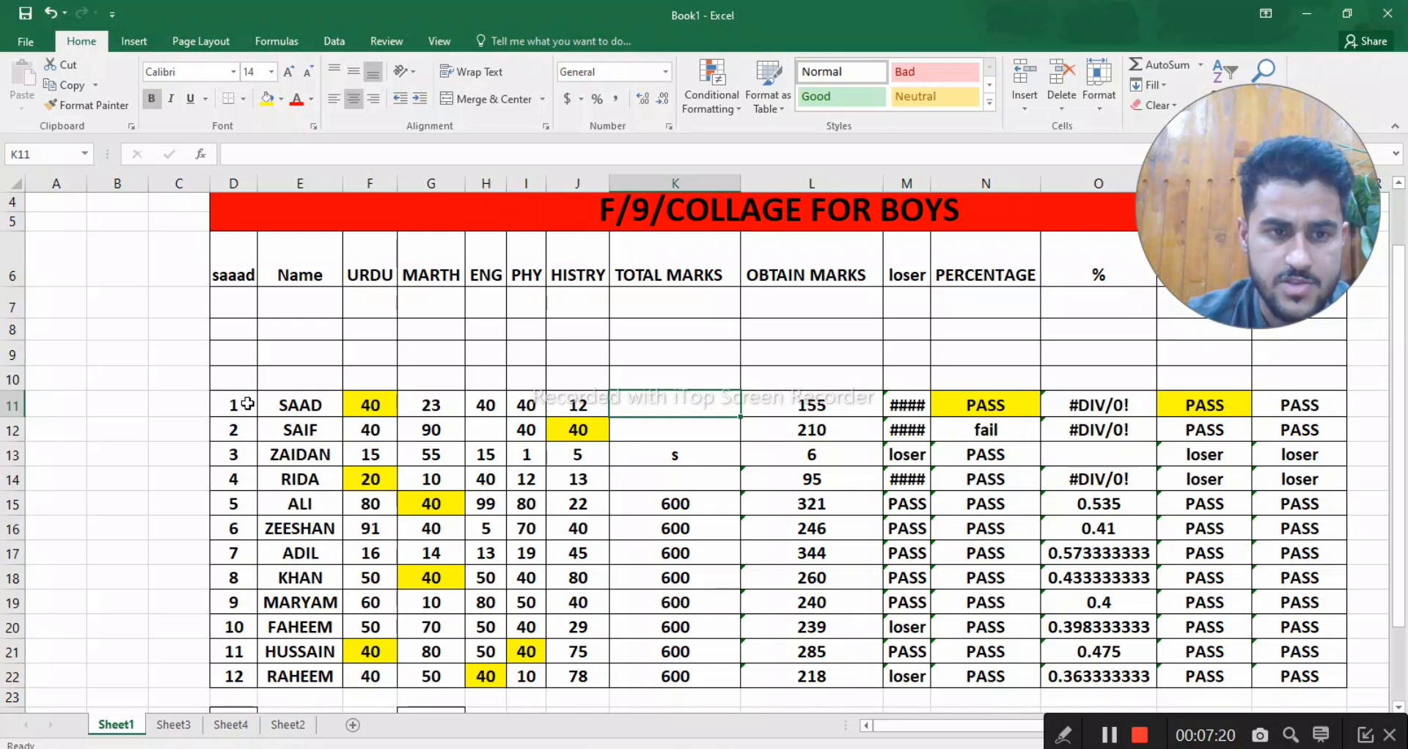
- Turn off the Locked protection setting for cells D11:K22
left_click_drag(234, 403, 614, 584)
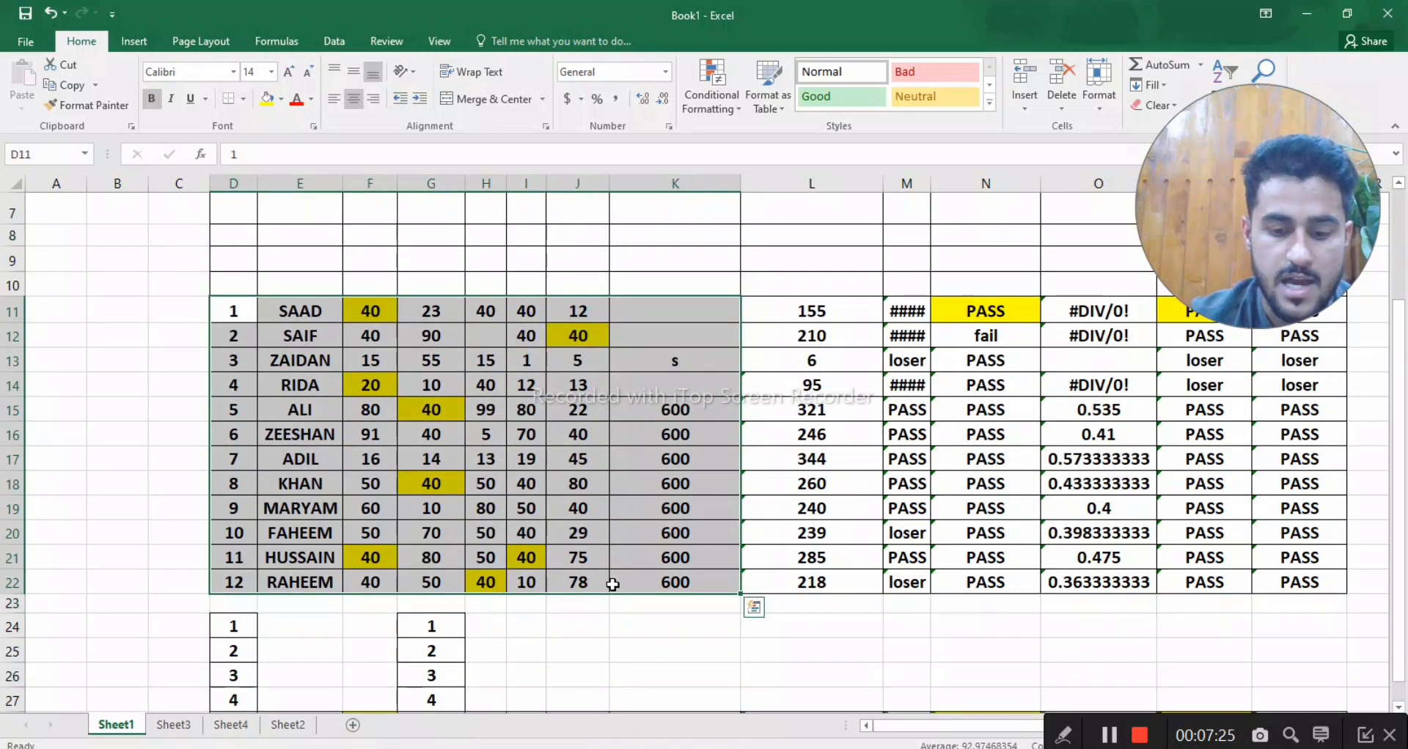
right_click(614, 585)
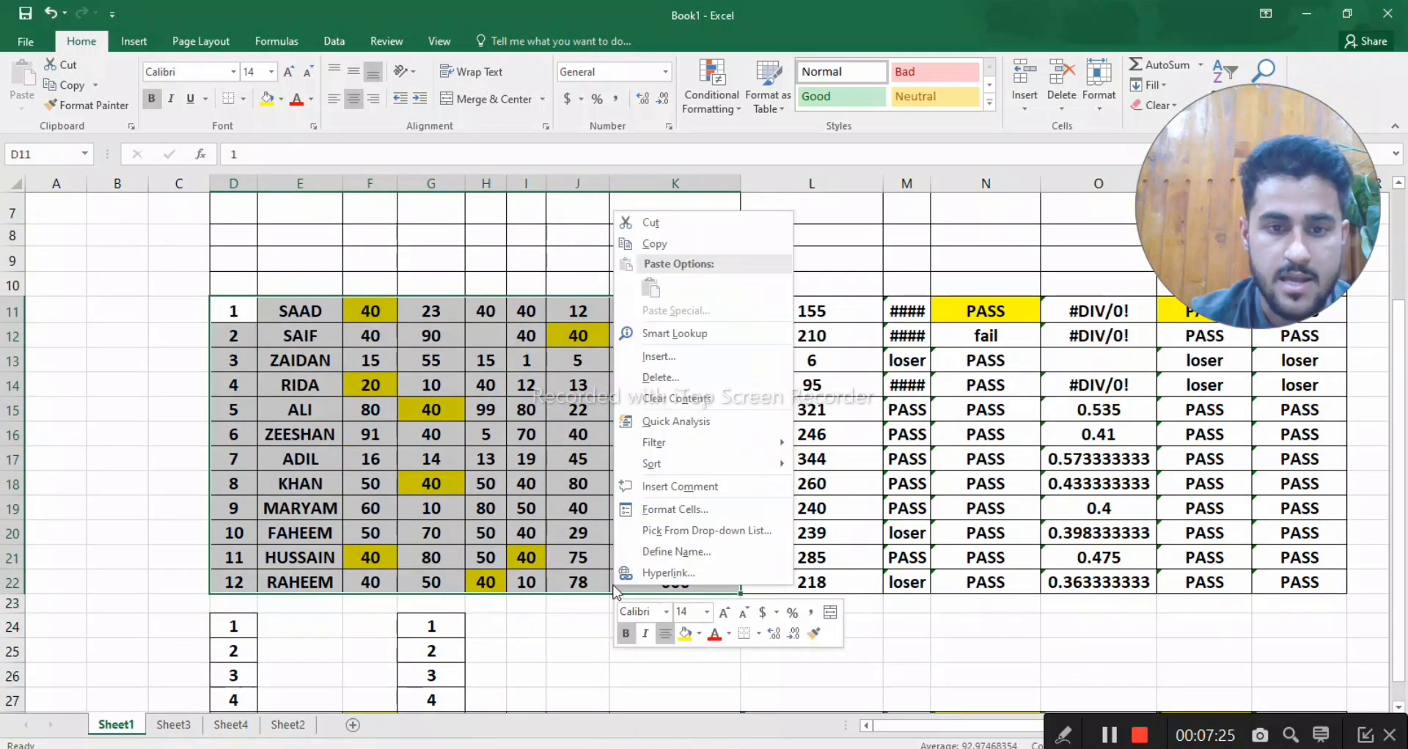
left_click(676, 508)
left_click(481, 359)
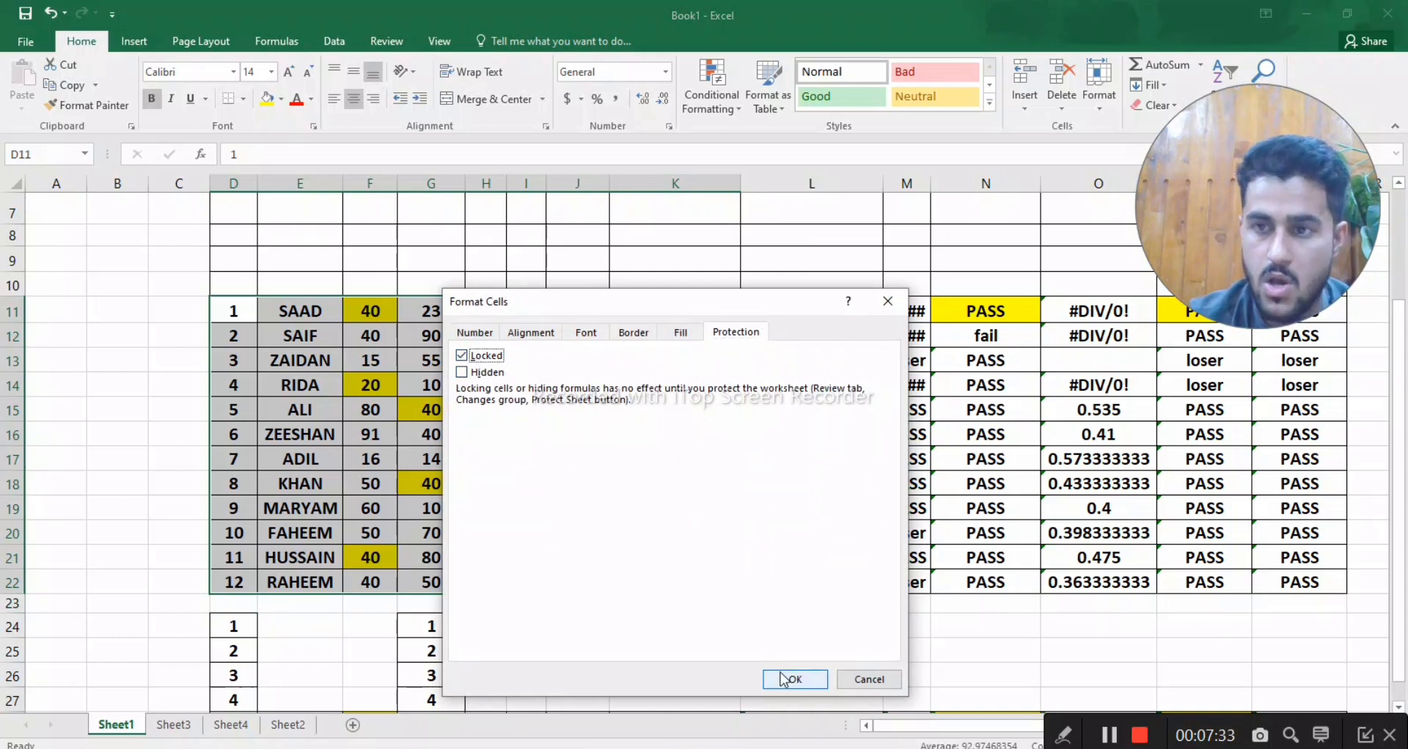
left_click(464, 355)
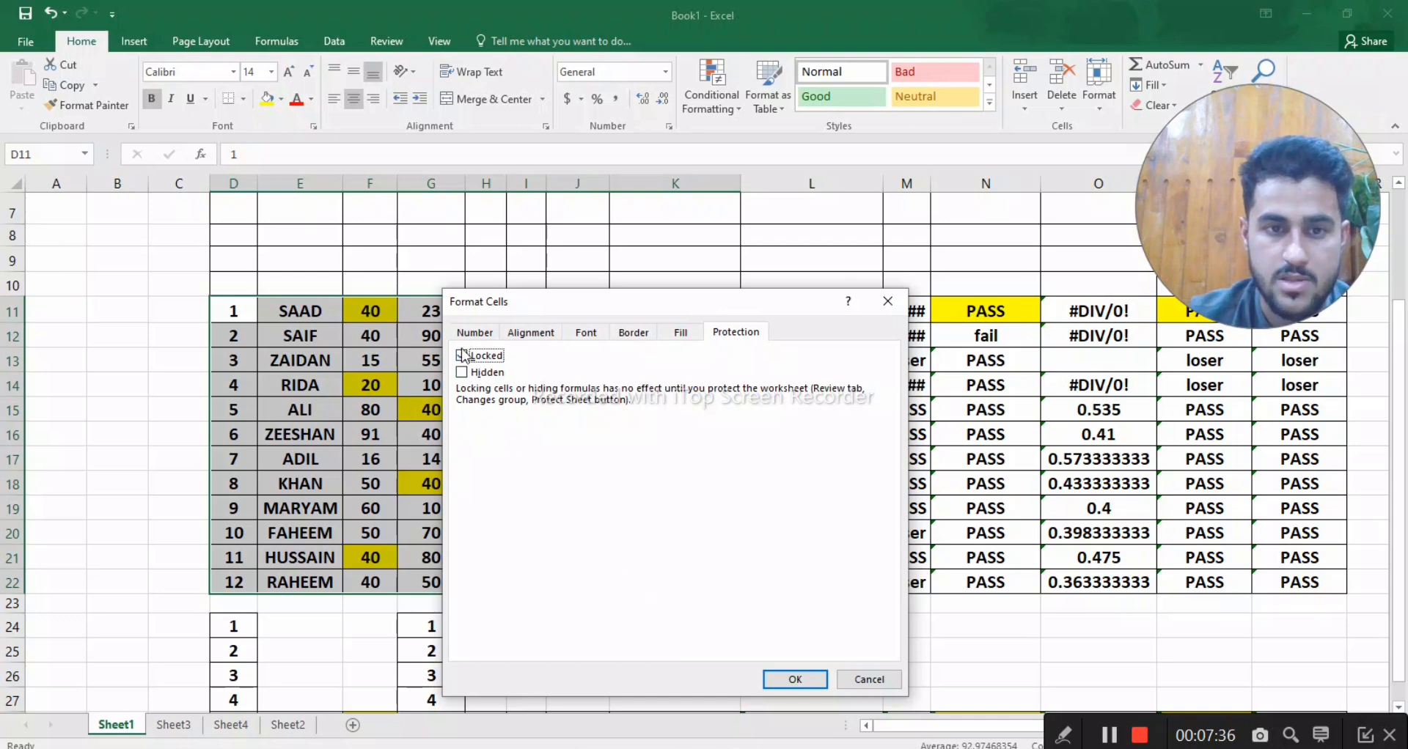
left_click(796, 680)
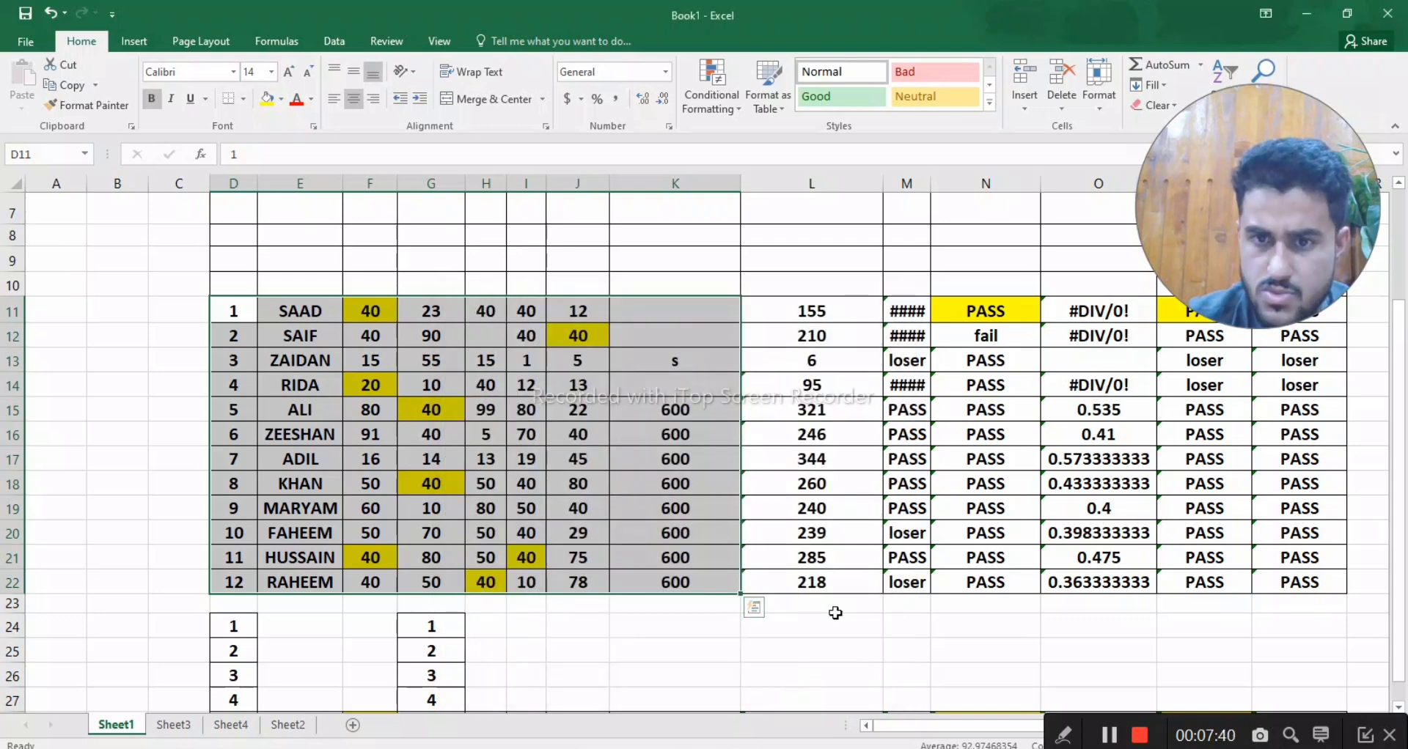
- Protect Sheet1, entering an unprotect password and re-entering it to confirm
left_click(1099, 82)
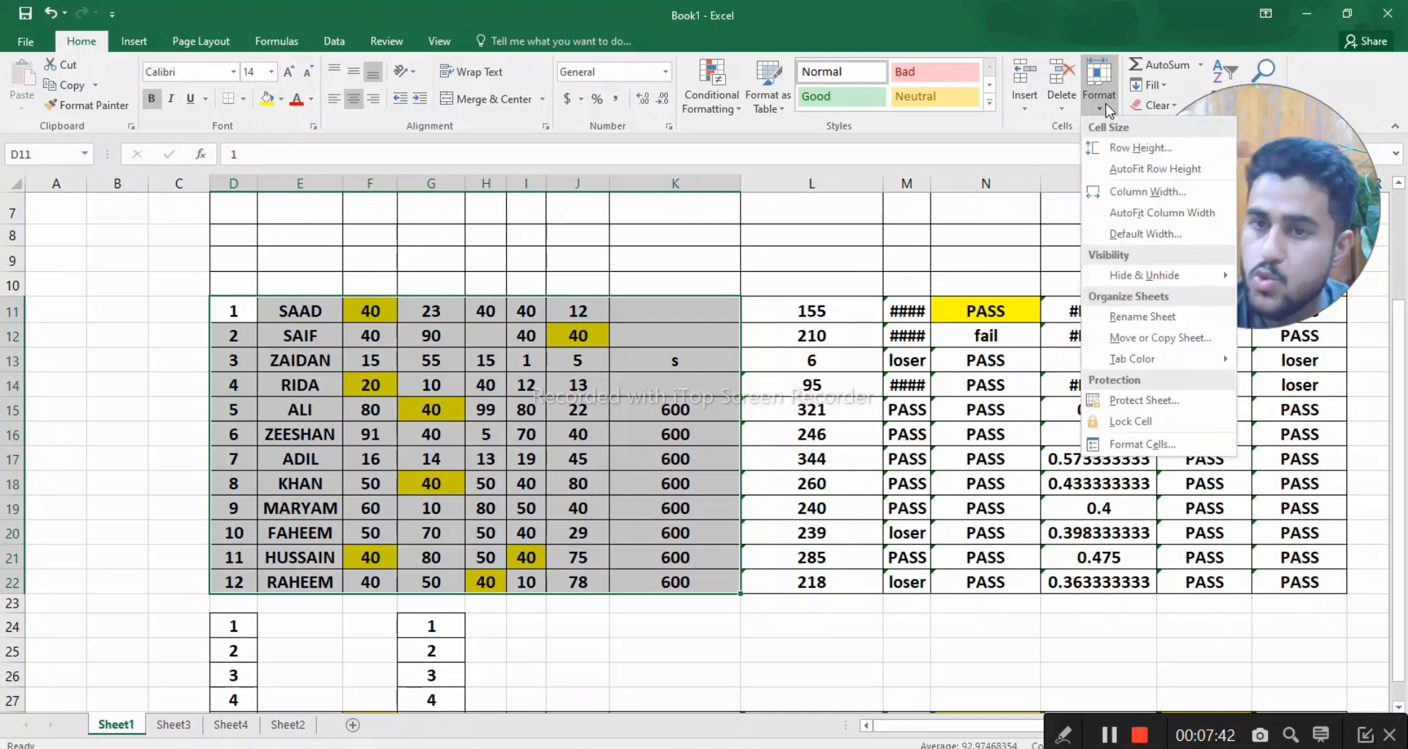
left_click(1143, 400)
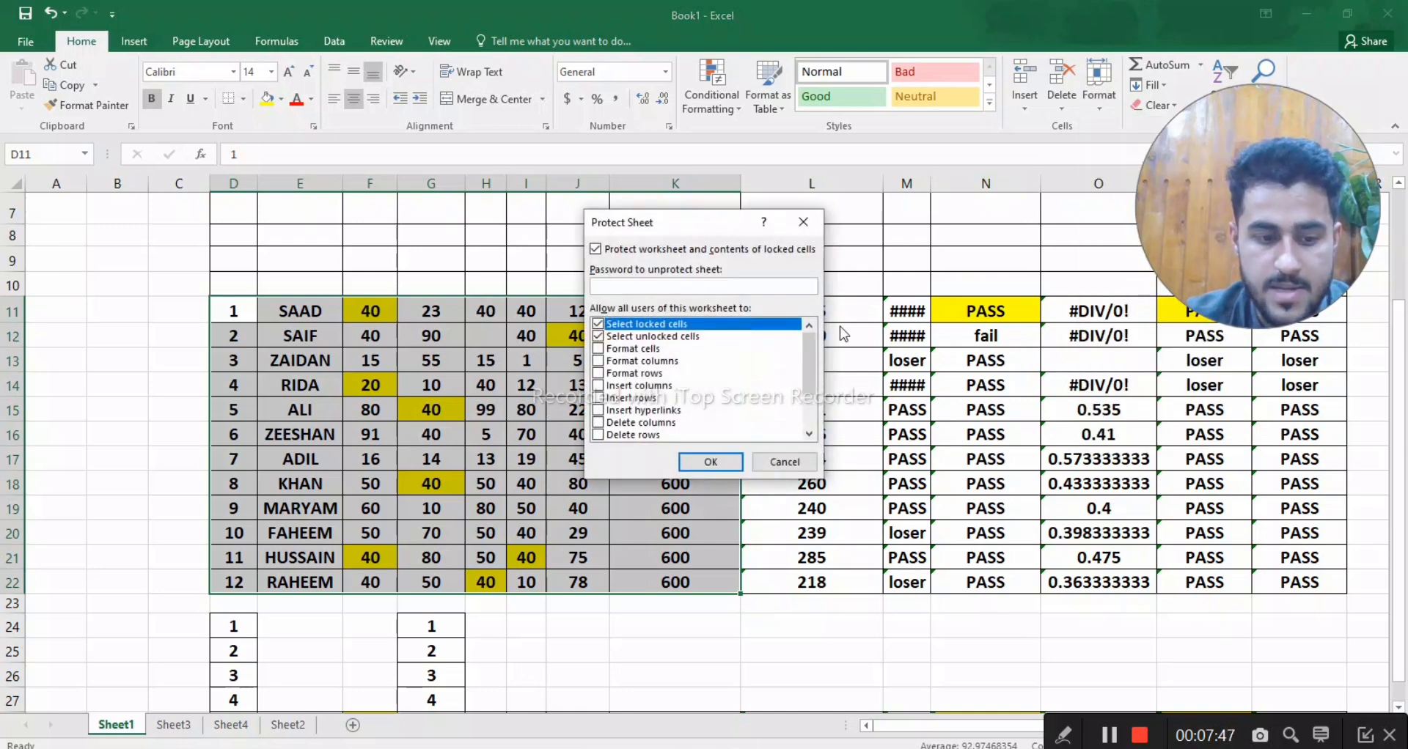
type("1")
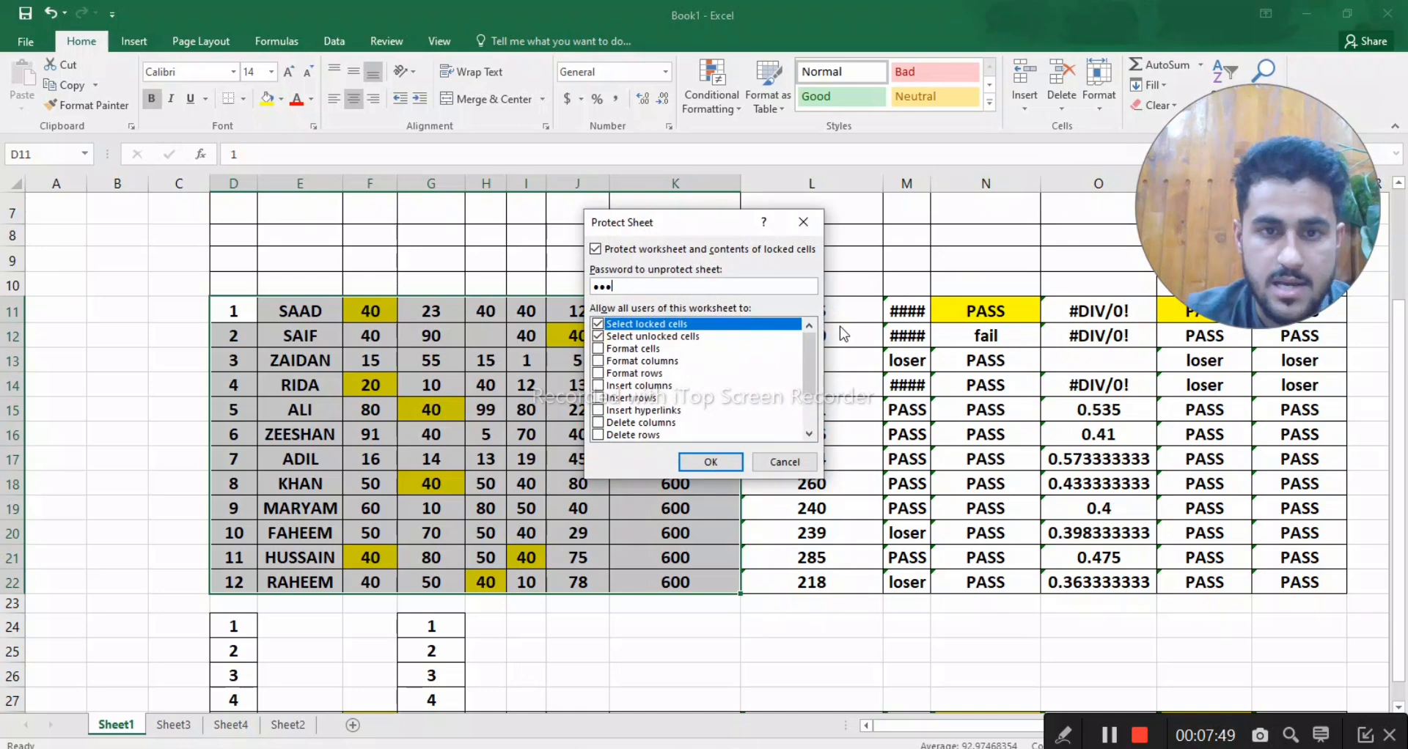
type("23")
key("Return")
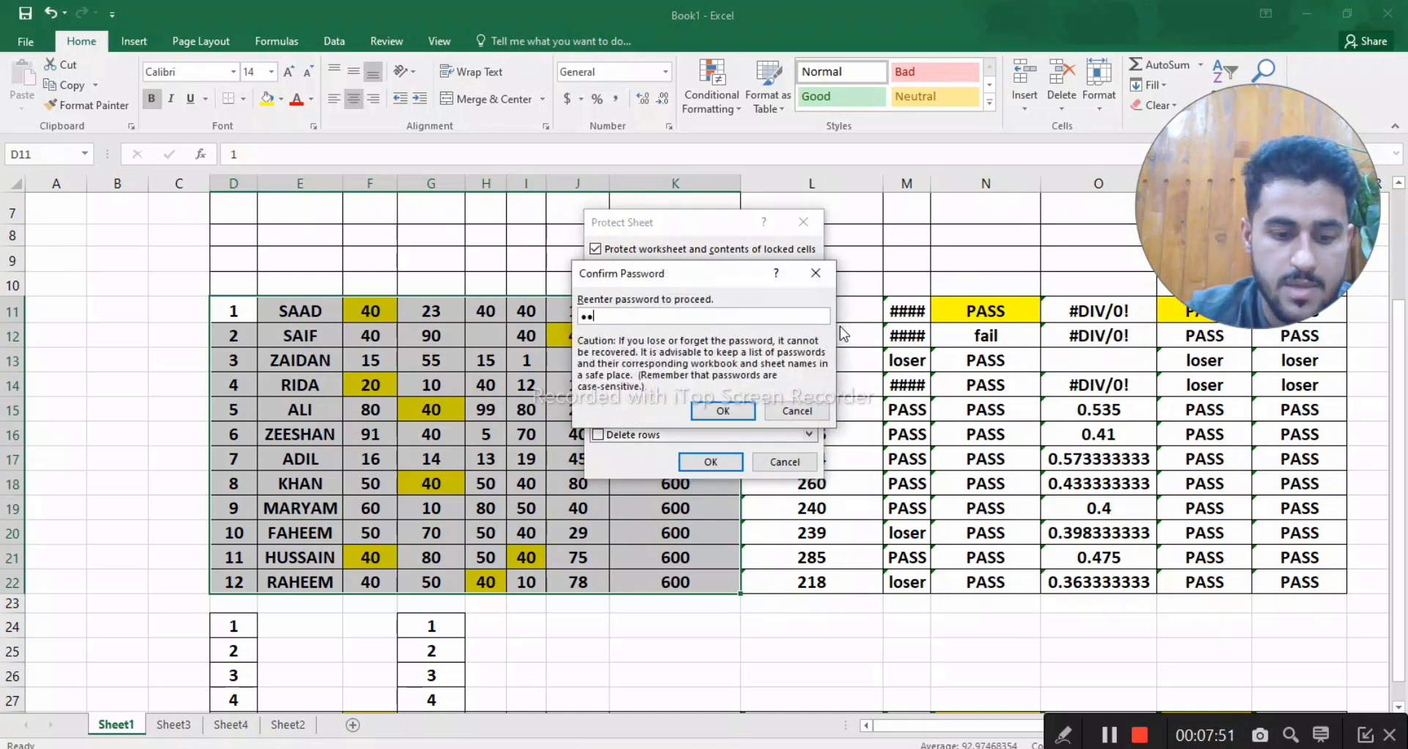
key("Return")
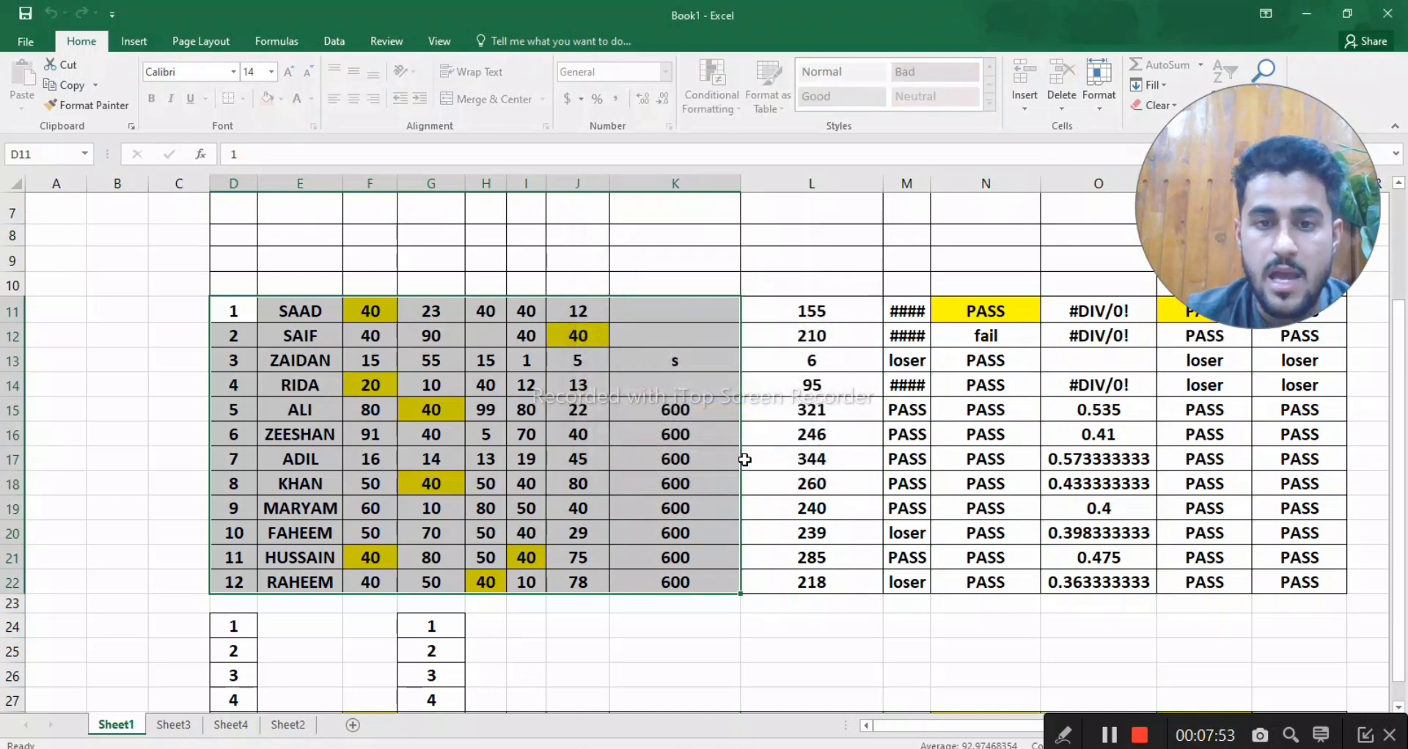
- Clear the OBTAIN MARKS cell L15 and the HISTRY cell J15, and select cell K13
left_click(760, 417)
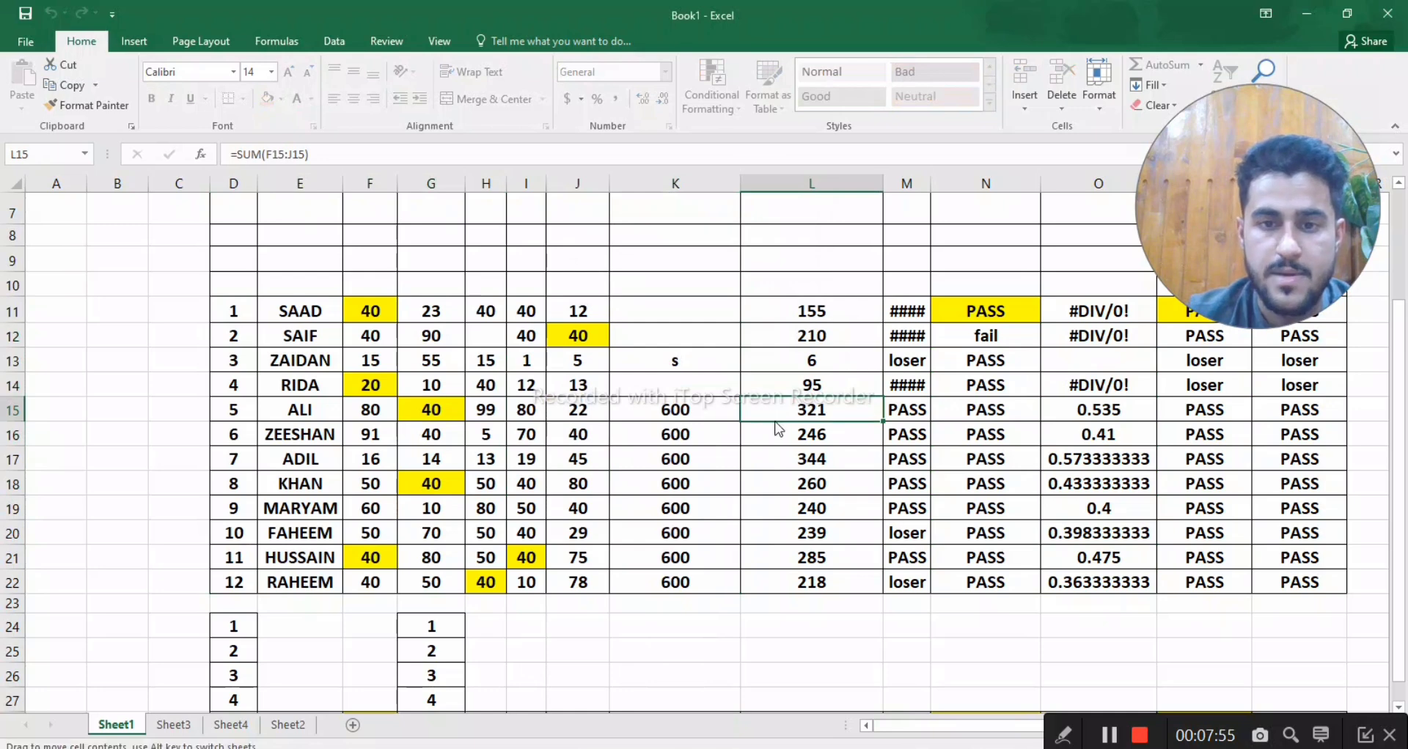
key("BackSpace")
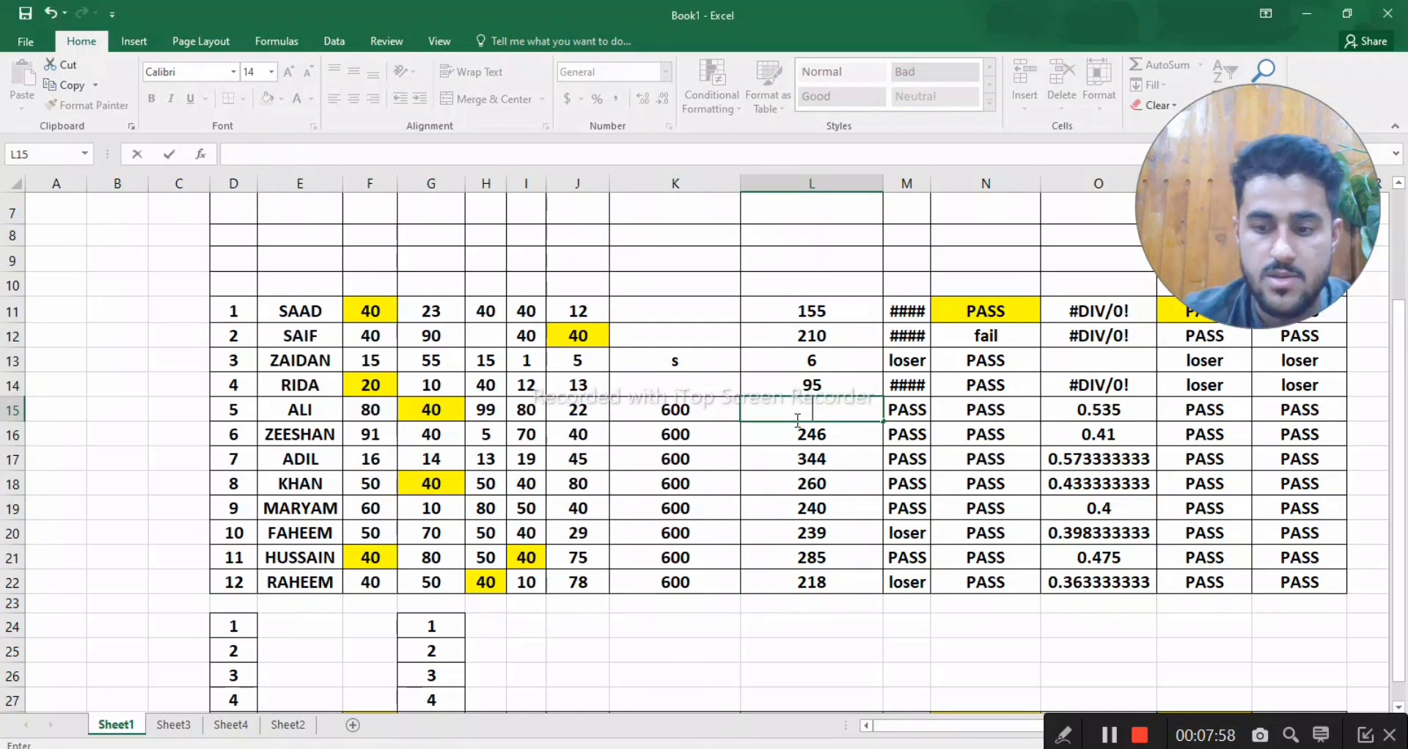
left_click(583, 408)
type("d")
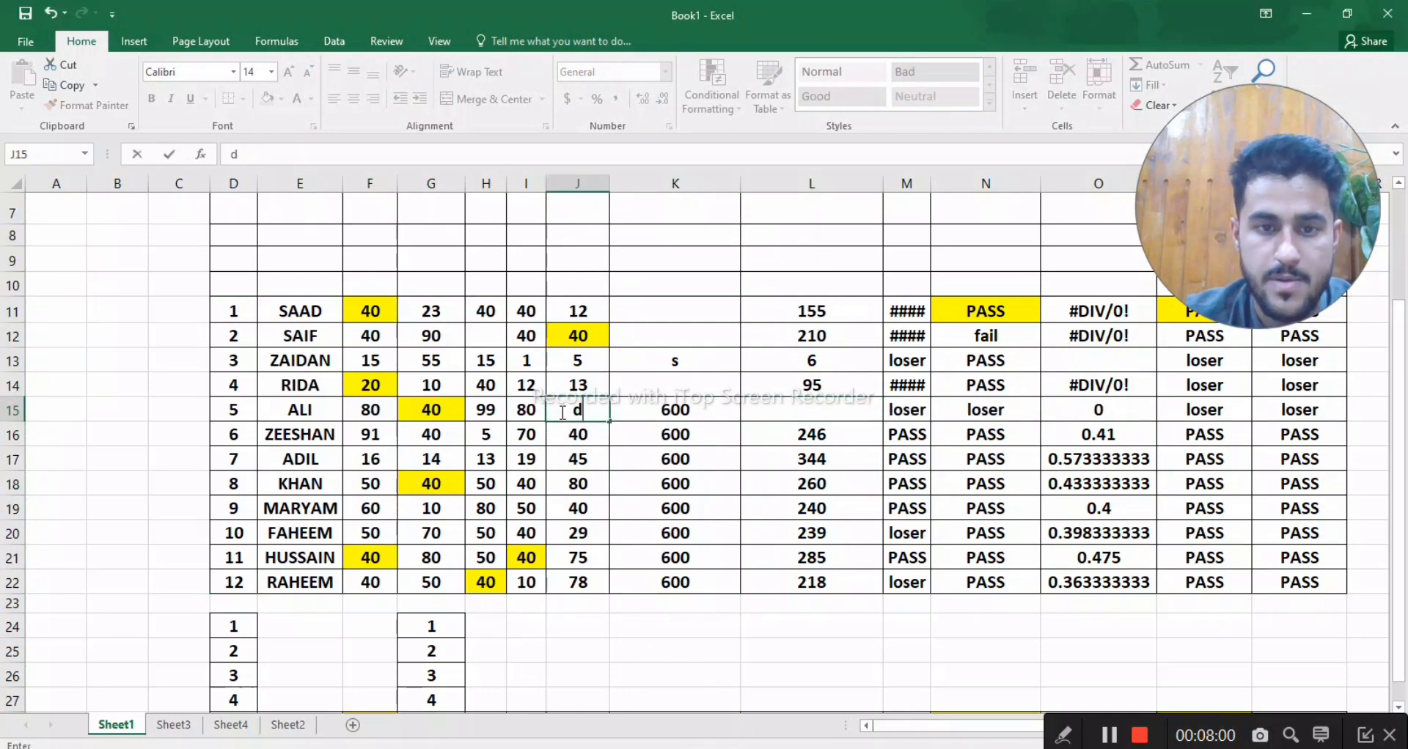
key("BackSpace")
left_click(704, 369)
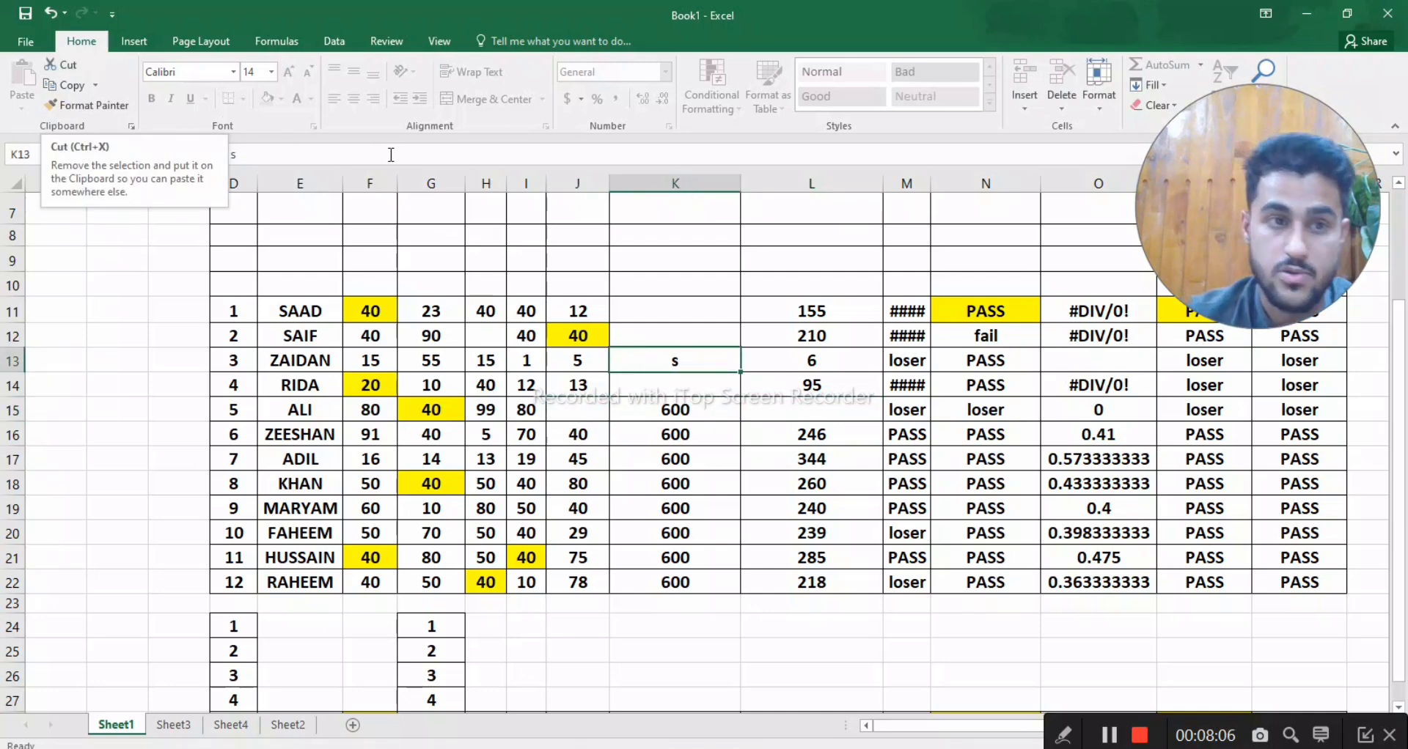
- Unprotect Sheet1 by entering the sheet's unprotect password
left_click(1099, 96)
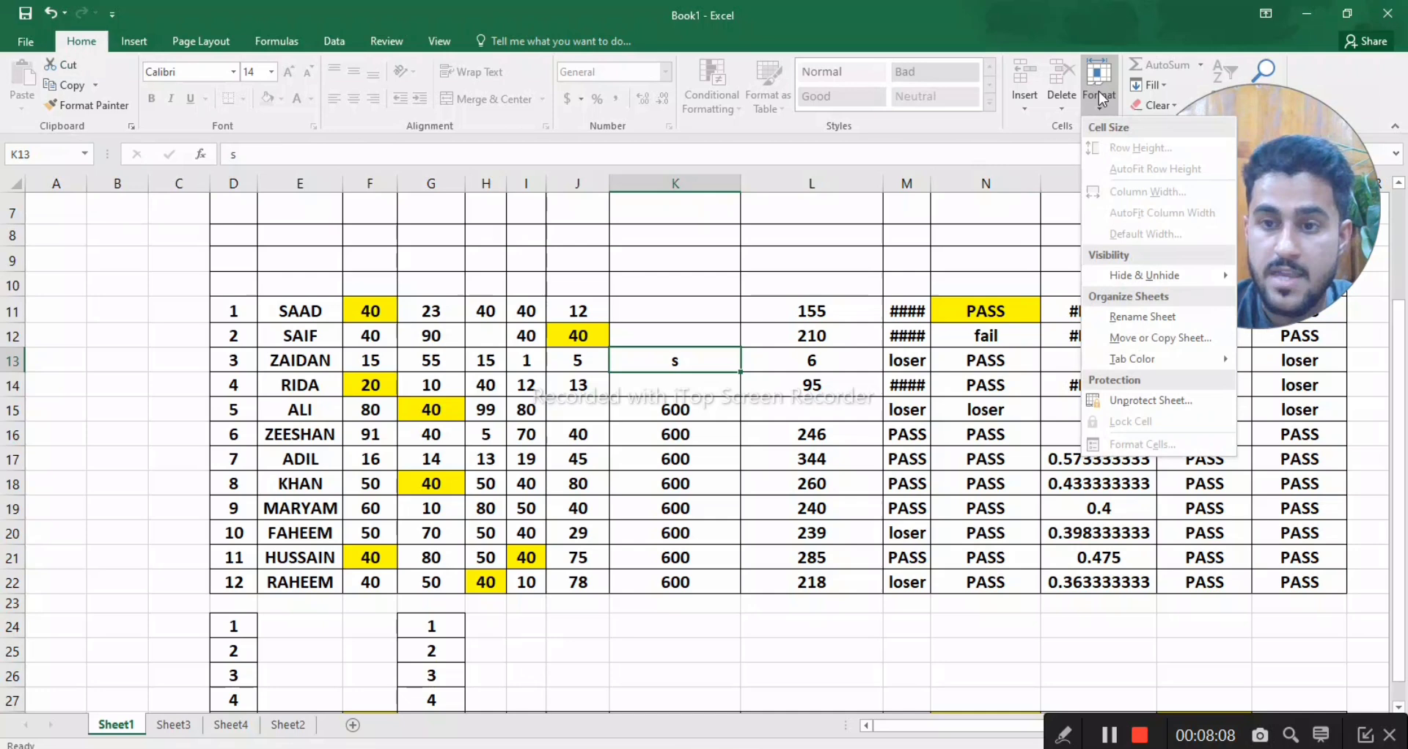
left_click(1126, 401)
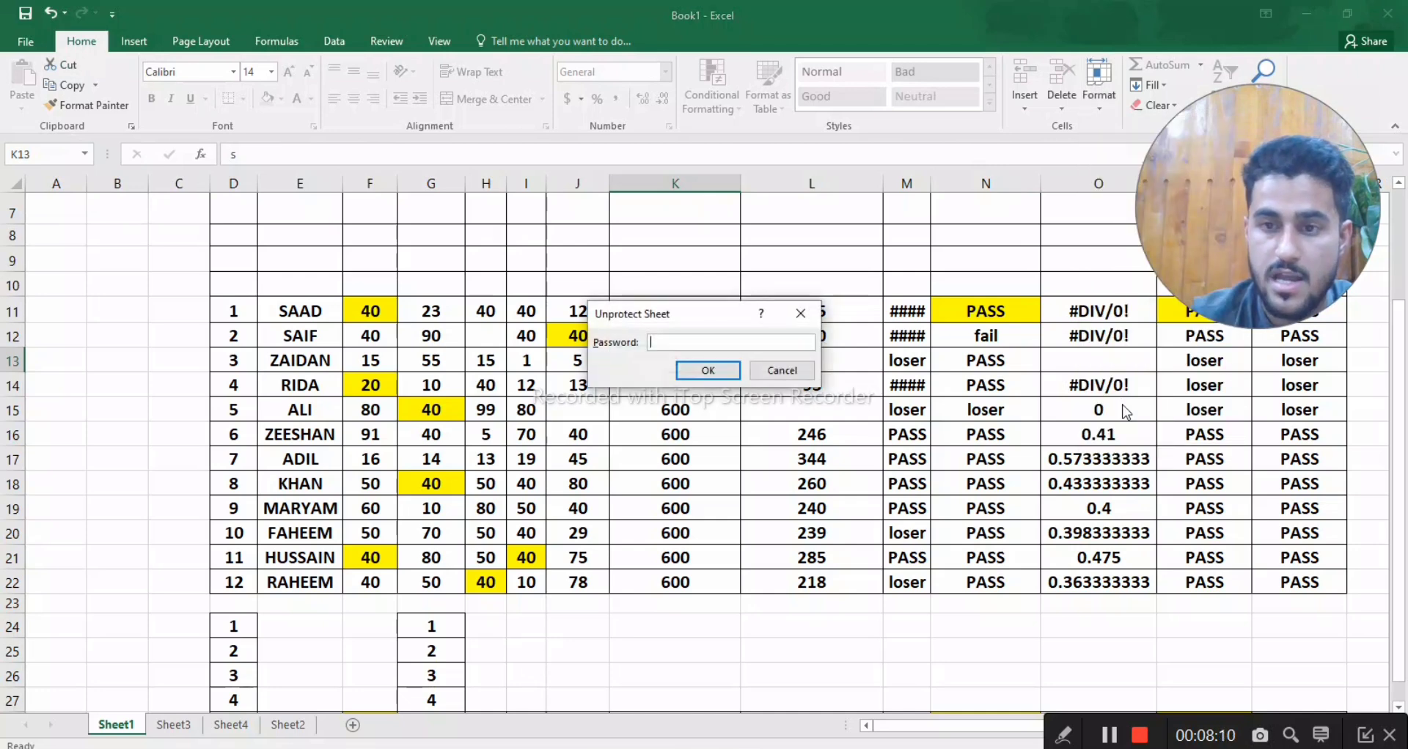
left_click(718, 377)
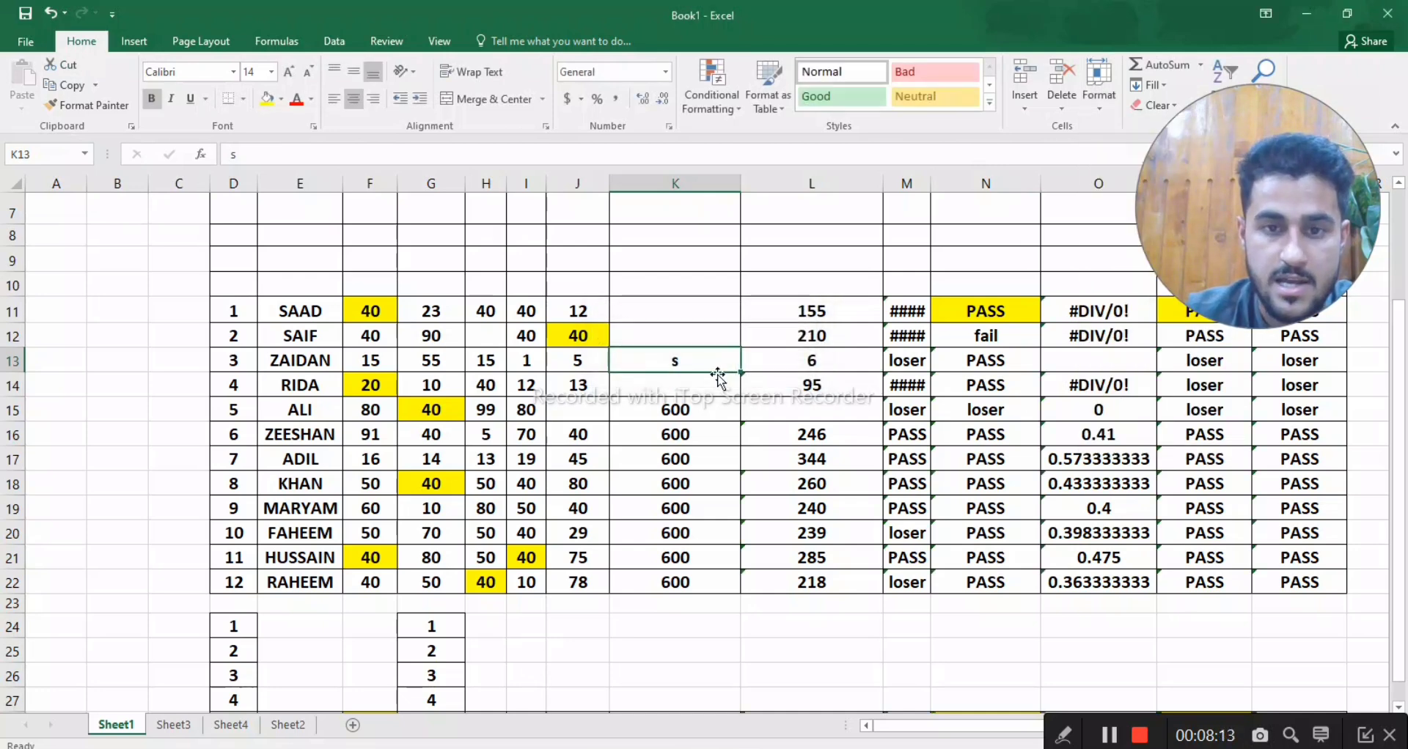
- Enter "a" in cell K13 and "s" in cells G13 and N15, and select cell K9
type("a")
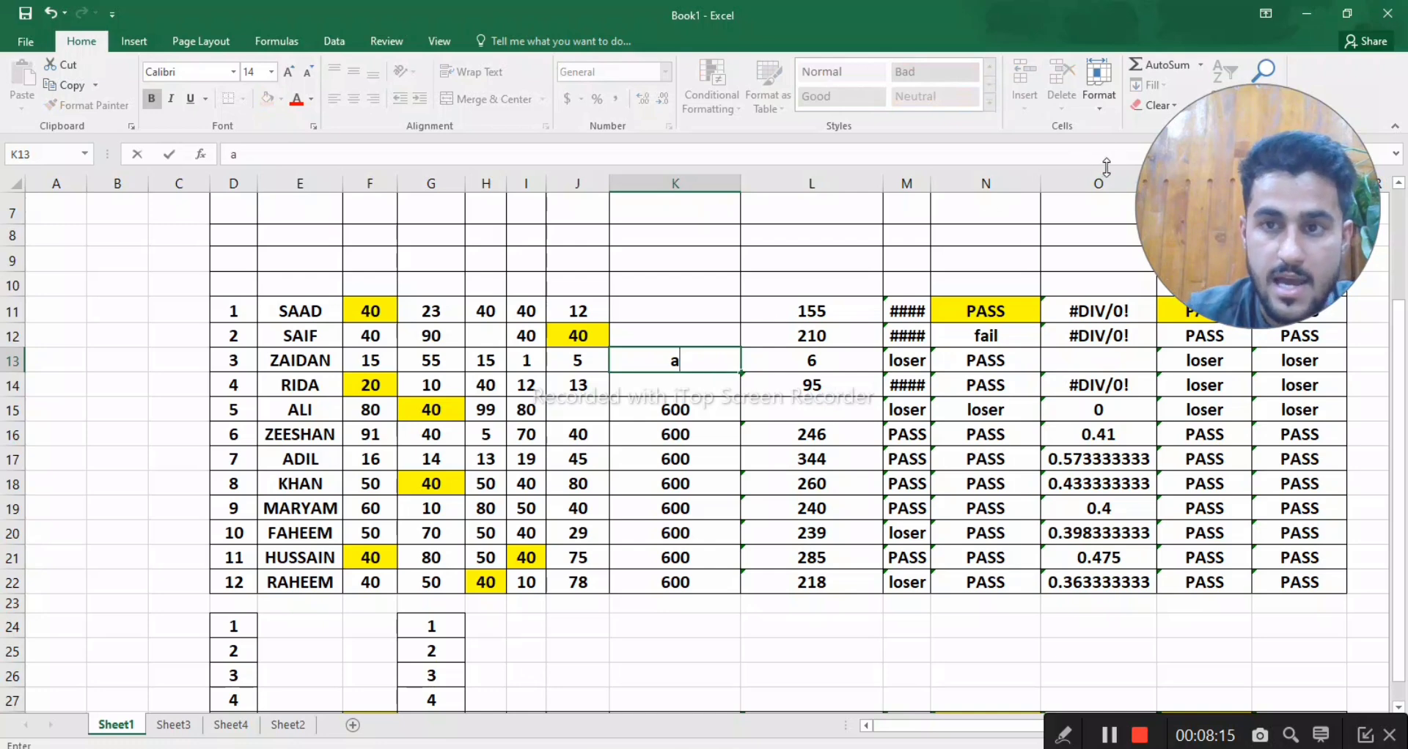
left_click(1089, 94)
left_click(1016, 289)
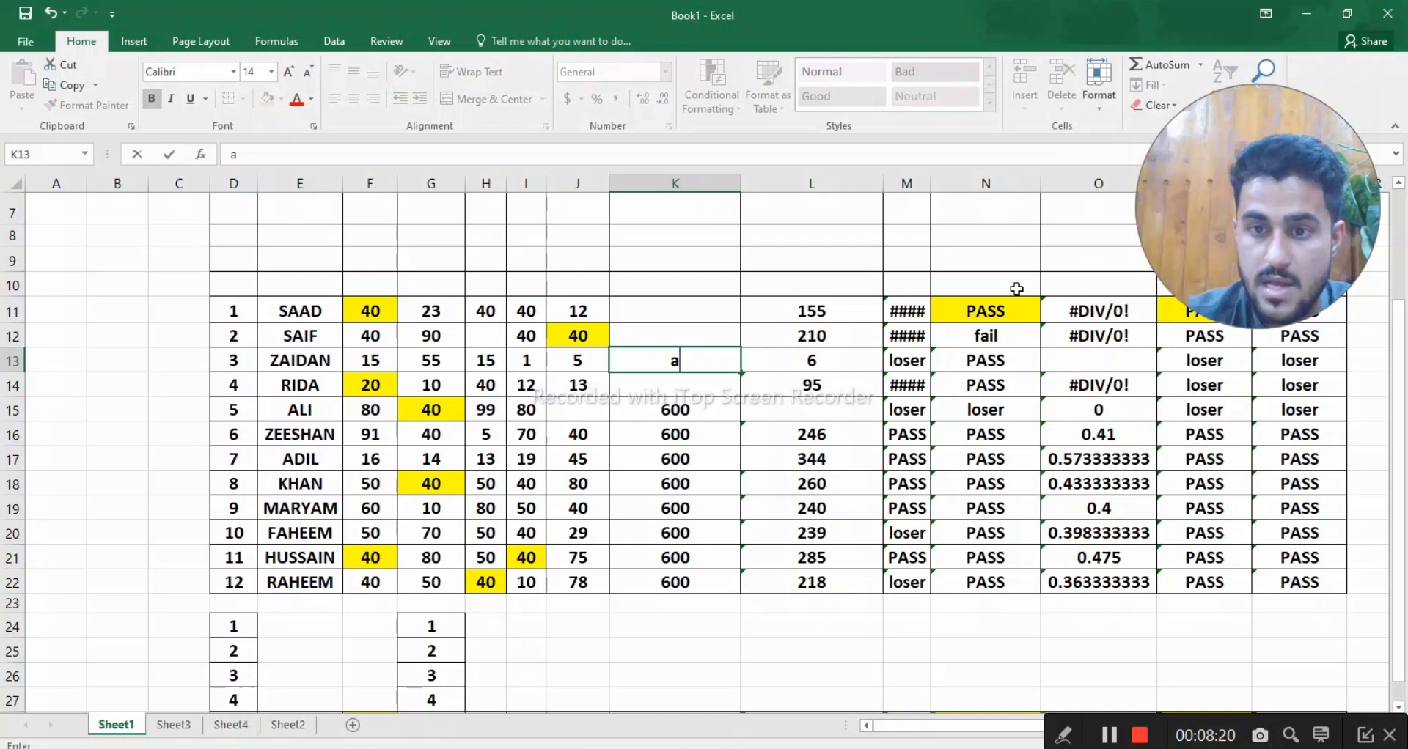
left_click(25, 13)
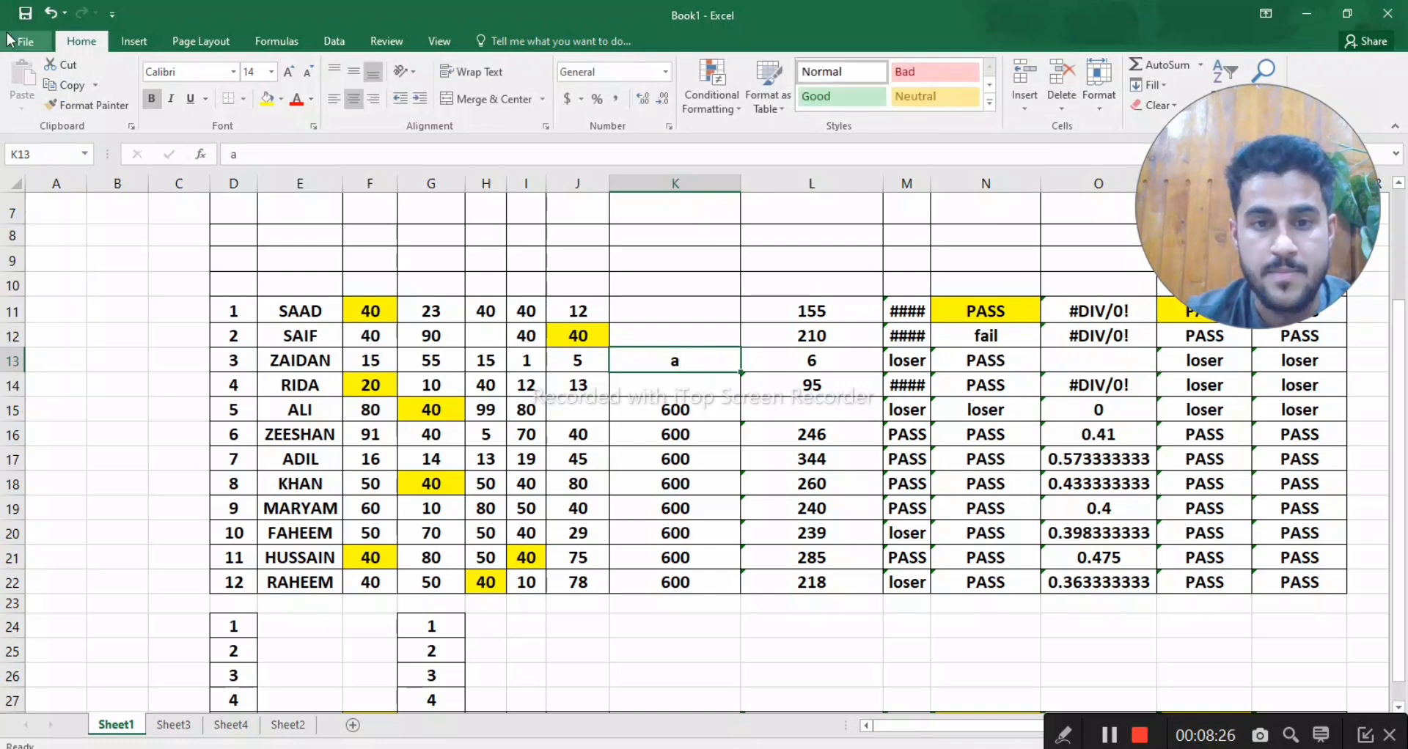
left_click(432, 367)
type("s")
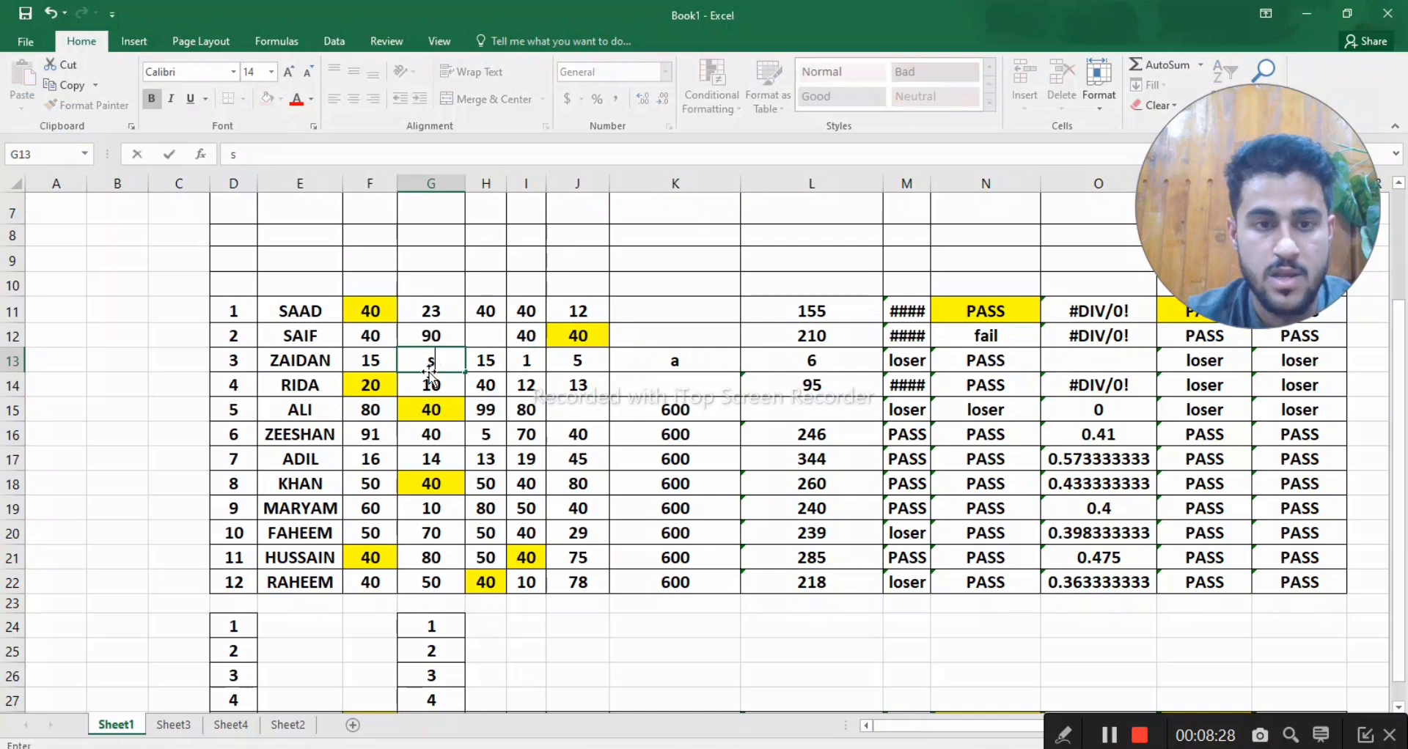
left_click(1007, 402)
type("s")
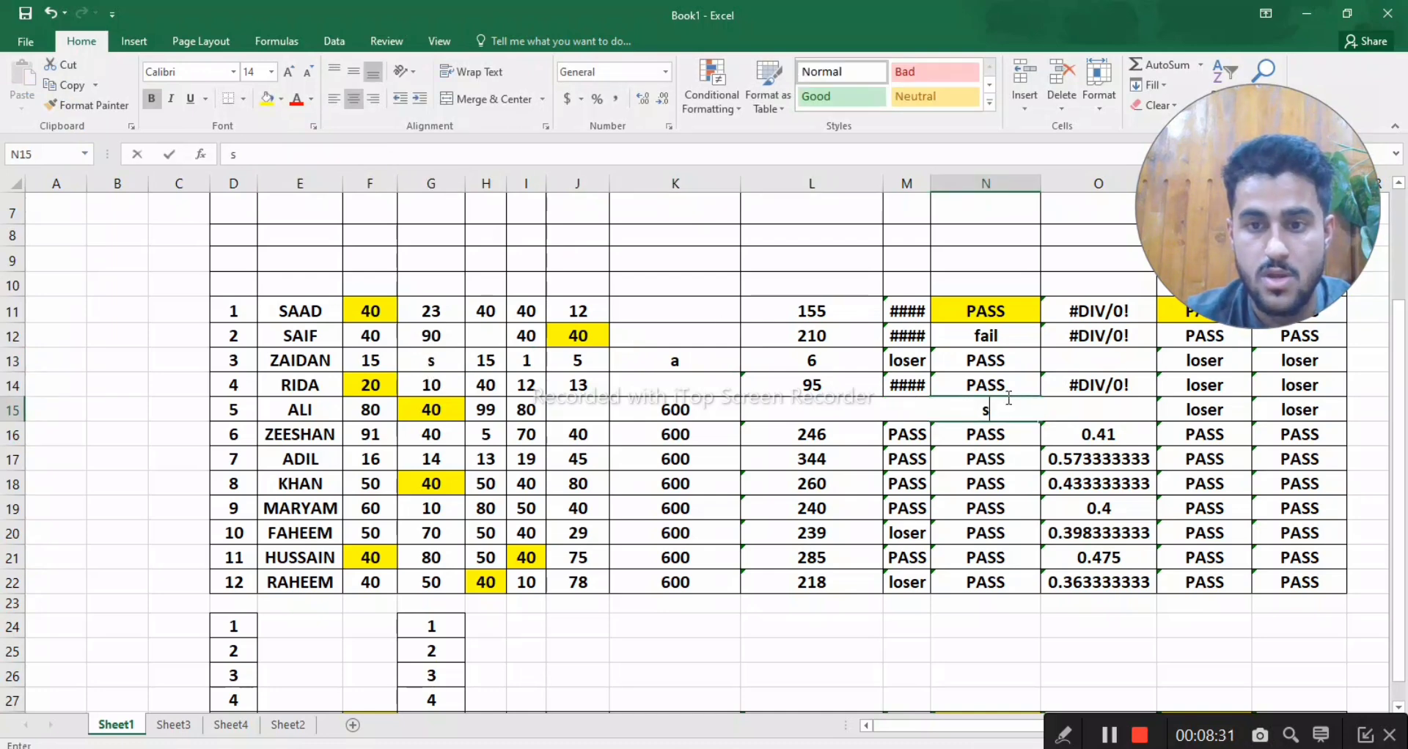
left_click(704, 272)
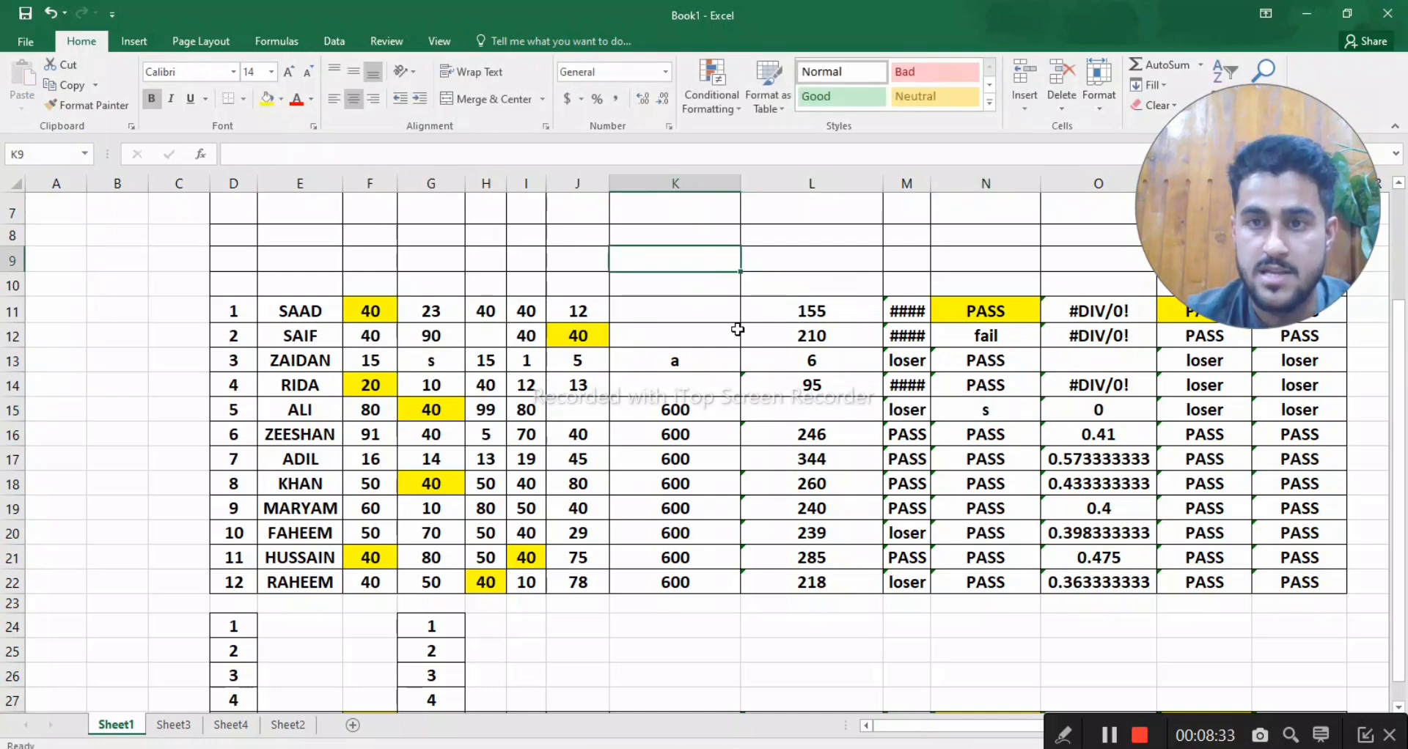
- Turn on the Locked protection setting for cells D11:K22
left_click_drag(235, 310, 668, 573)
right_click(668, 573)
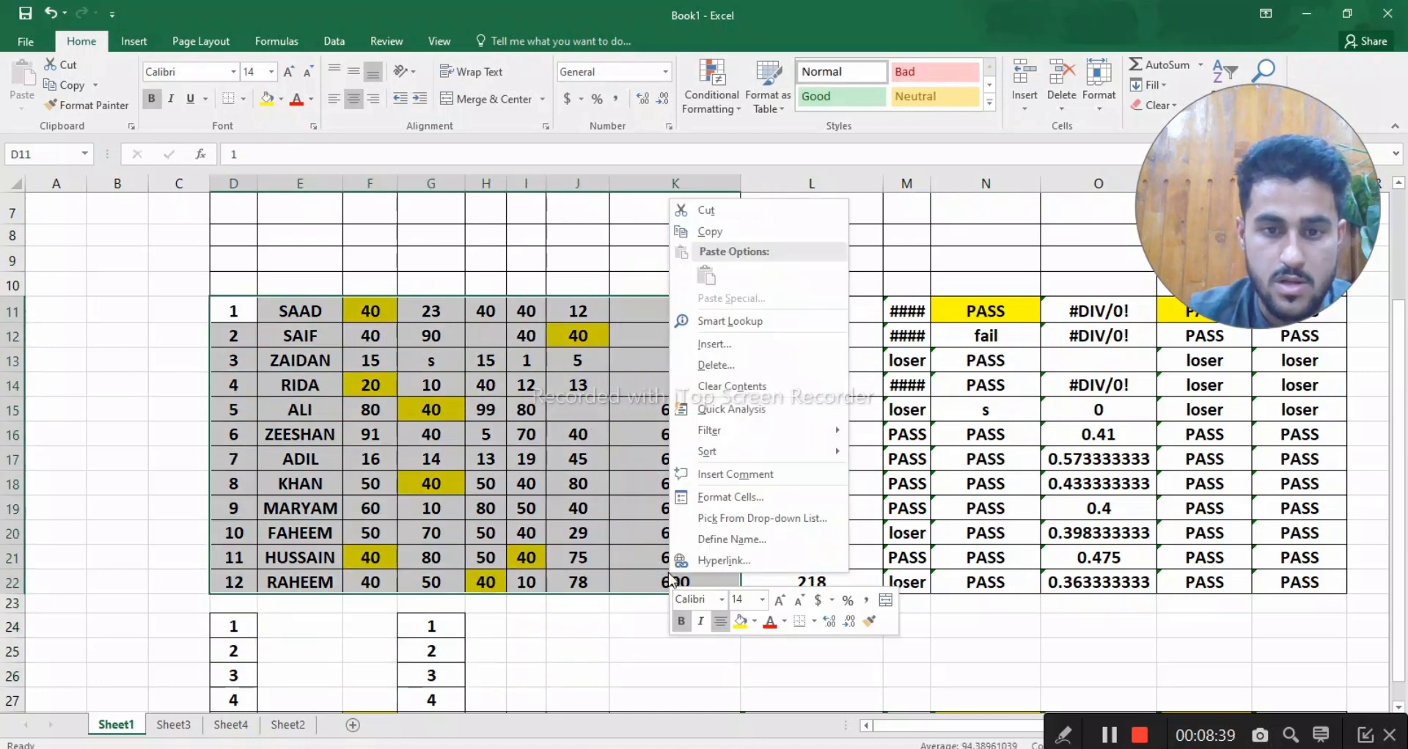
left_click(719, 497)
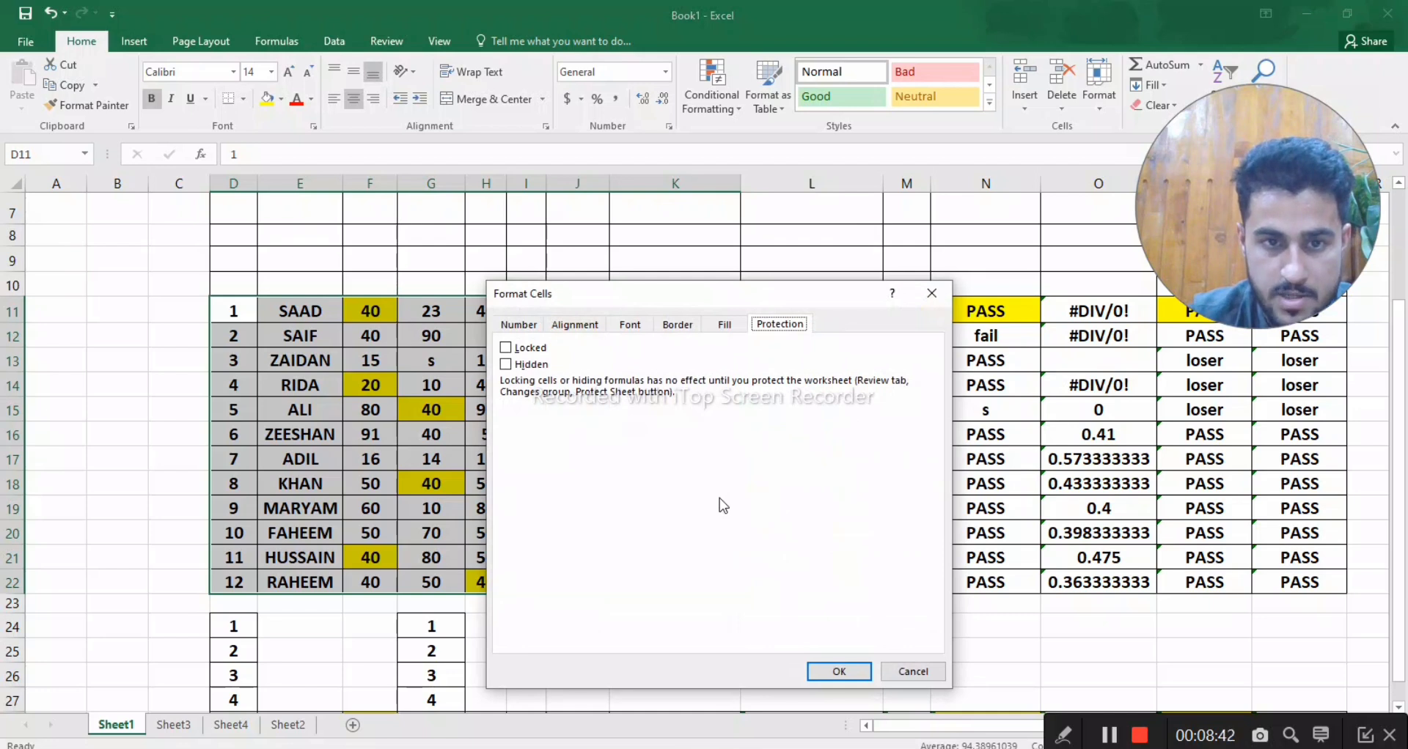
left_click(513, 352)
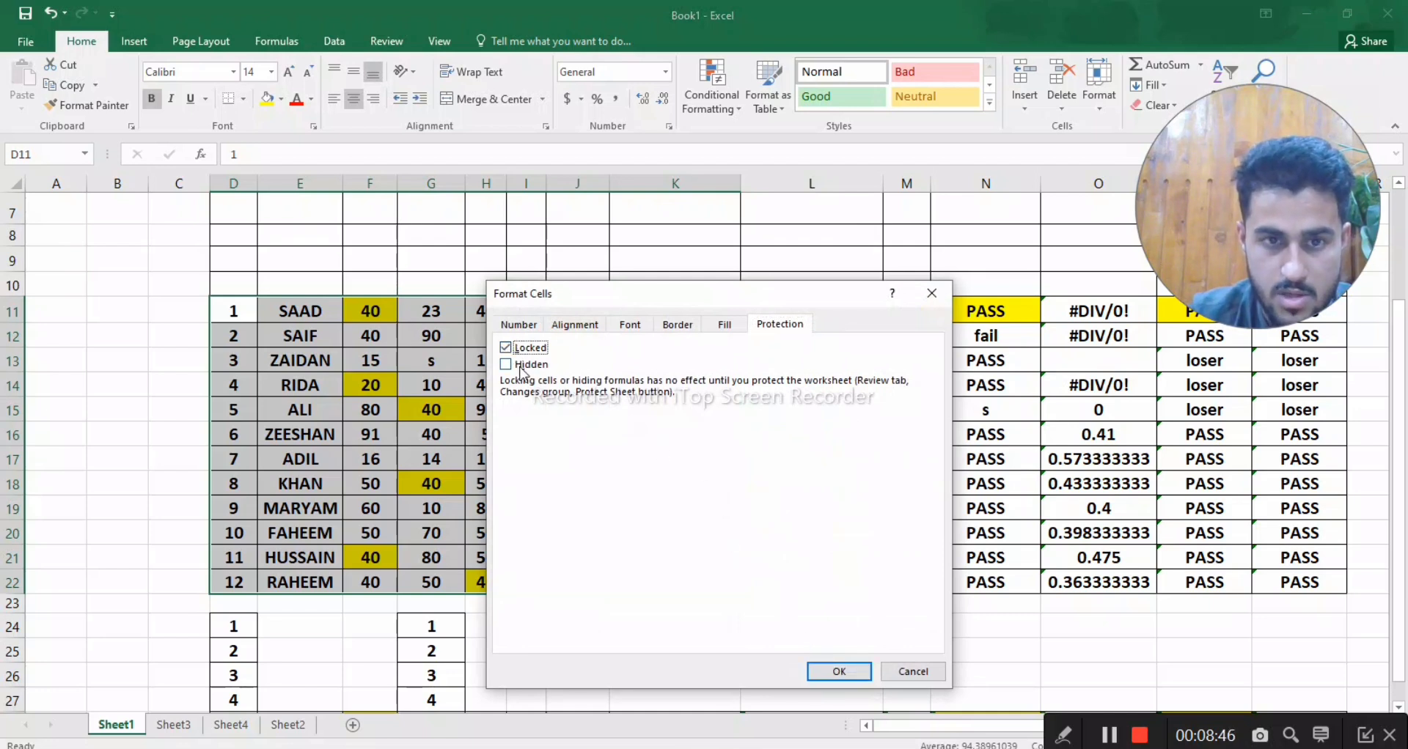
left_click(836, 670)
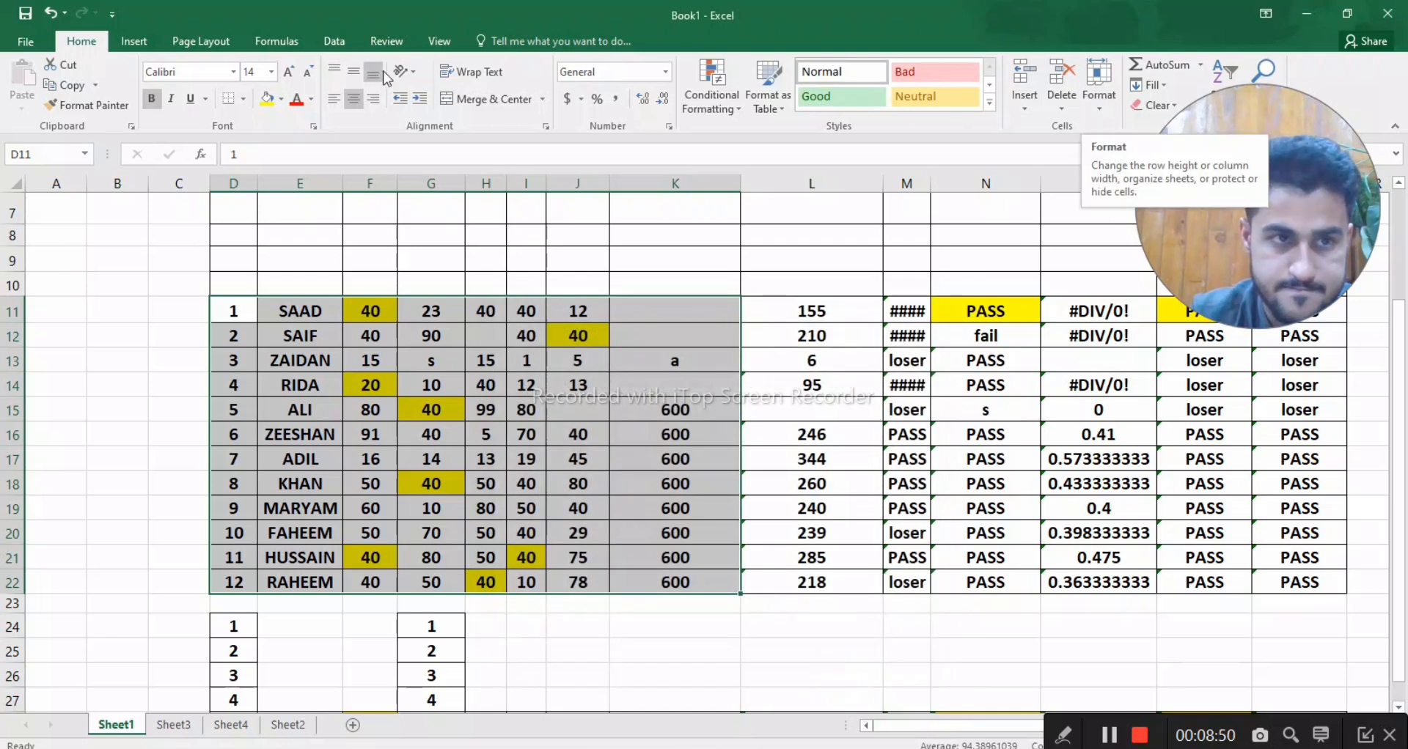
- Save the workbook, and turn off the Locked protection setting for cells D11:K22
left_click(26, 15)
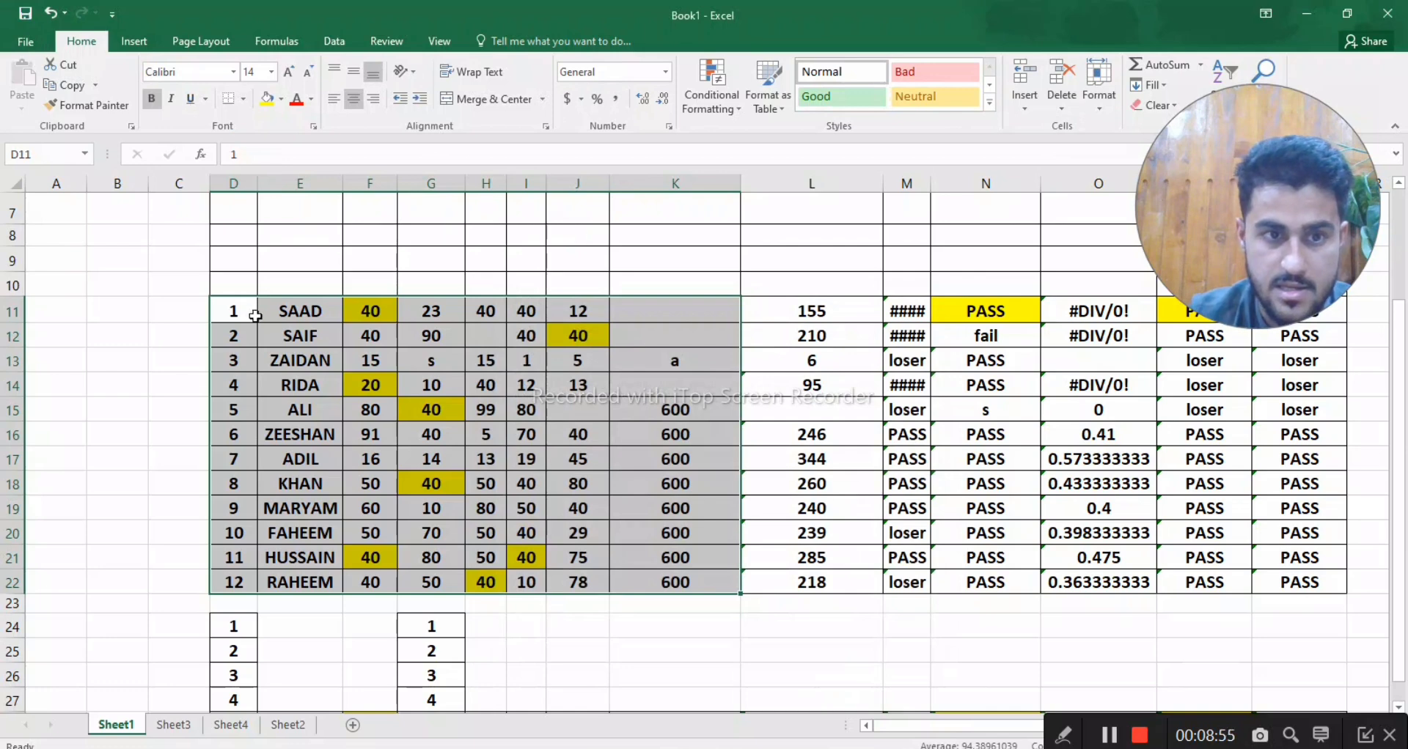
left_click(233, 314)
left_click_drag(233, 314, 670, 594)
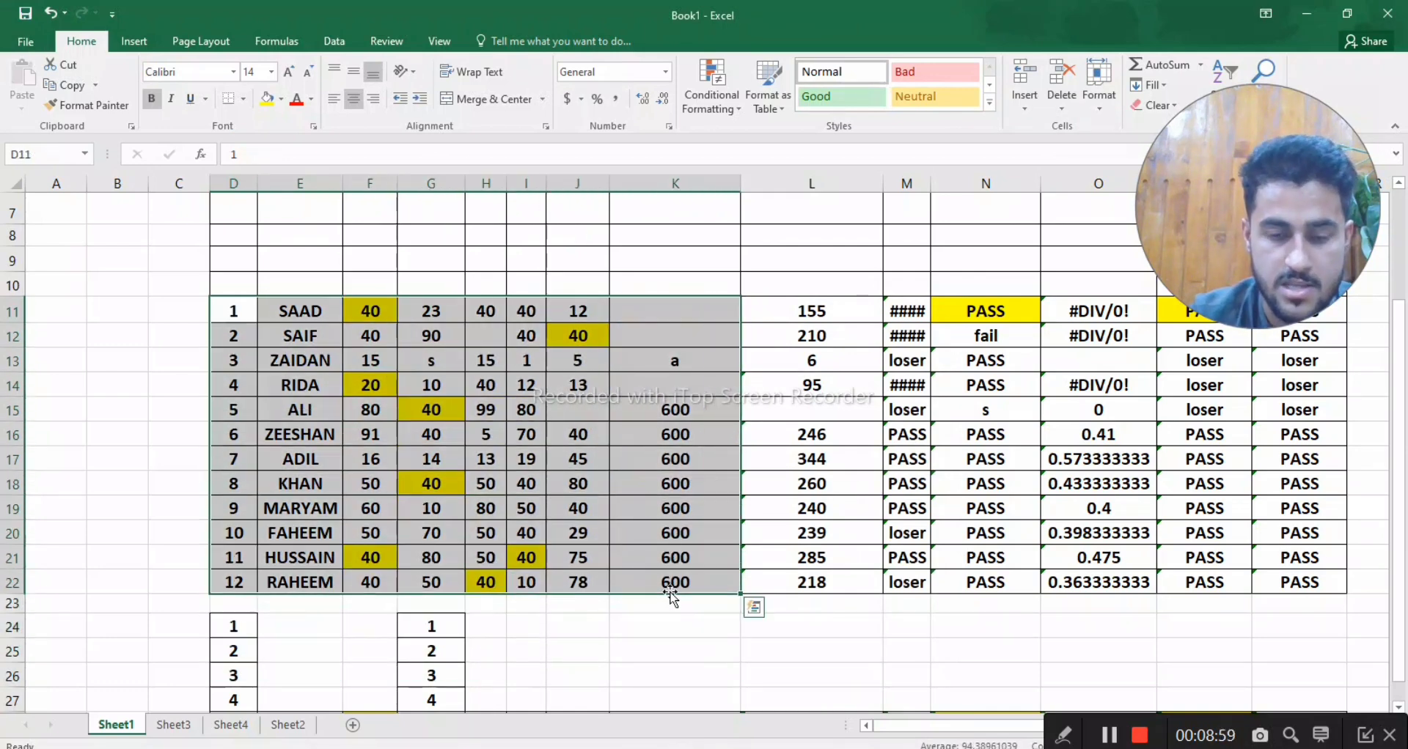
right_click(720, 585)
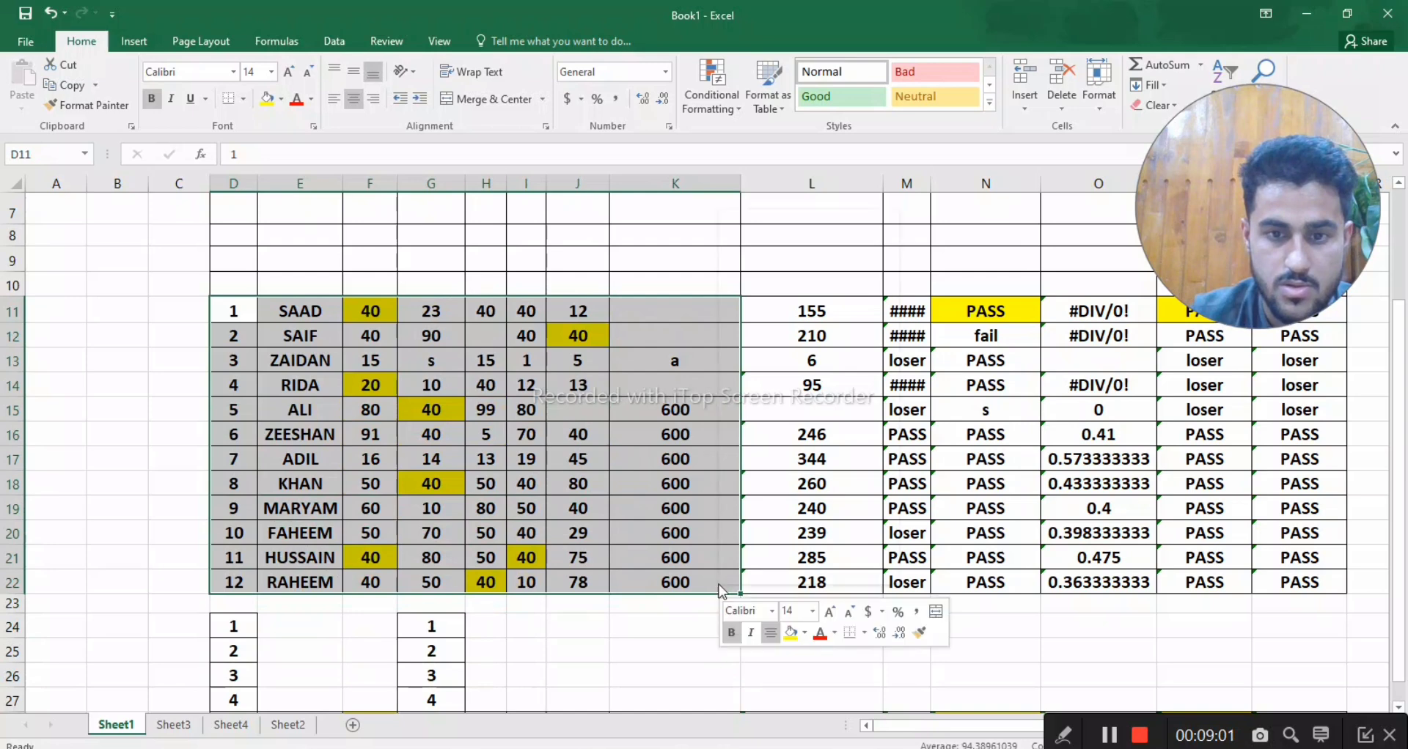
left_click(774, 509)
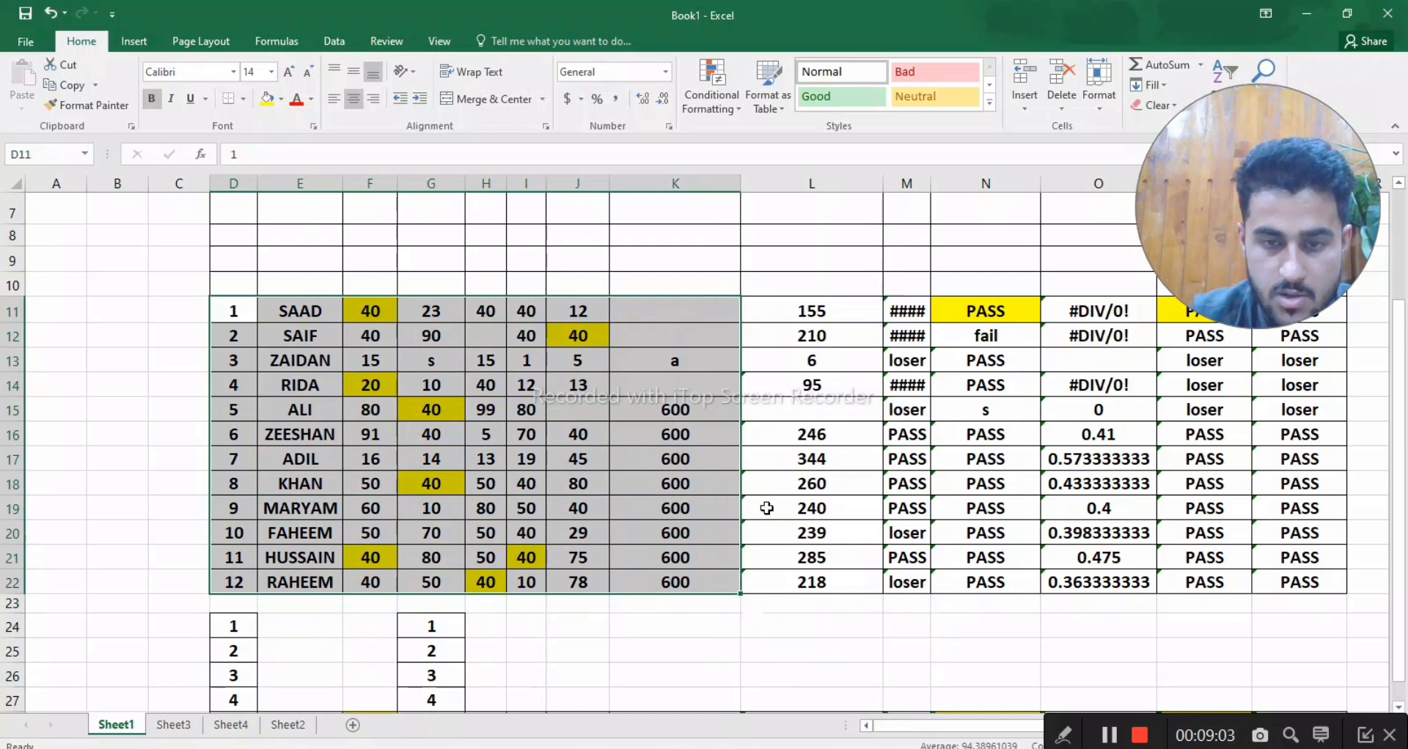
left_click(555, 358)
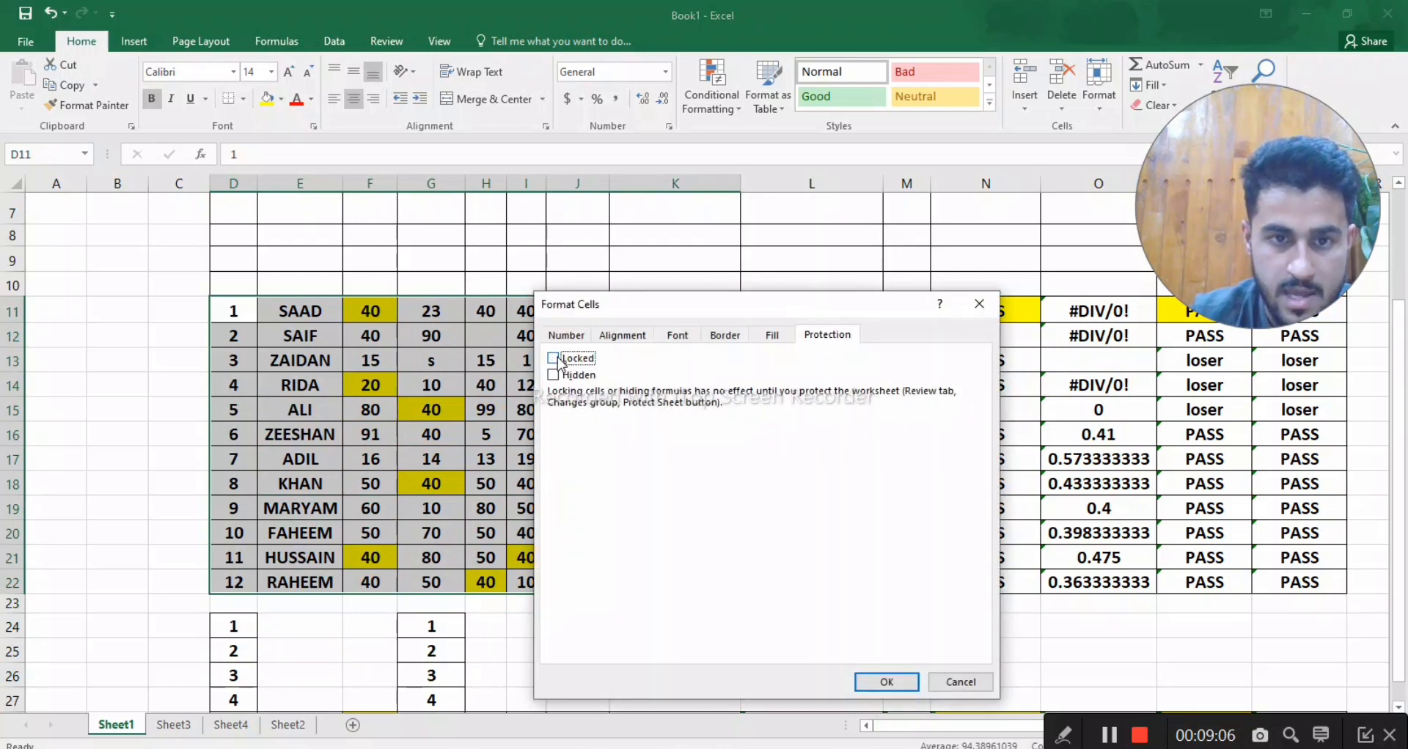
left_click(876, 686)
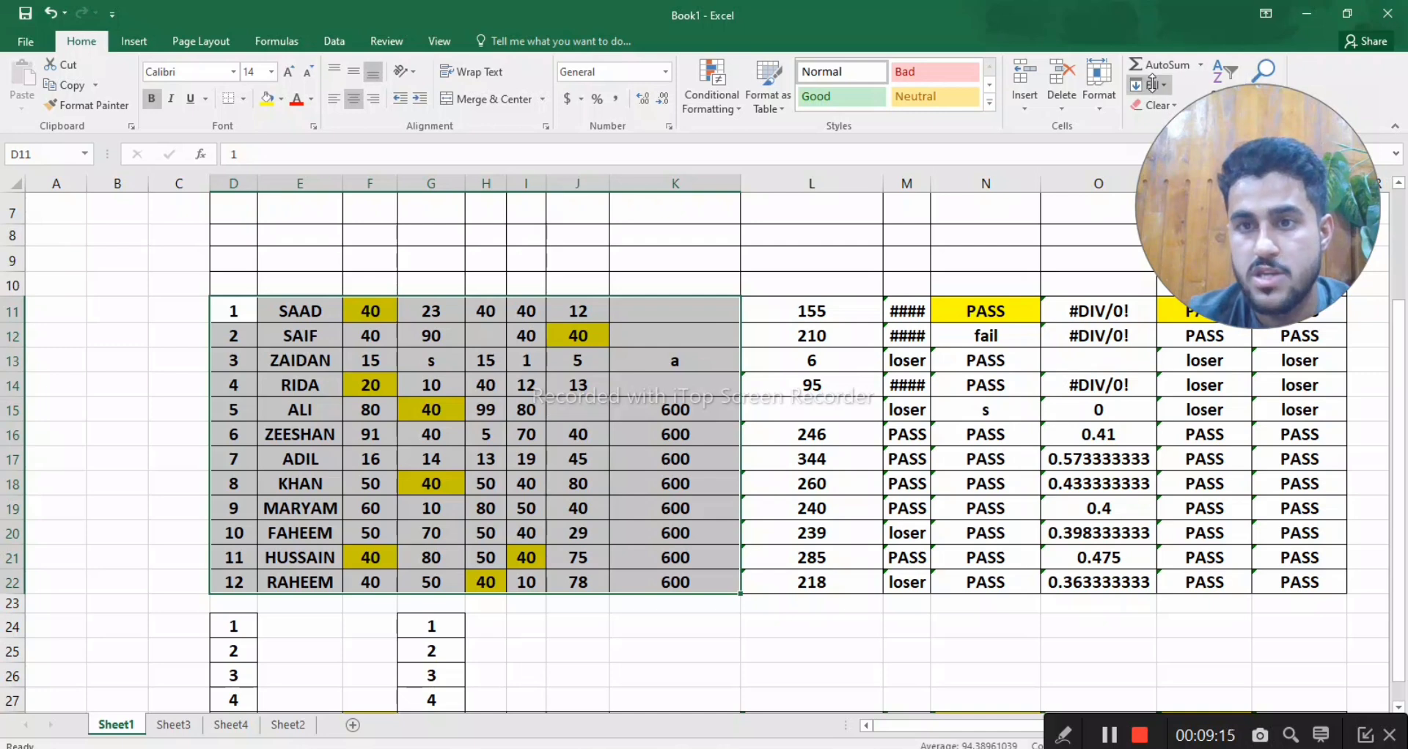
- Protect Sheet1 with an unprotect password, re-entering it for confirmation and allowing only selection of locked and unlocked cells
left_click(1112, 93)
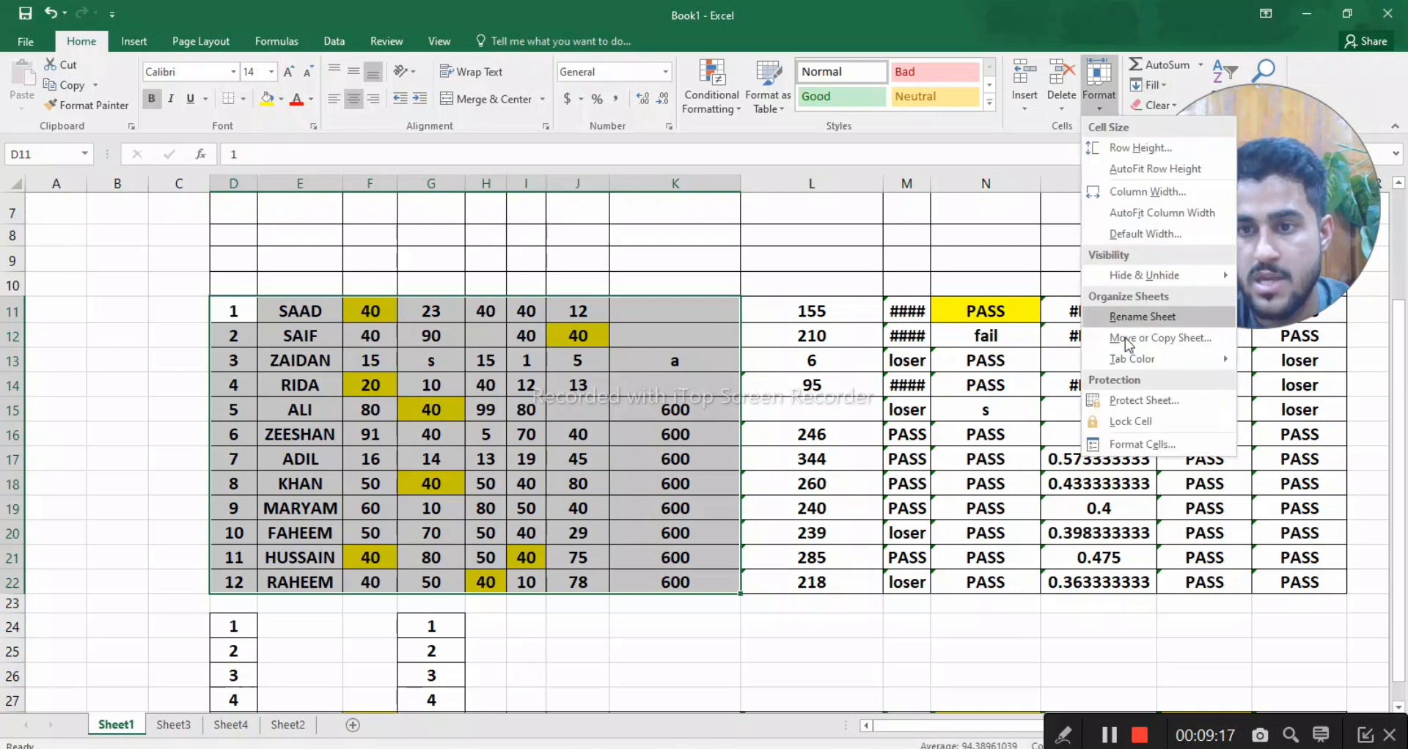
left_click(1137, 402)
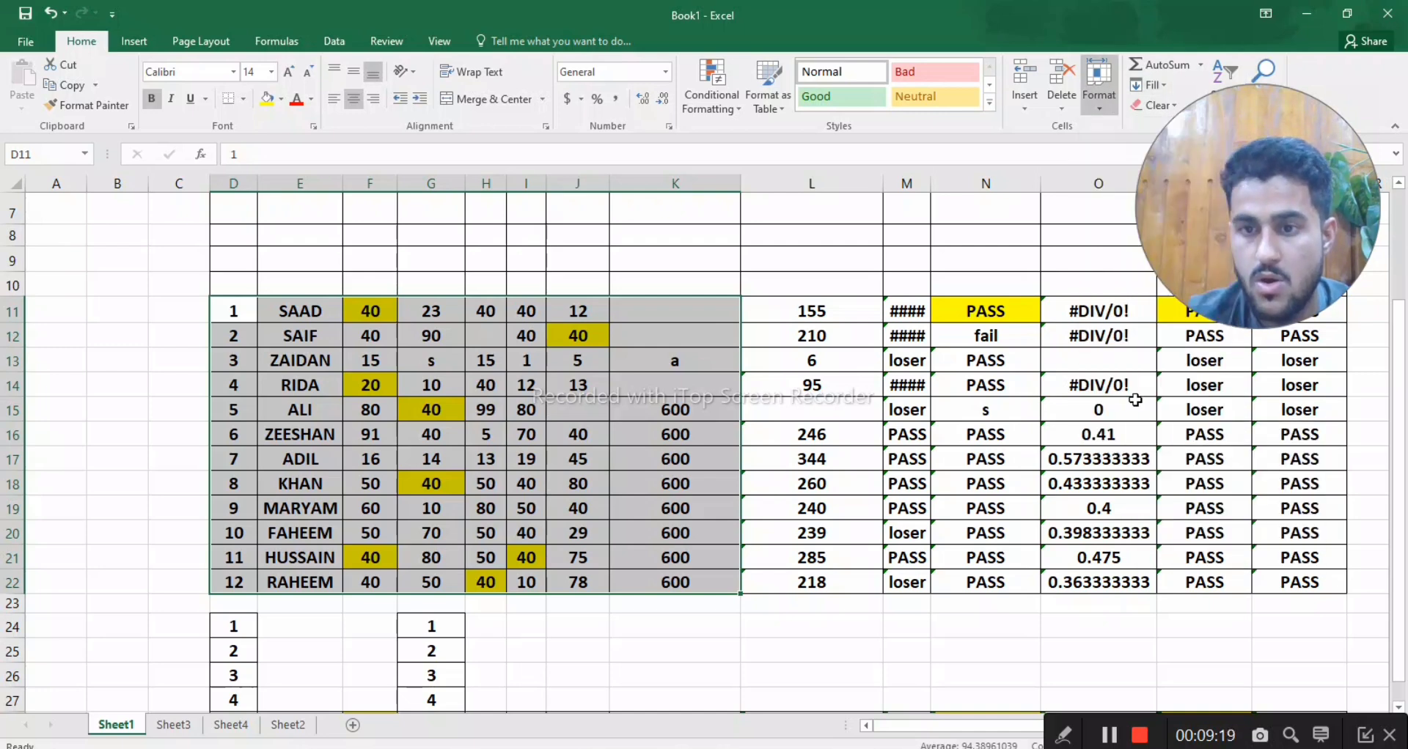
type("12")
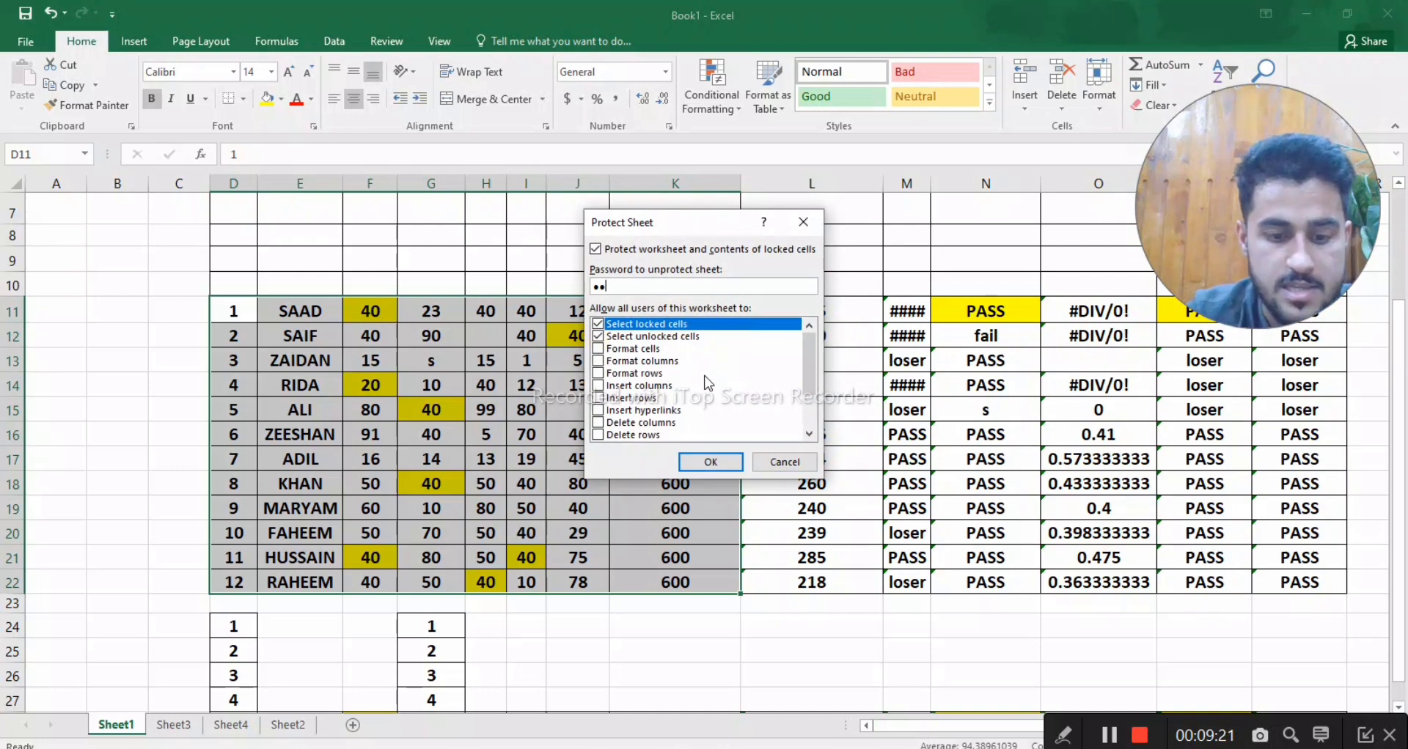
type("3")
key("Return")
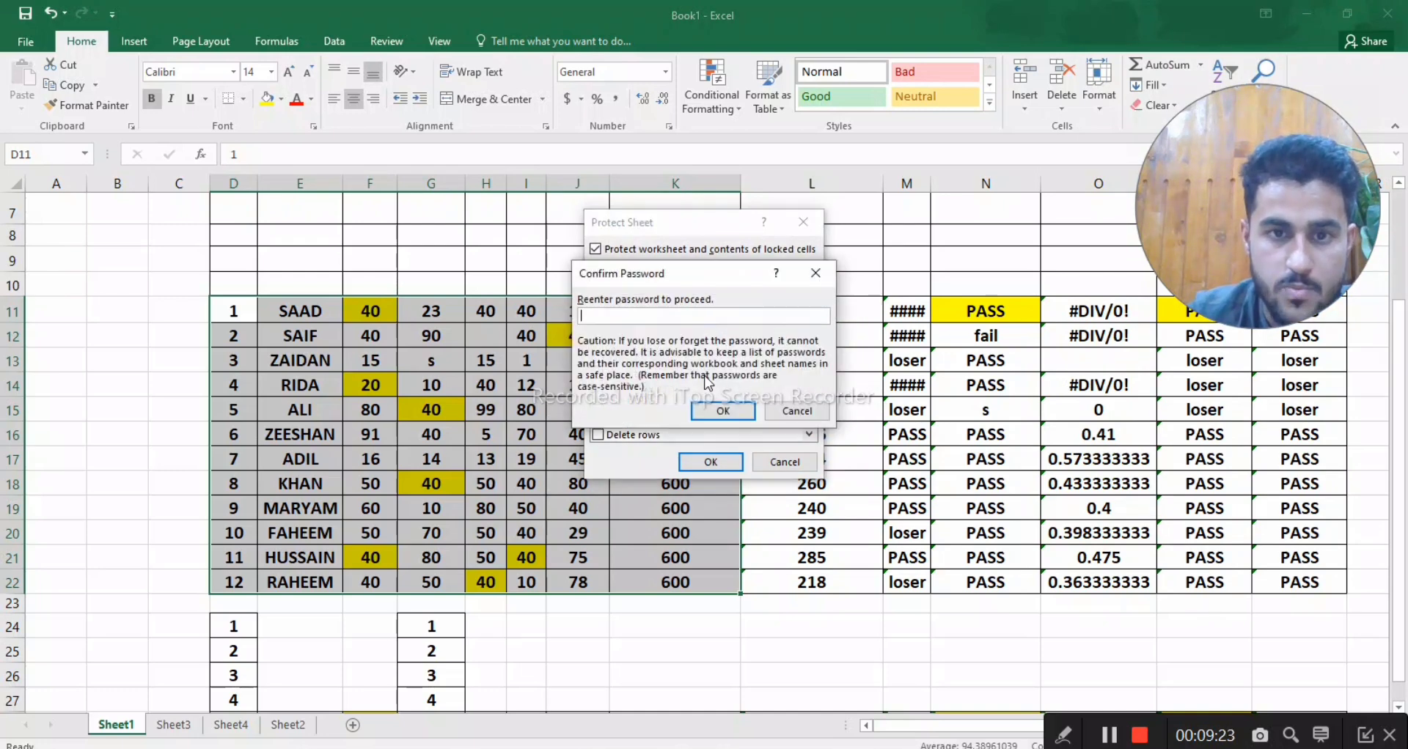
type("123")
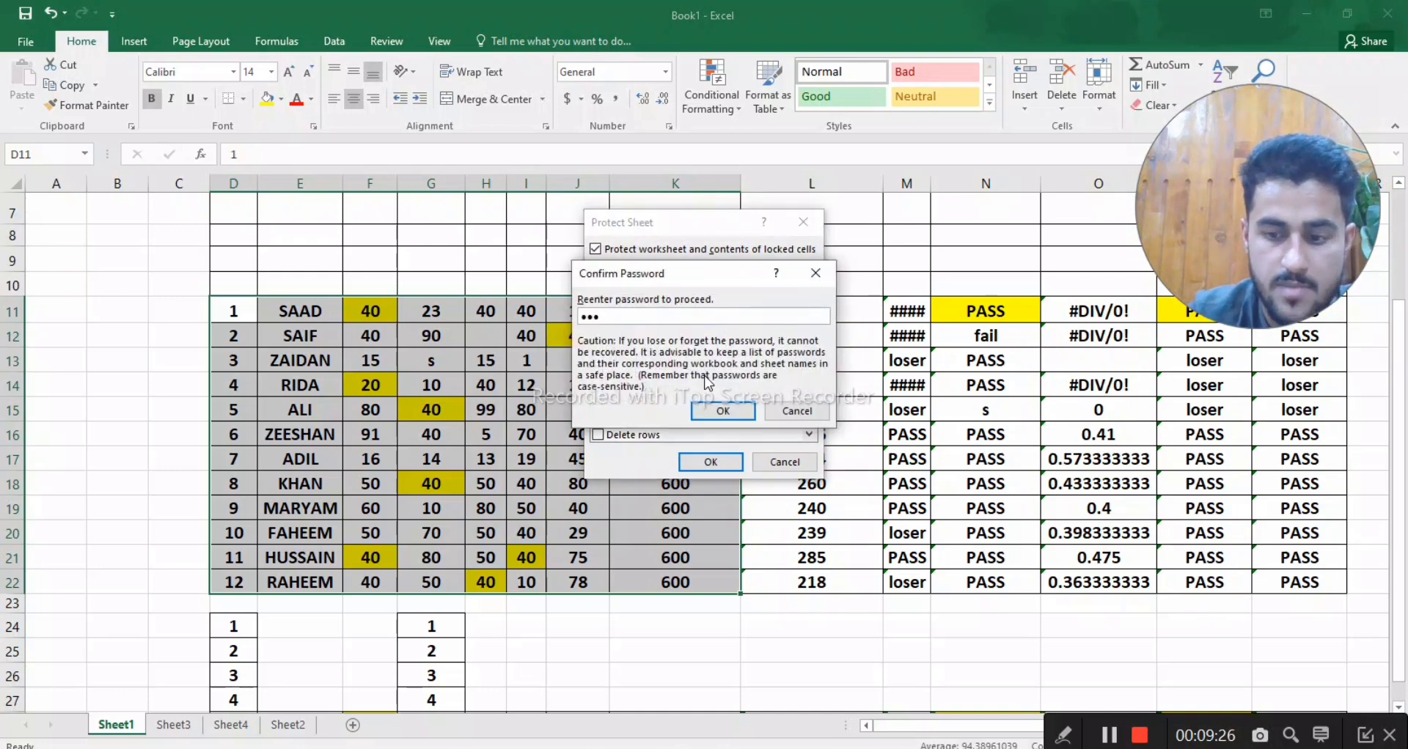
key("Return")
- Test editing on the protected sheet by entering "s" in cells L13 and I14
left_click(810, 364)
left_click(811, 364)
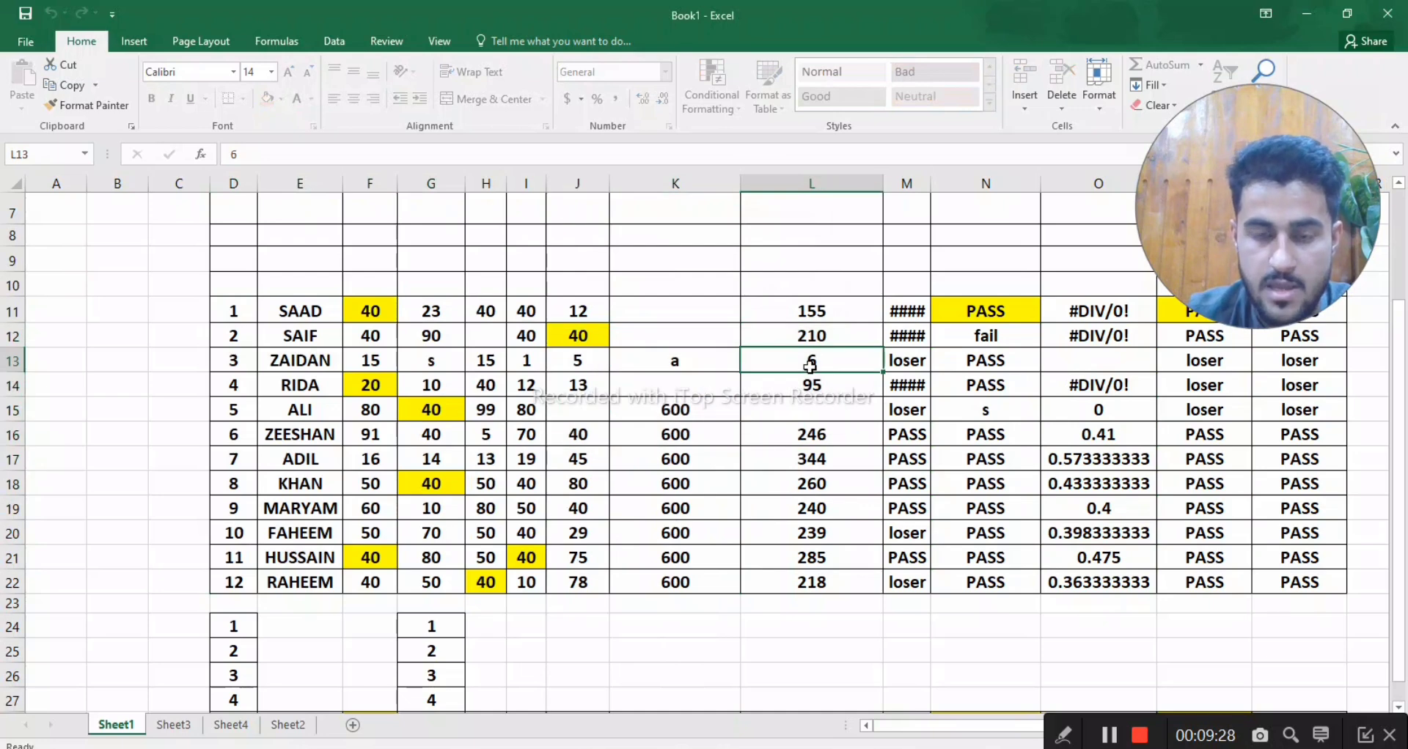
type("s")
left_click(527, 385)
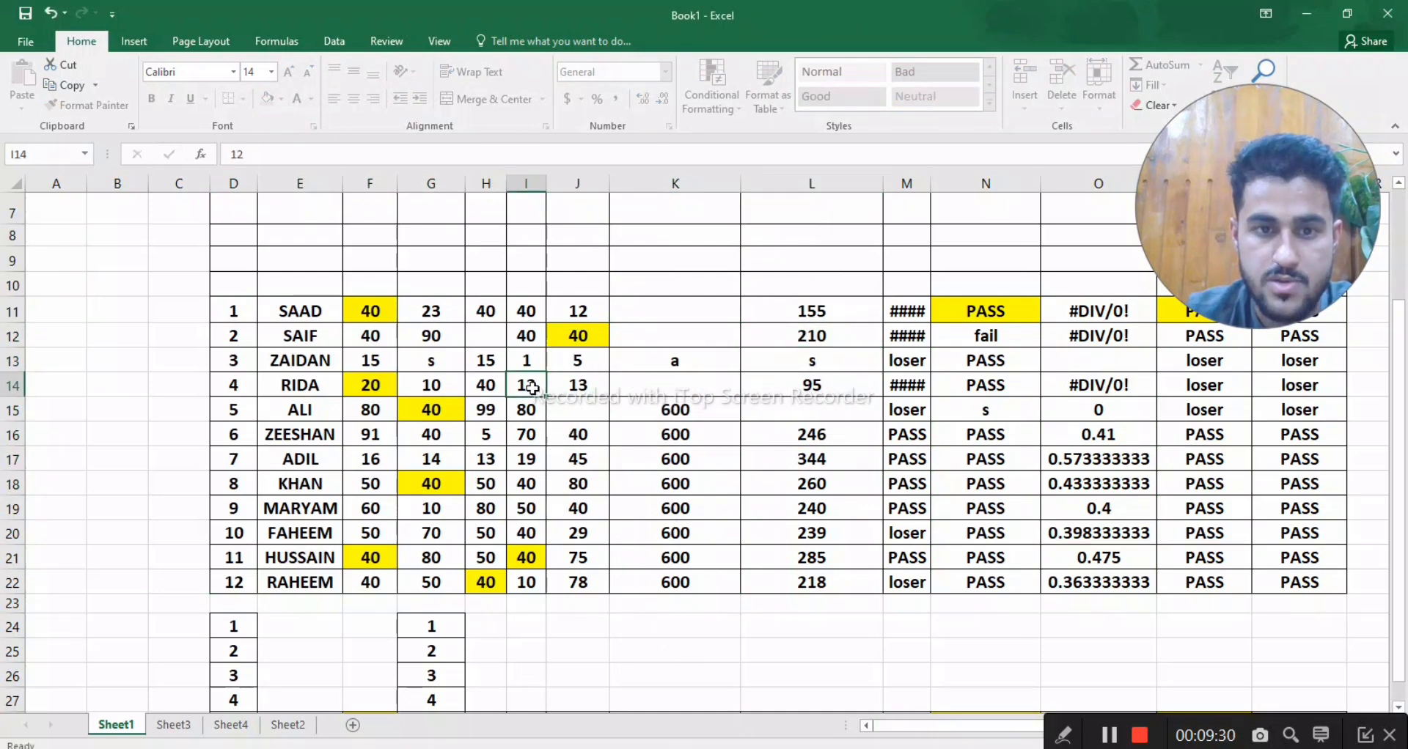
type("s")
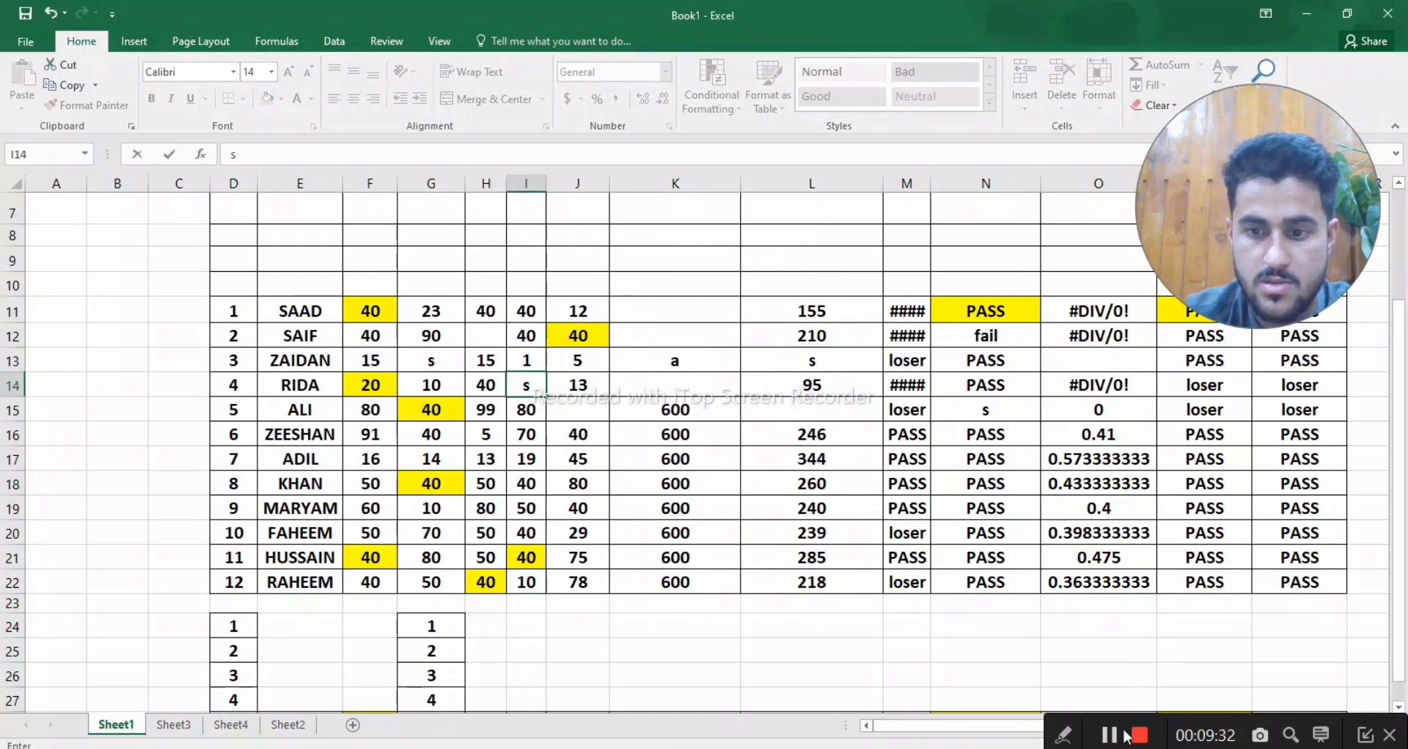
- Turn on the Locked protection setting for cells L12:Q22
left_click_drag(233, 311, 675, 582)
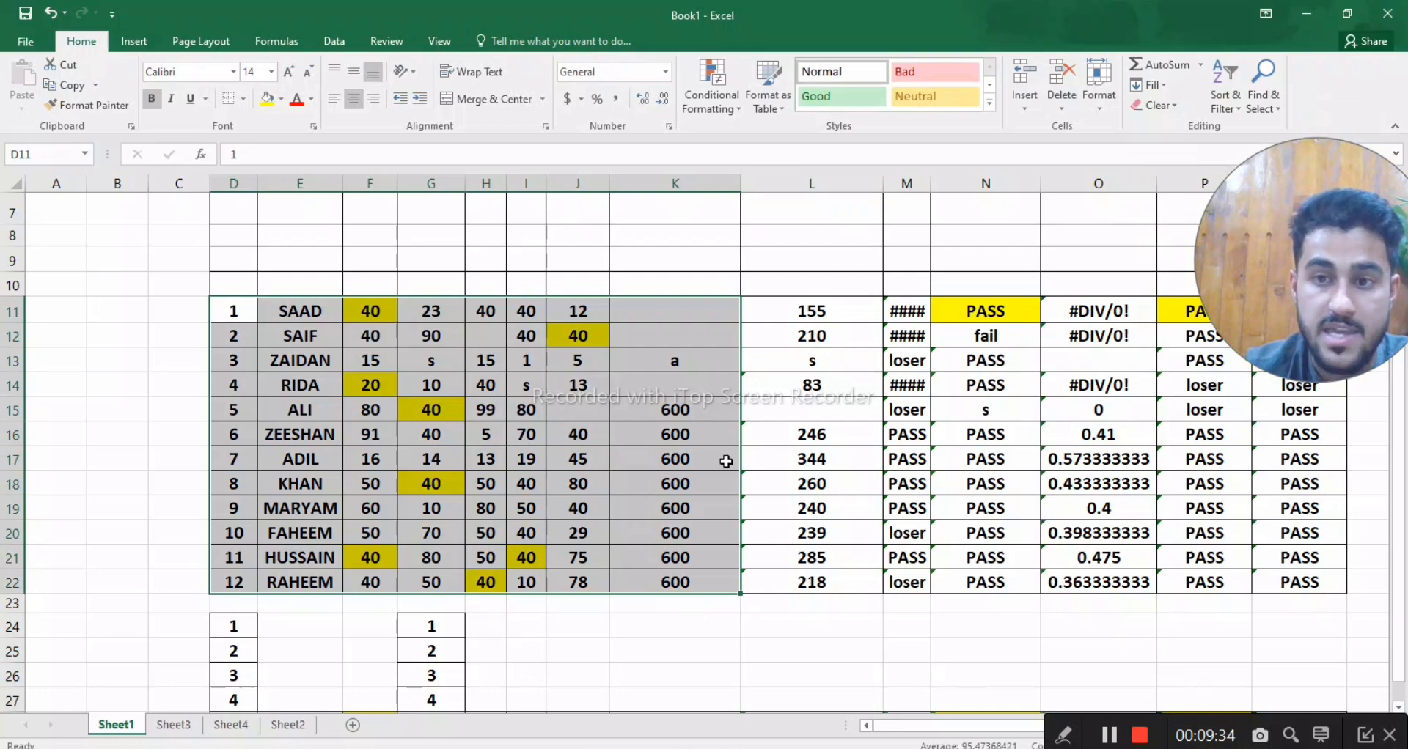
left_click_drag(876, 330, 1294, 585)
right_click(1294, 584)
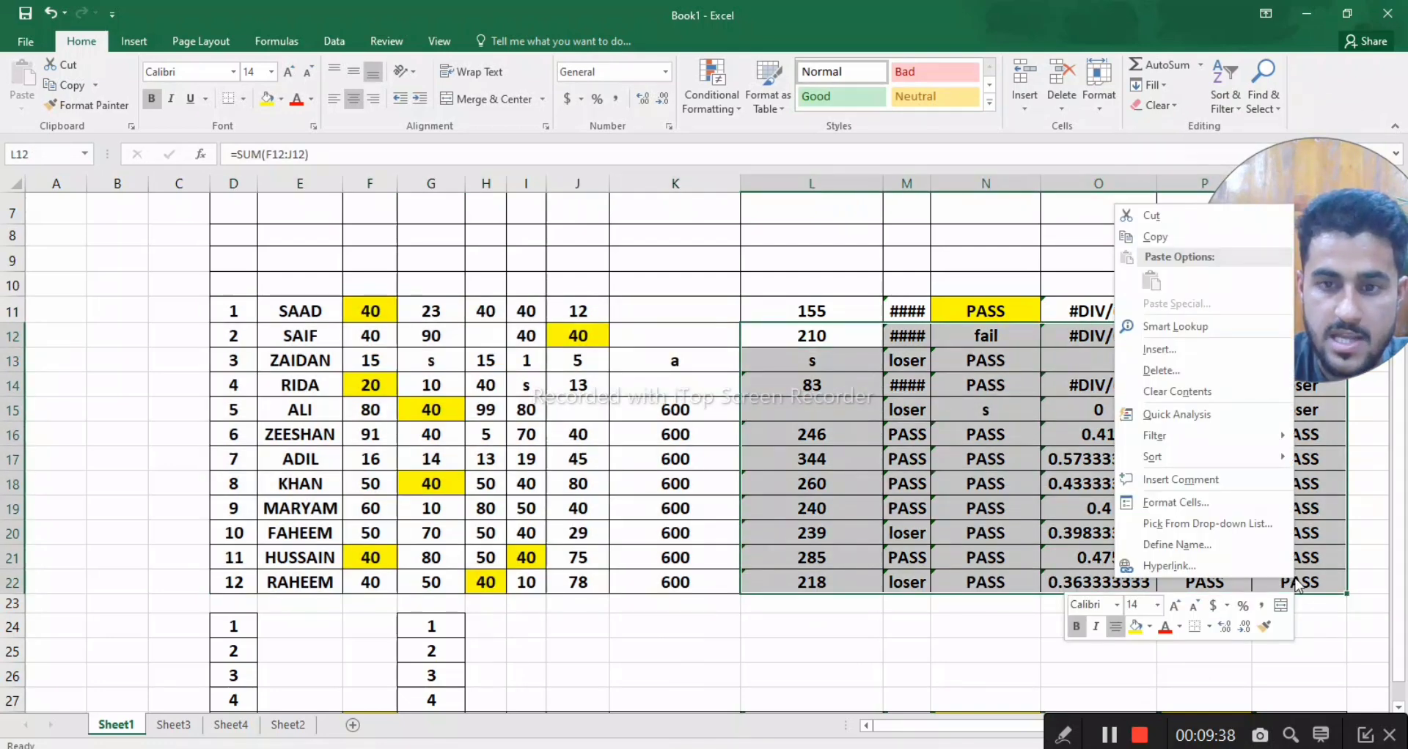
left_click(1176, 503)
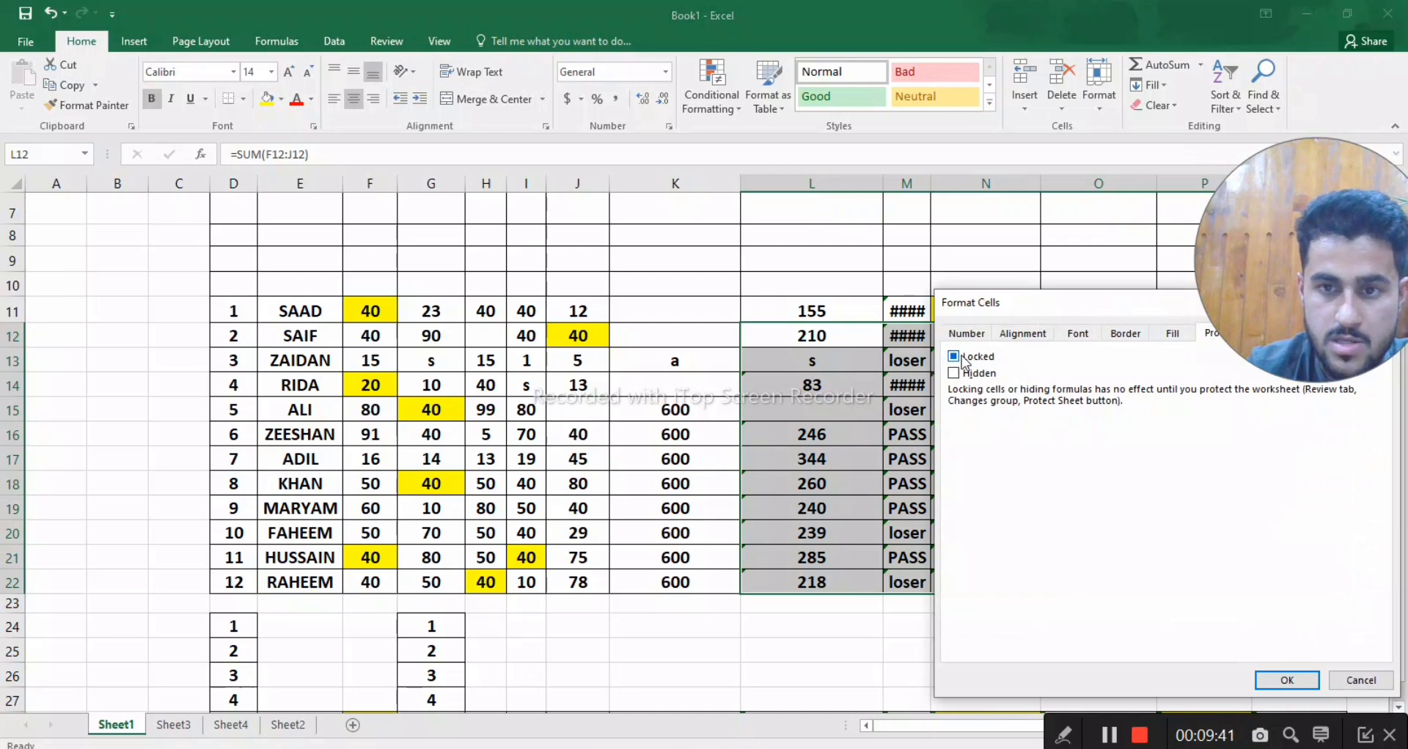
left_click(965, 356)
left_click(1287, 681)
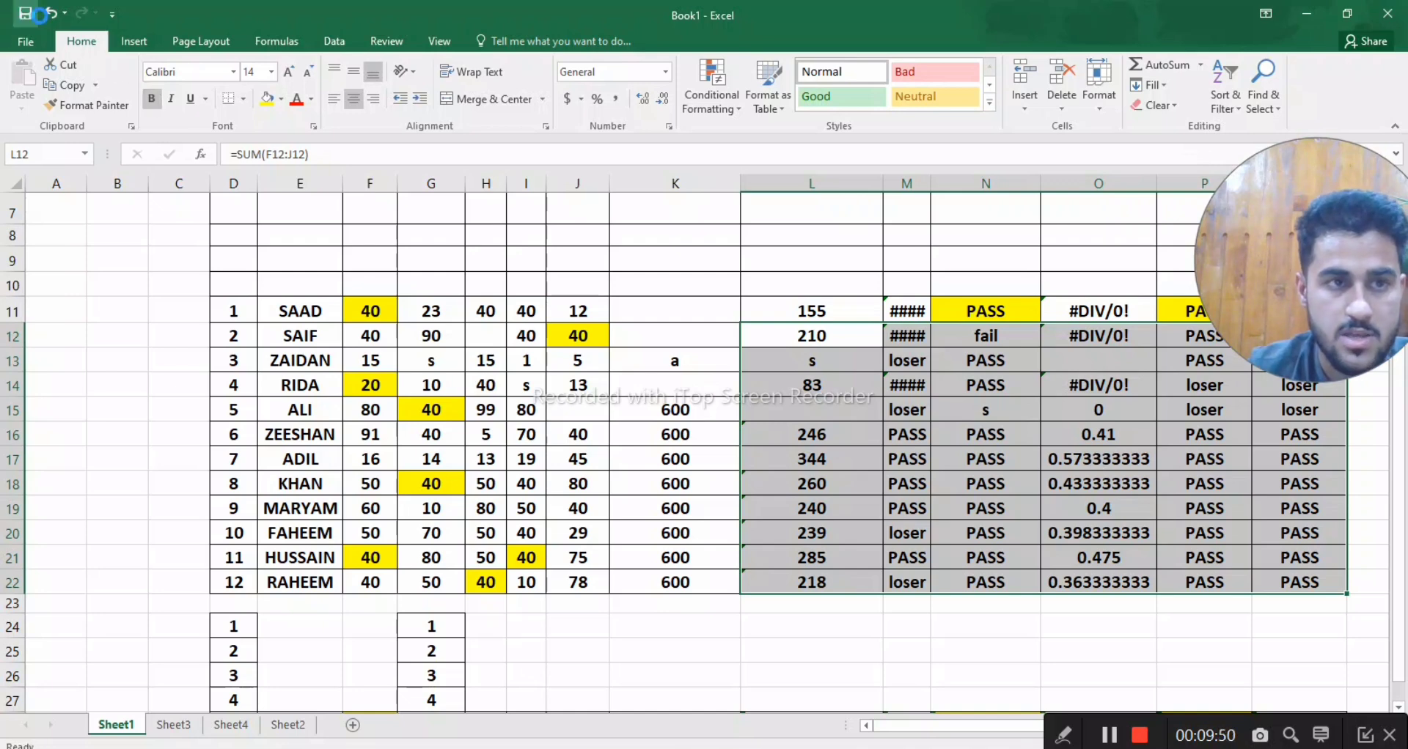
- Protect Sheet1 again by entering and confirming the unprotect password, keeping the default permissions
left_click(1102, 84)
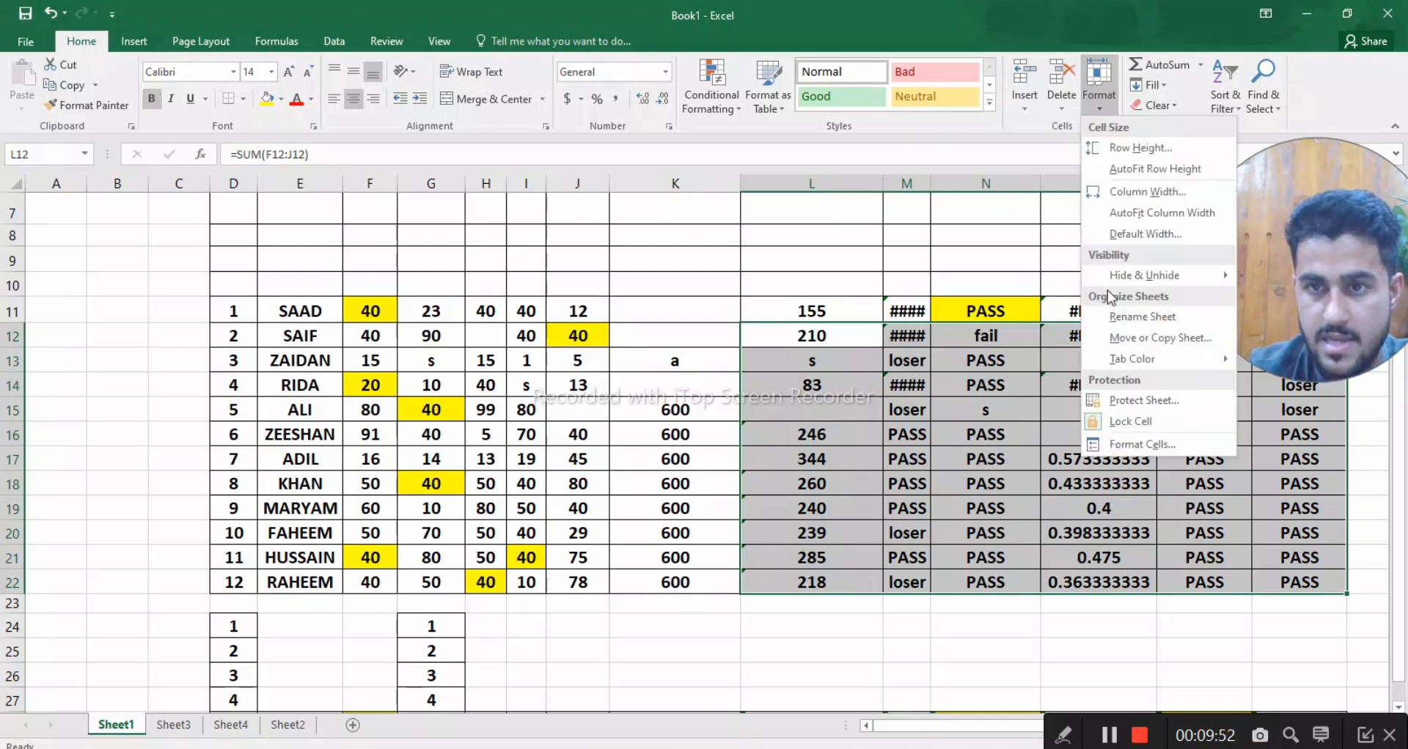
left_click(1102, 407)
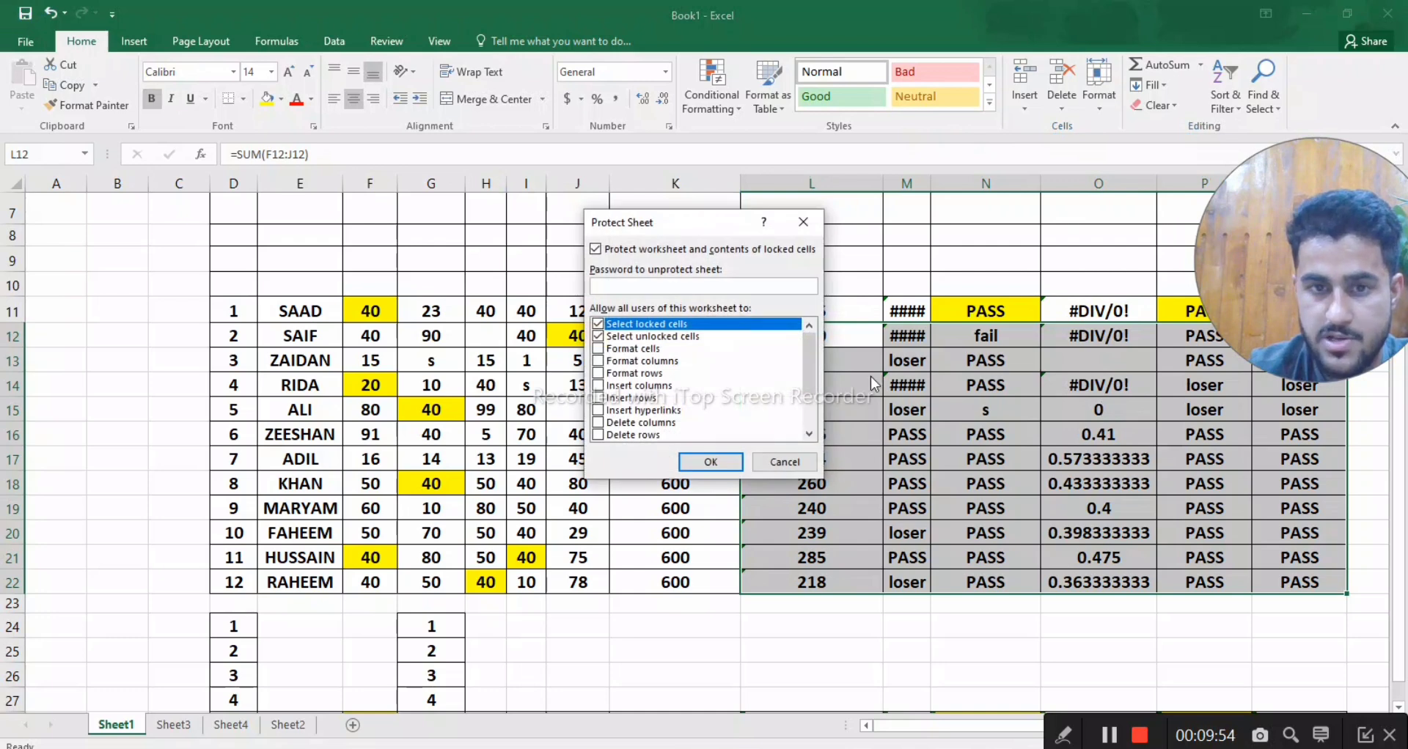
type("123")
key("Return")
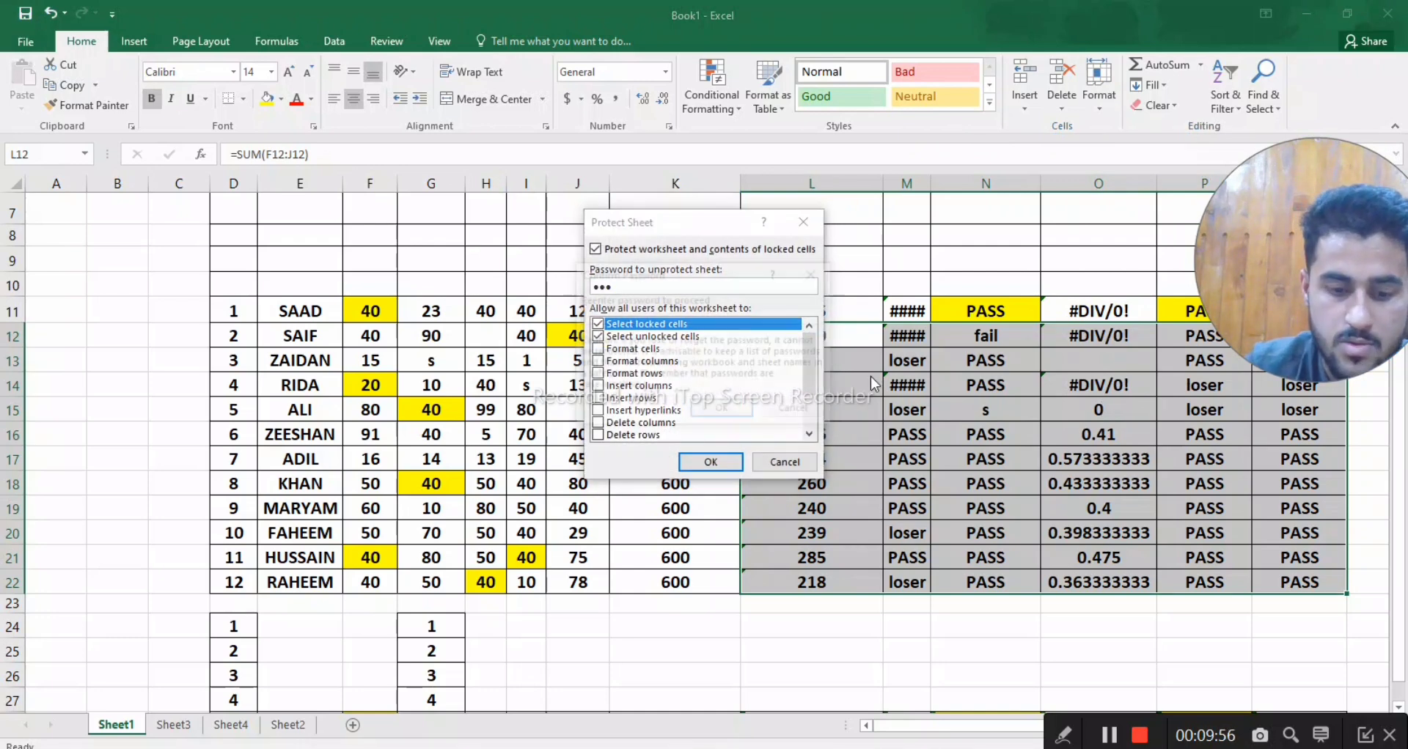
type("123")
key("Return")
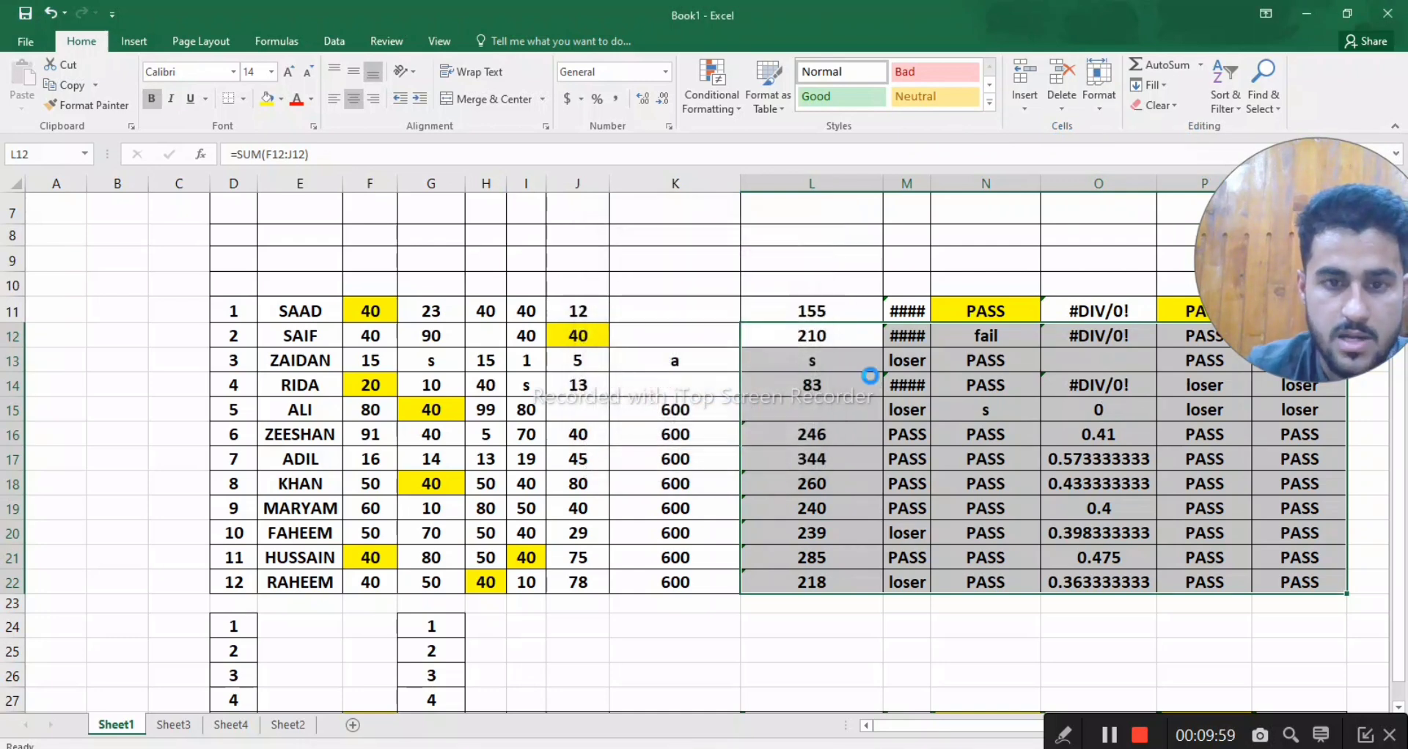
- Enter "sss" in the unlocked cell H15, and try to edit the formula in the locked cell N14
left_click(641, 406)
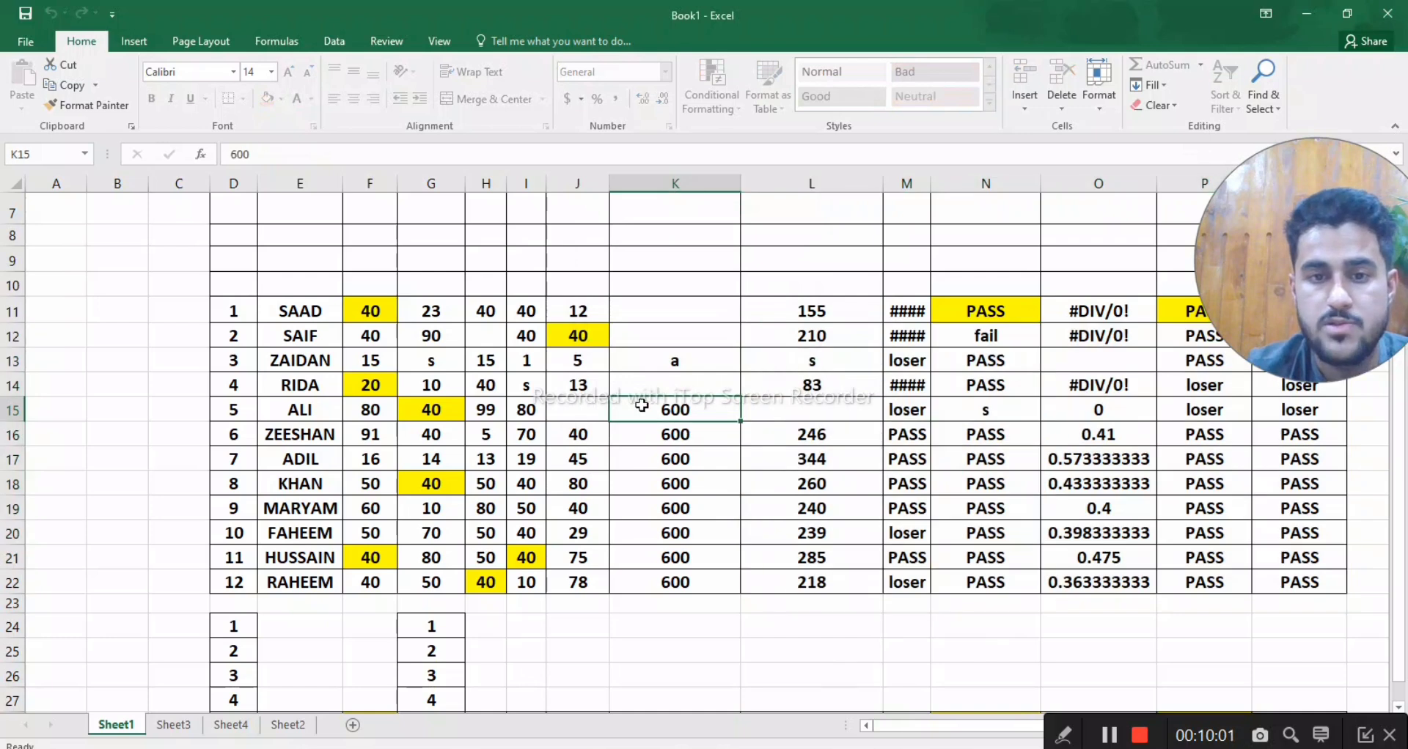
left_click(501, 412)
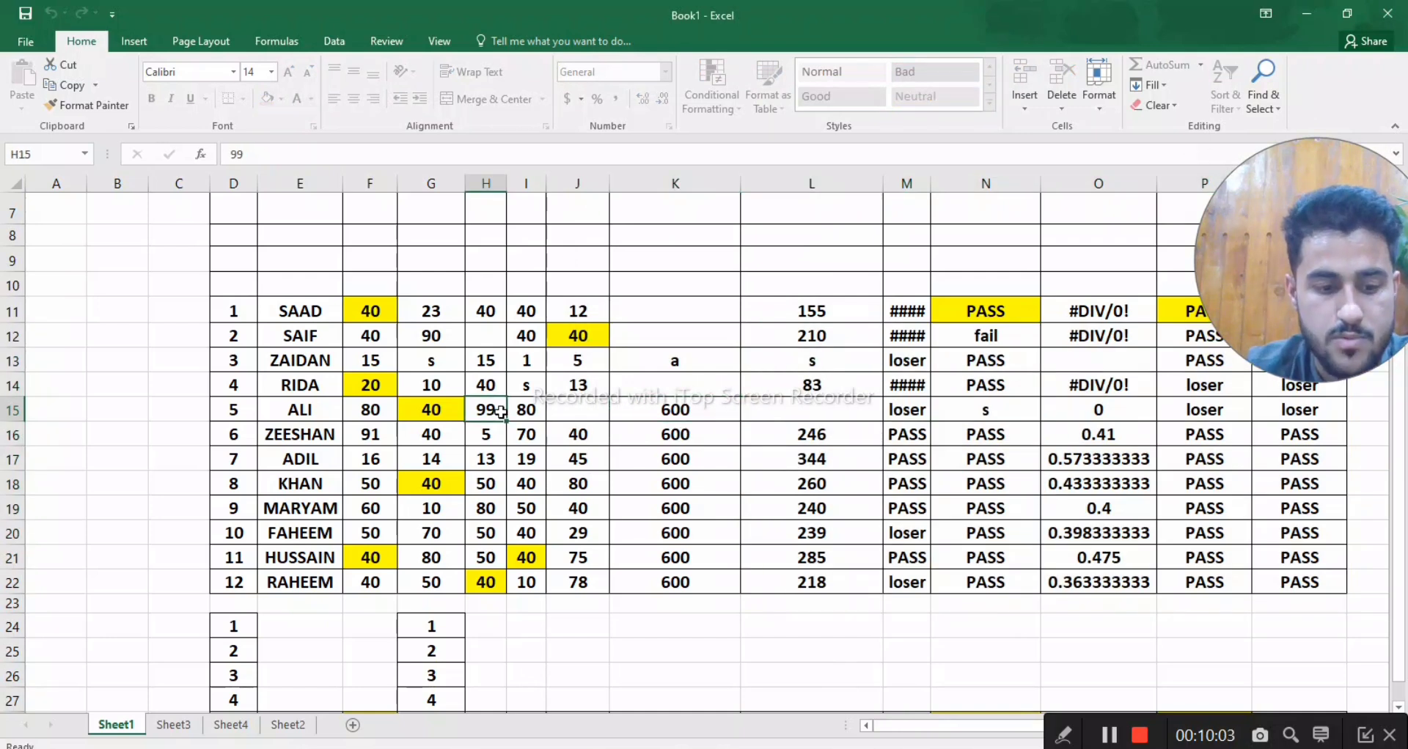
type("sss")
key("Return")
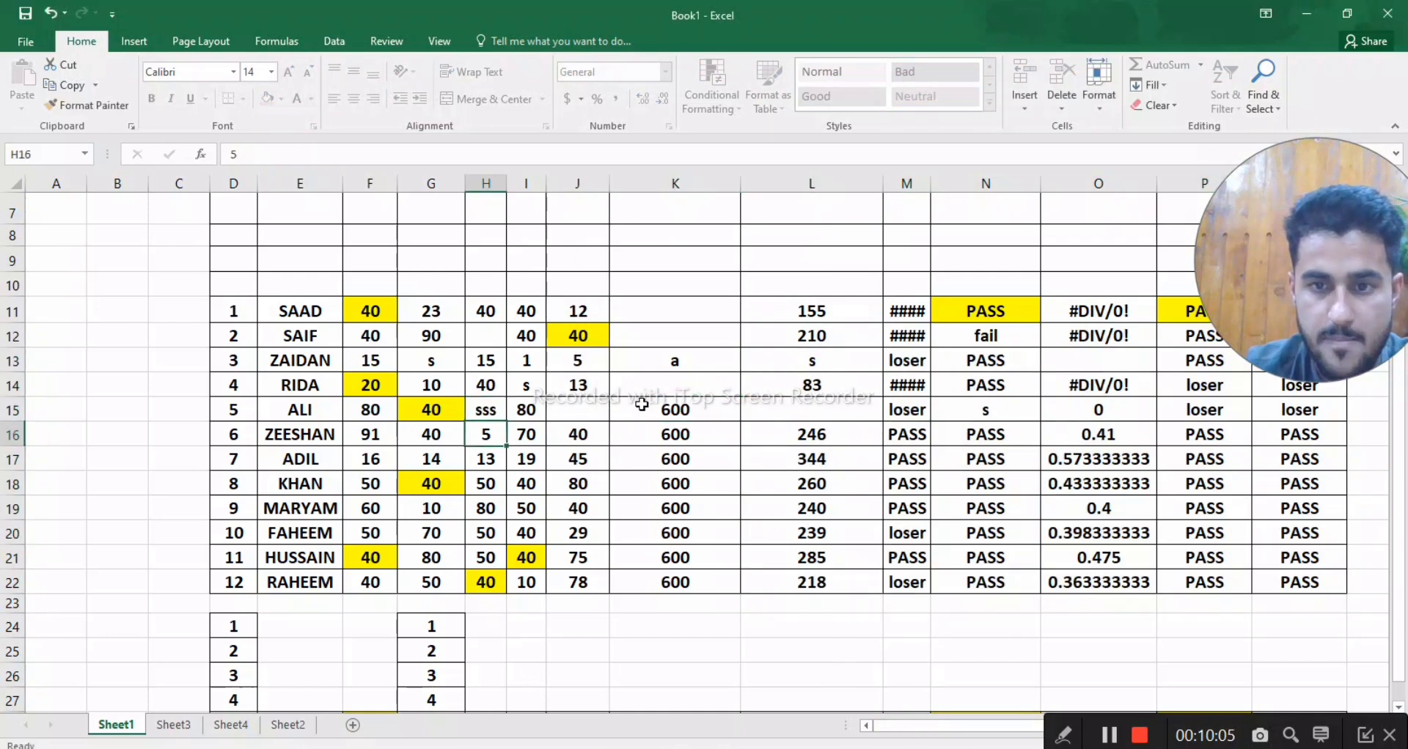
left_click(976, 393)
double_click(980, 394)
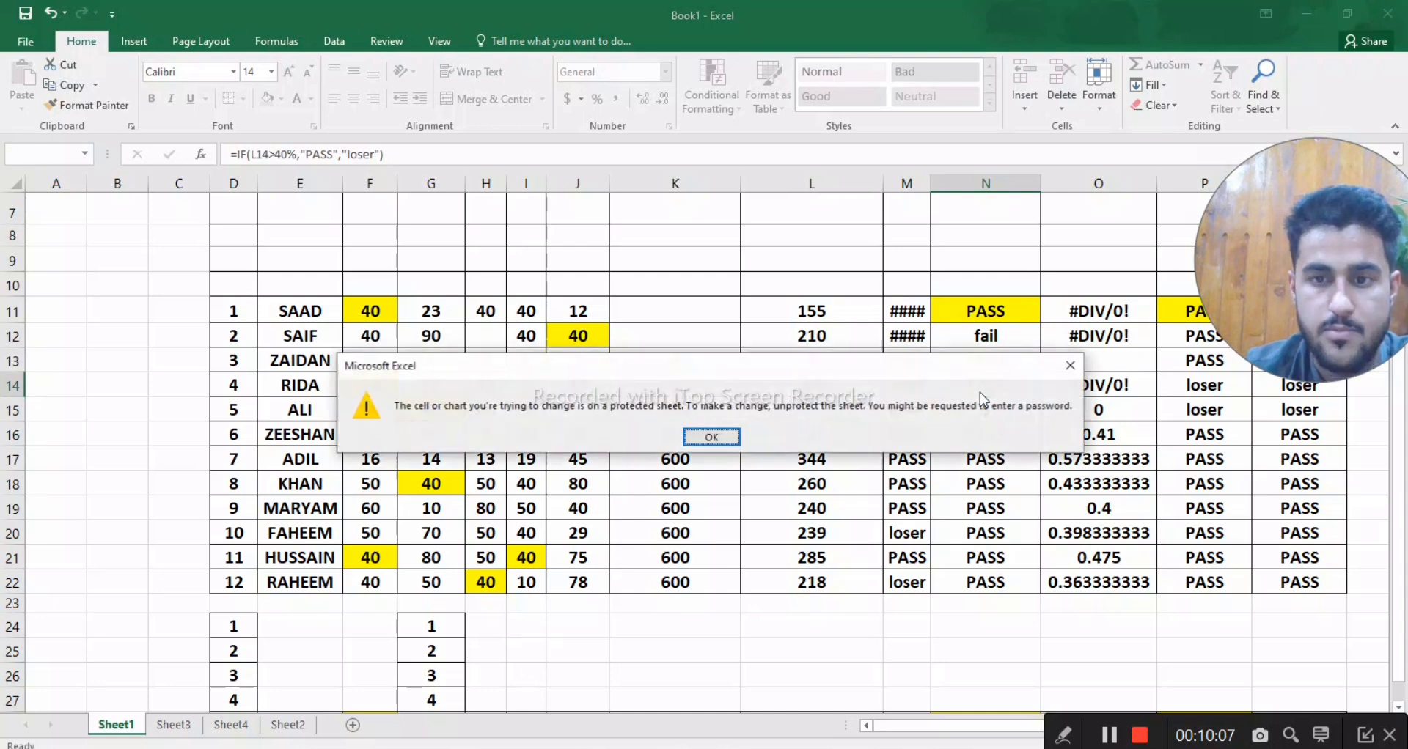
left_click(711, 437)
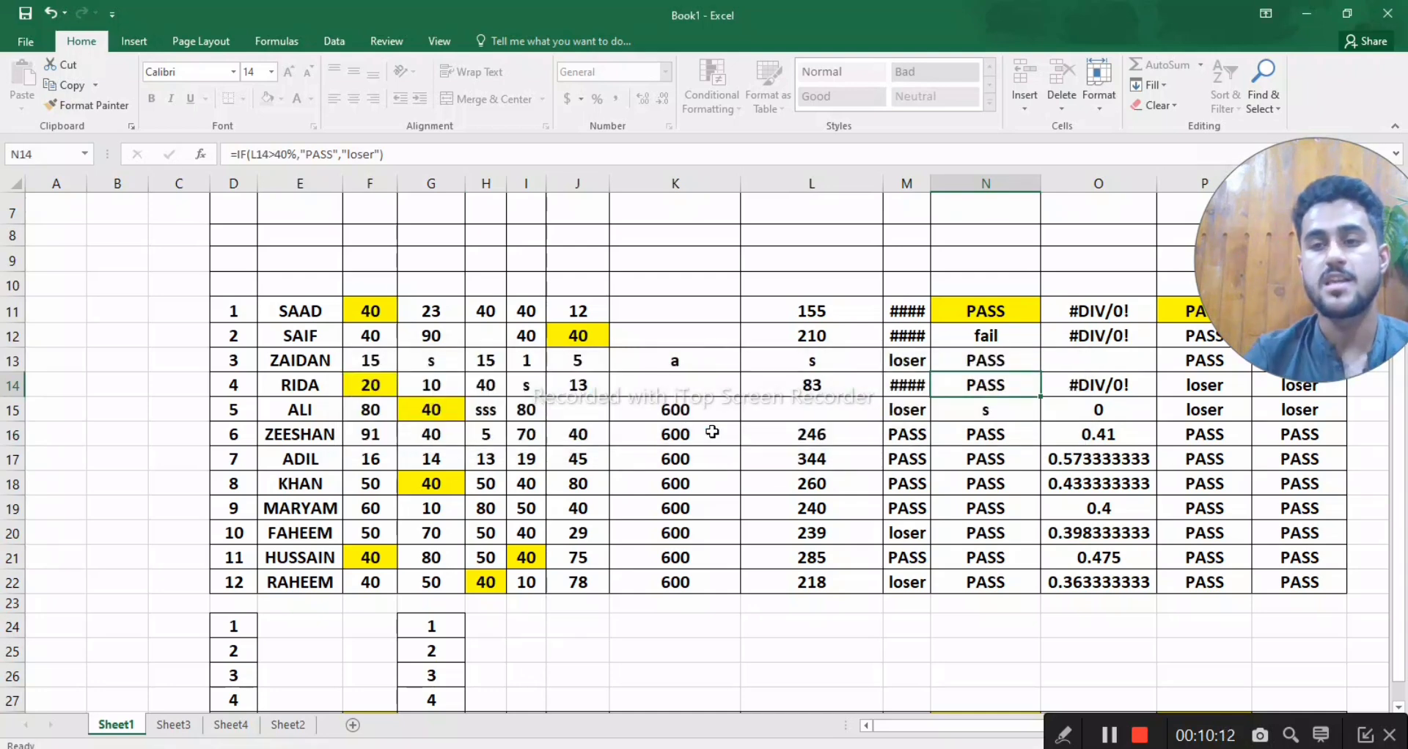